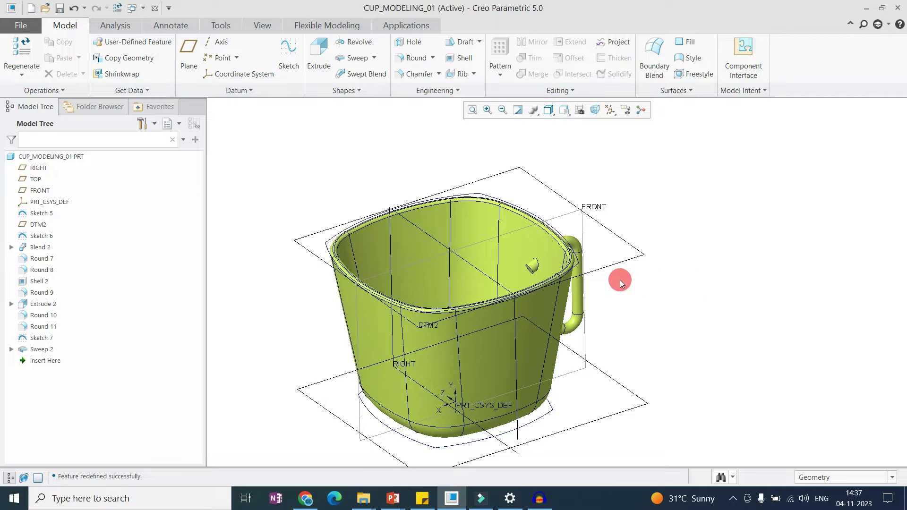
- Orbit the cup to a side view and select its flat side face
{"action": "scroll", "coordinate": [539, 293], "scroll_direction": "up", "scroll_amount": 2}
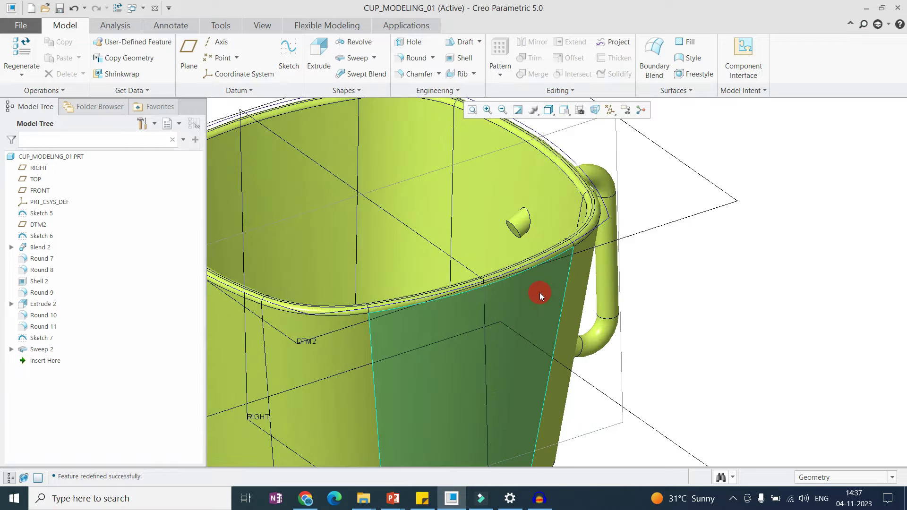
{"action": "left_click", "coordinate": [539, 293]}
{"action": "scroll", "coordinate": [538, 298], "scroll_direction": "down", "scroll_amount": 3}
{"action": "mouse_move", "coordinate": [557, 310]}
{"action": "middle_mouse_down"}
{"action": "mouse_move", "coordinate": [473, 312]}
{"action": "mouse_move", "coordinate": [492, 320]}
{"action": "mouse_move", "coordinate": [484, 273]}
{"action": "mouse_move", "coordinate": [481, 307]}
{"action": "mouse_move", "coordinate": [505, 279]}
{"action": "mouse_move", "coordinate": [529, 296]}
{"action": "middle_mouse_up"}
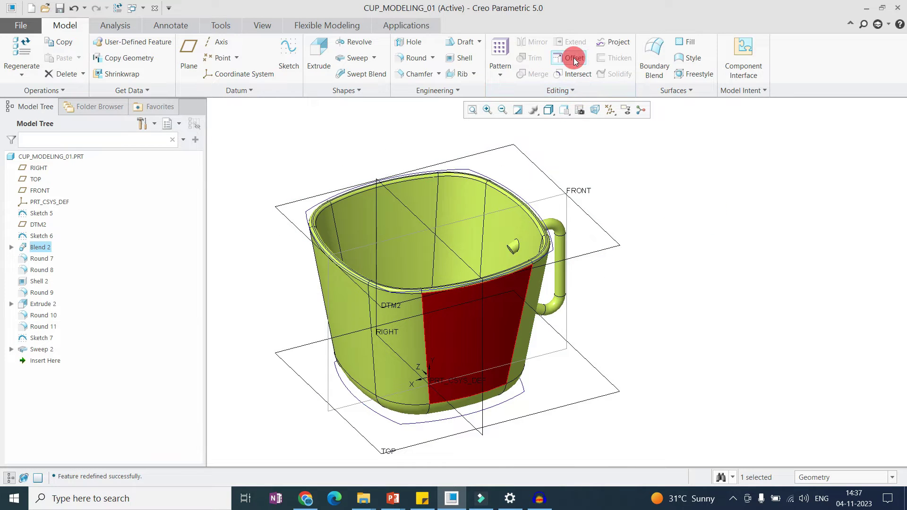
{"action": "left_click", "coordinate": [639, 272]}
{"action": "scroll", "coordinate": [515, 284], "scroll_direction": "down", "scroll_amount": 3}
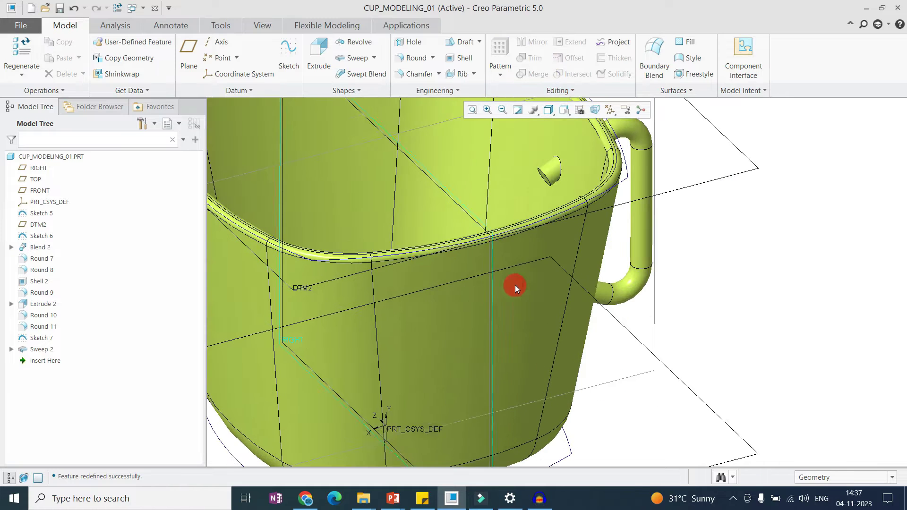
{"action": "left_click", "coordinate": [534, 252]}
{"action": "scroll", "coordinate": [479, 281], "scroll_direction": "up", "scroll_amount": 3}
{"action": "mouse_move", "coordinate": [480, 281]}
{"action": "middle_mouse_down"}
{"action": "mouse_move", "coordinate": [468, 280]}
{"action": "mouse_move", "coordinate": [481, 275]}
{"action": "middle_mouse_up"}
{"action": "scroll", "coordinate": [497, 236], "scroll_direction": "down", "scroll_amount": 2}
{"action": "scroll", "coordinate": [529, 289], "scroll_direction": "up", "scroll_amount": 3}
{"action": "left_click", "coordinate": [581, 268]}
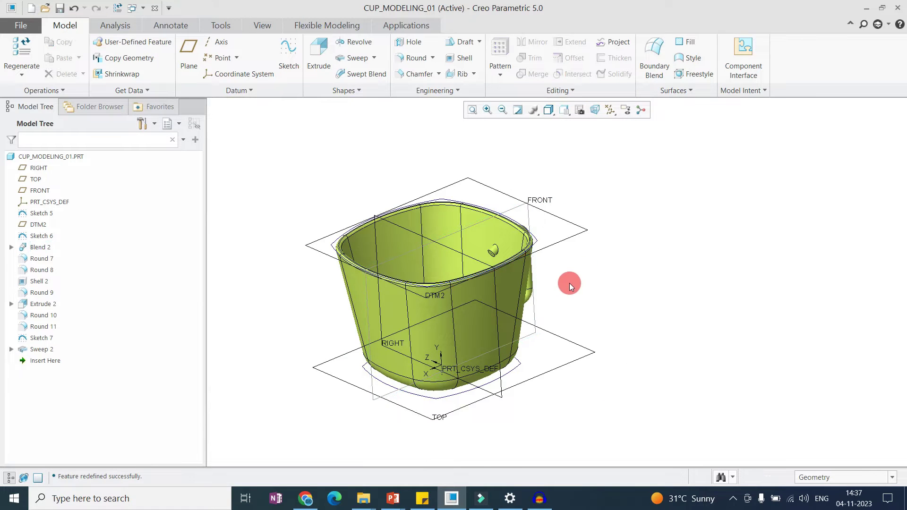
{"action": "scroll", "coordinate": [567, 287], "scroll_direction": "down", "scroll_amount": 2}
{"action": "left_click", "coordinate": [494, 271]}
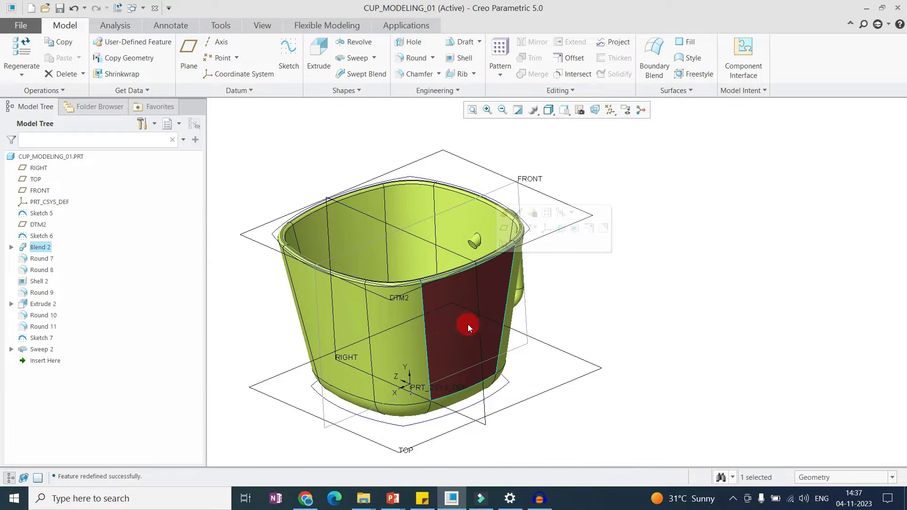
- Start an offset of the side face with a distance of 20
{"action": "left_click", "coordinate": [566, 58]}
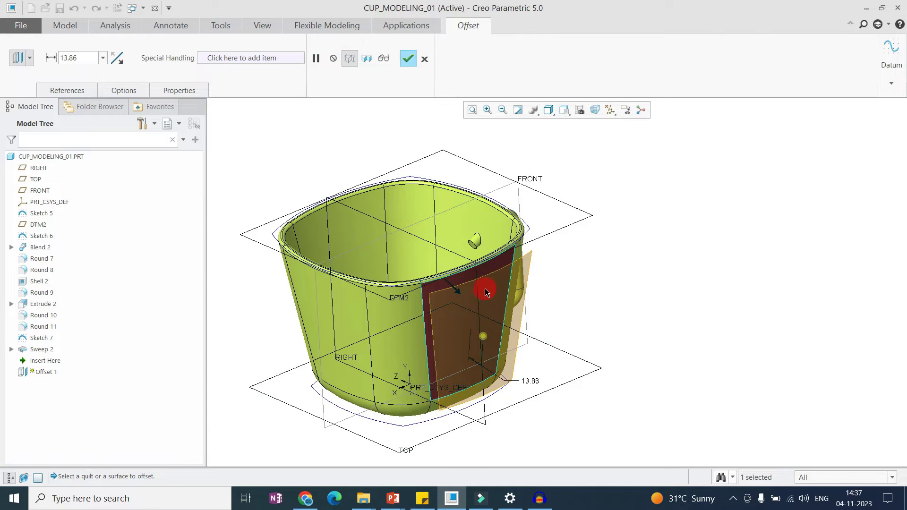
{"action": "middle_click_drag", "start_coordinate": [435, 263], "coordinate": [489, 283]}
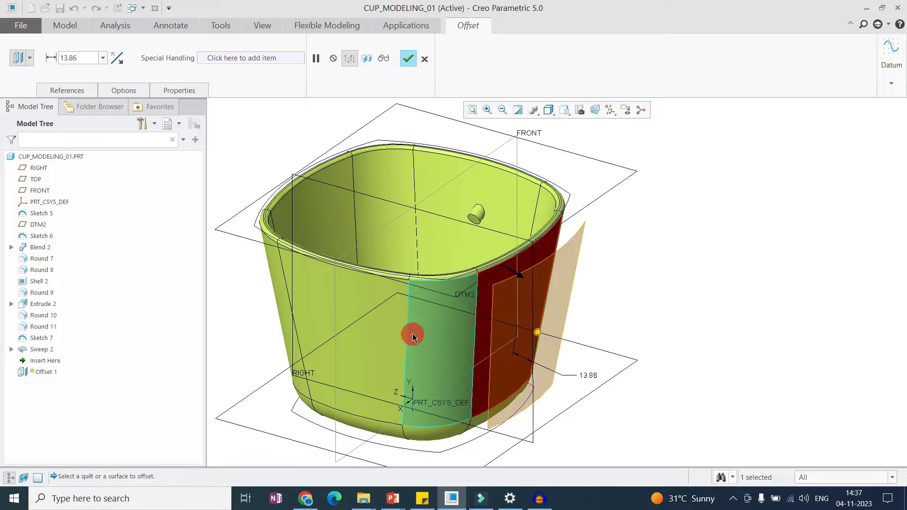
{"action": "mouse_move", "coordinate": [518, 294]}
{"action": "middle_mouse_down"}
{"action": "mouse_move", "coordinate": [528, 282]}
{"action": "mouse_move", "coordinate": [518, 299]}
{"action": "mouse_move", "coordinate": [553, 339]}
{"action": "middle_mouse_up"}
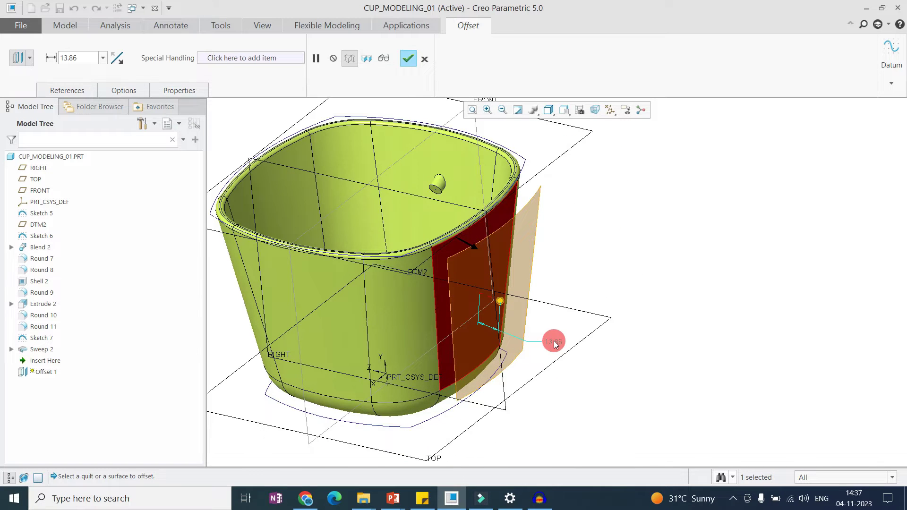
{"action": "double_click", "coordinate": [553, 342]}
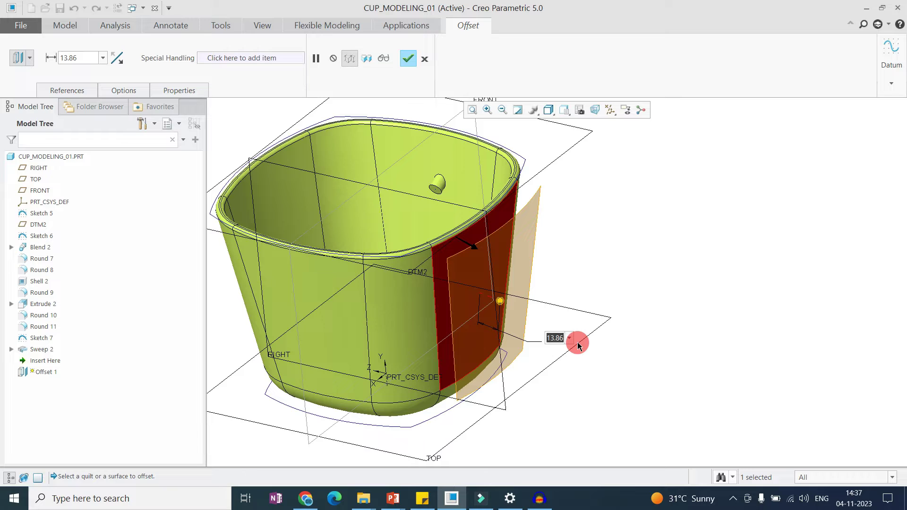
{"action": "type", "text": "20"}
{"action": "key", "text": "Return"}
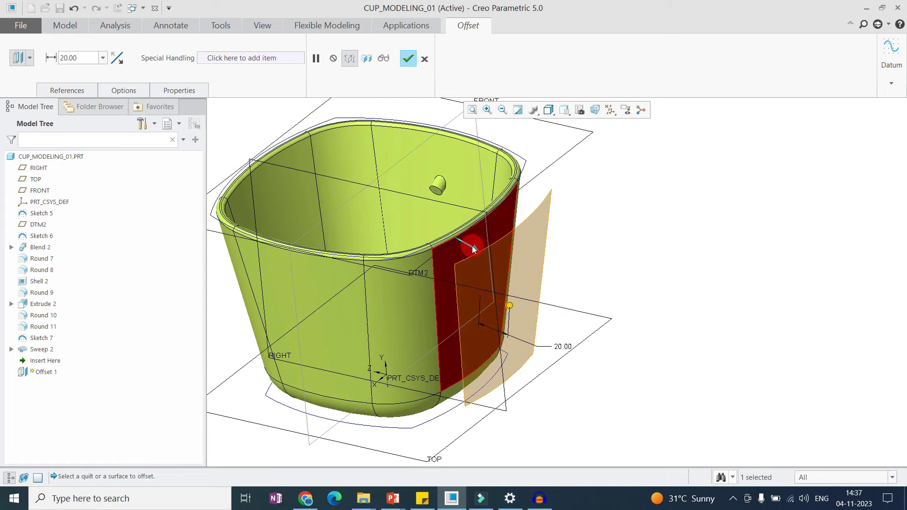
- Flip the offset toward the cup's inside and complete it as Offset 1
{"action": "left_click", "coordinate": [473, 248]}
{"action": "middle_click_drag", "start_coordinate": [488, 266], "coordinate": [542, 273]}
{"action": "scroll", "coordinate": [514, 265], "scroll_direction": "up", "scroll_amount": 3}
{"action": "scroll", "coordinate": [514, 263], "scroll_direction": "down", "scroll_amount": 2}
{"action": "middle_click_drag", "start_coordinate": [481, 239], "coordinate": [522, 202]}
{"action": "scroll", "coordinate": [533, 223], "scroll_direction": "up", "scroll_amount": 5}
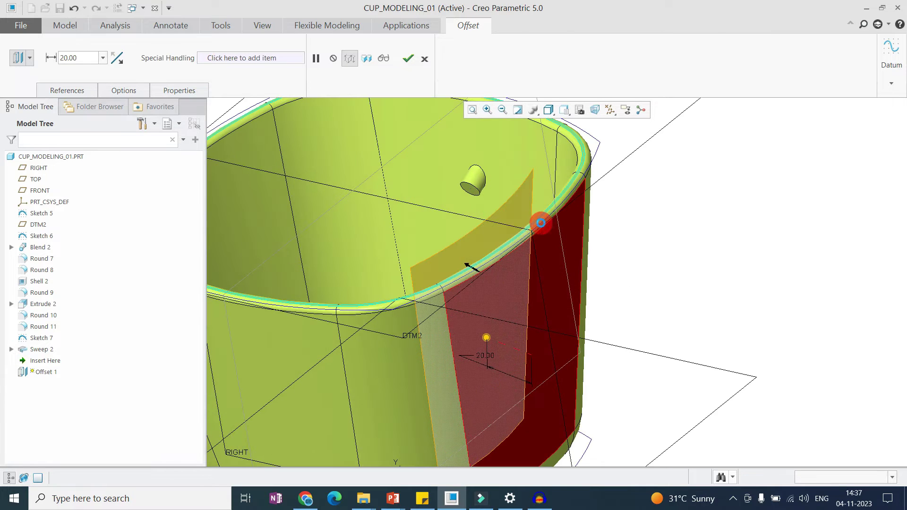
{"action": "middle_click", "coordinate": [541, 223]}
{"action": "left_click", "coordinate": [653, 227]}
{"action": "scroll", "coordinate": [495, 238], "scroll_direction": "up", "scroll_amount": 3}
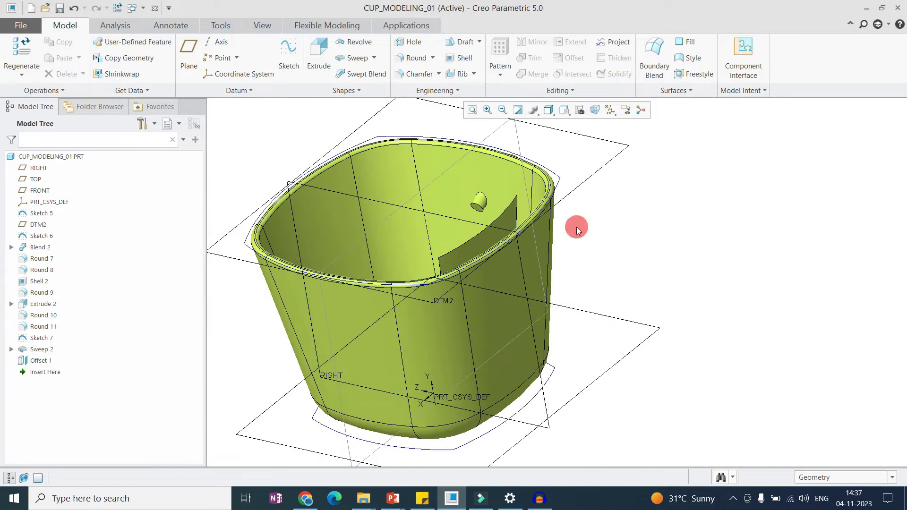
- Select the Offset 1 surface and start a new offset from it, previewing 20.00
{"action": "scroll", "coordinate": [511, 239], "scroll_direction": "up", "scroll_amount": 5}
{"action": "left_click", "coordinate": [510, 239]}
{"action": "scroll", "coordinate": [509, 239], "scroll_direction": "down", "scroll_amount": 5}
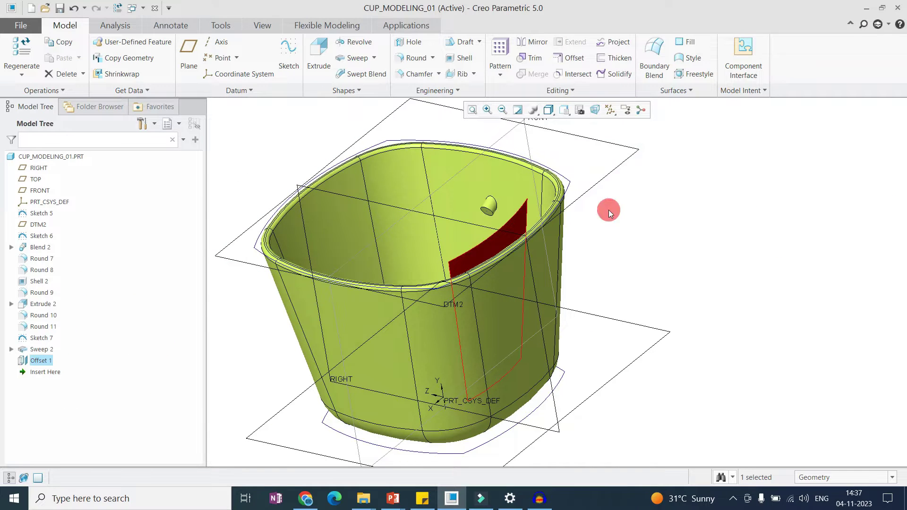
{"action": "left_click", "coordinate": [514, 226]}
{"action": "left_click", "coordinate": [534, 163]}
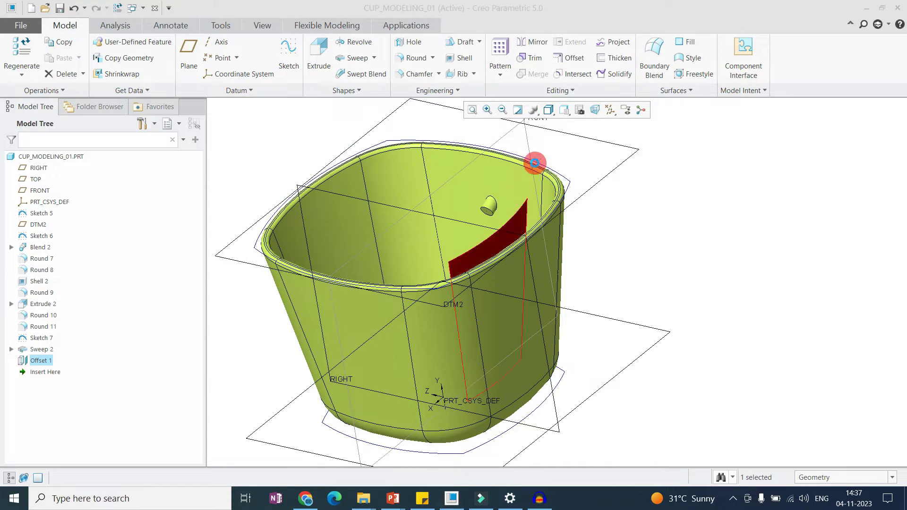
{"action": "mouse_move", "coordinate": [508, 253]}
{"action": "middle_mouse_down"}
{"action": "mouse_move", "coordinate": [520, 234]}
{"action": "mouse_move", "coordinate": [521, 256]}
{"action": "middle_mouse_up"}
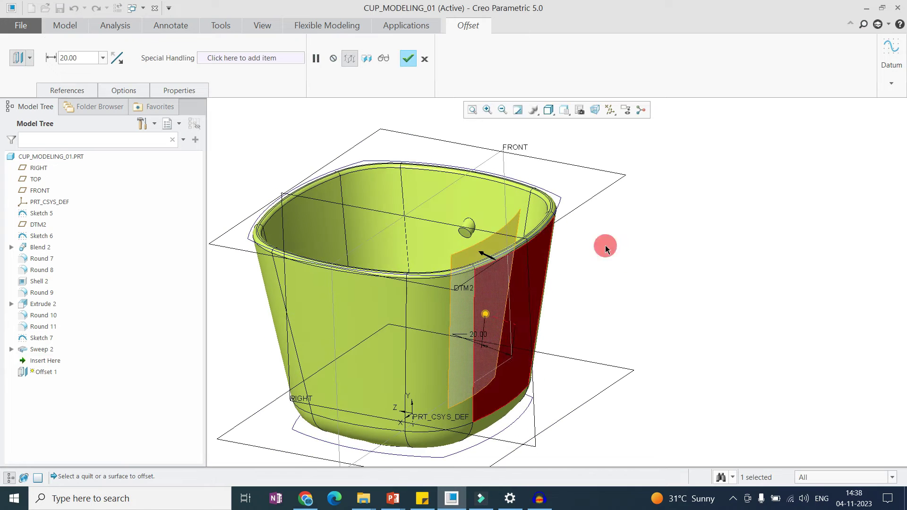
- Keep Standard Offset Feature as the offset type
{"action": "left_click", "coordinate": [29, 59]}
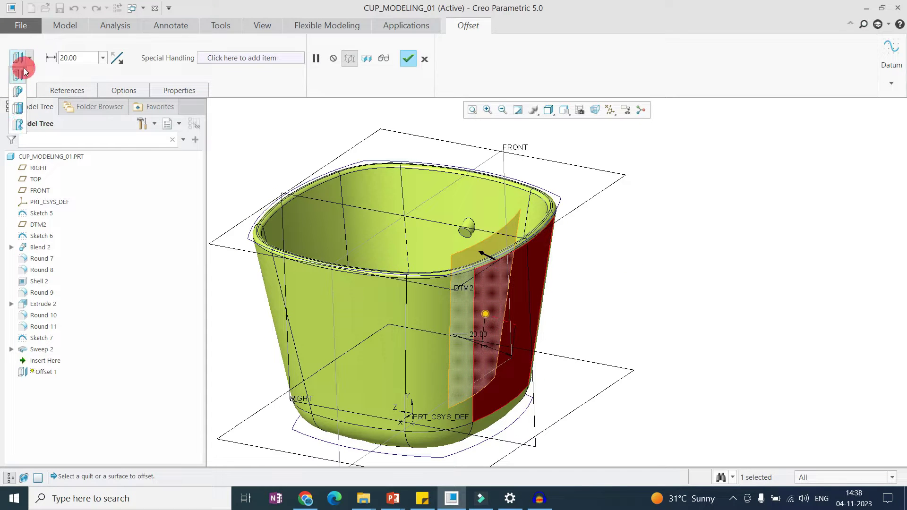
{"action": "left_click", "coordinate": [21, 84]}
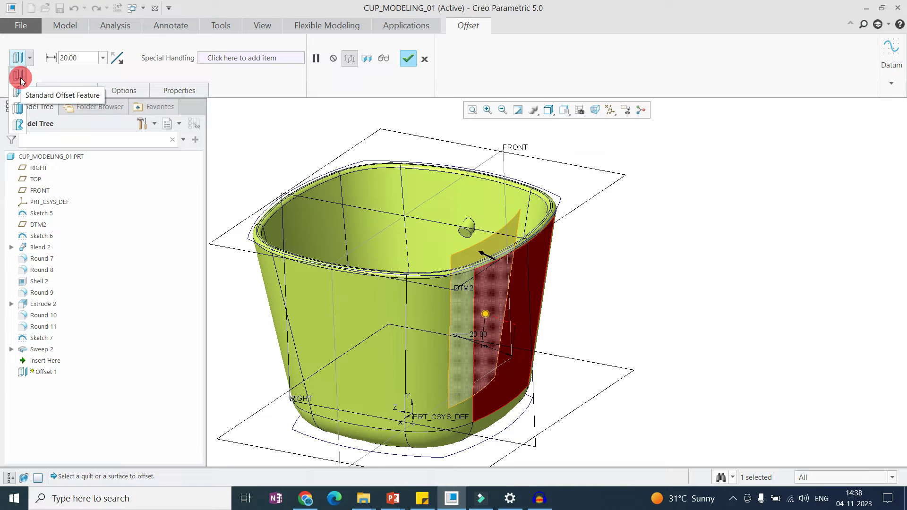
{"action": "left_click", "coordinate": [515, 257]}
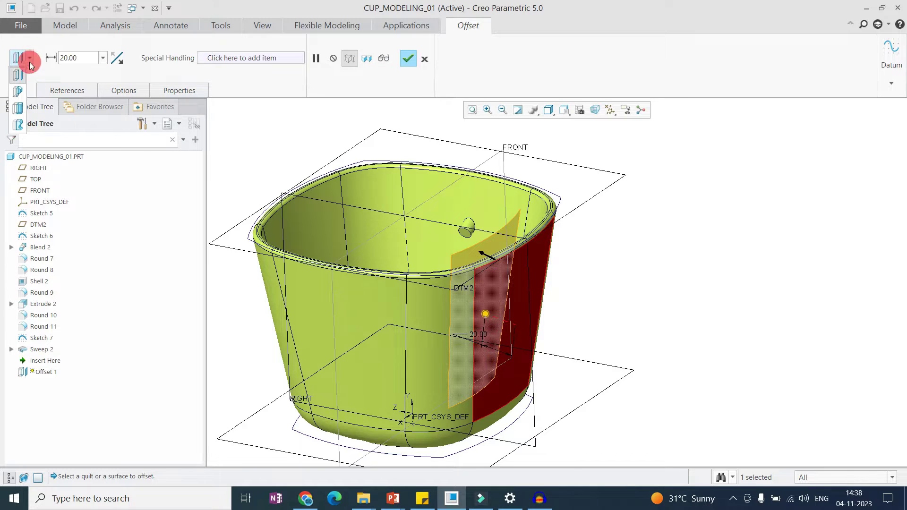
{"action": "left_click", "coordinate": [22, 74]}
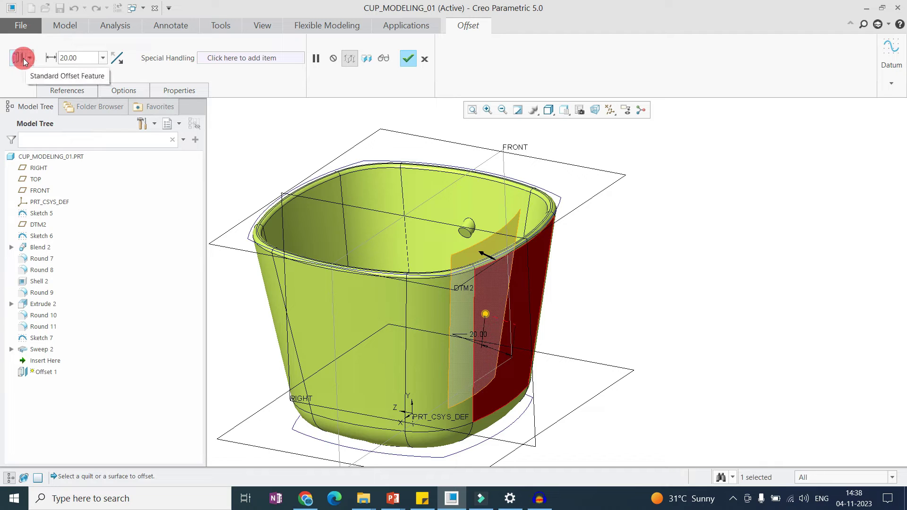
{"action": "left_click", "coordinate": [28, 58]}
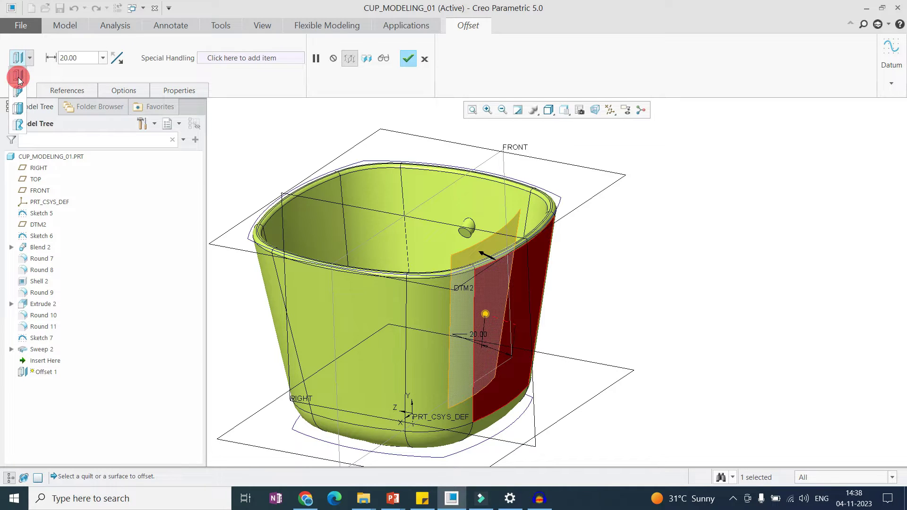
{"action": "left_click", "coordinate": [508, 312]}
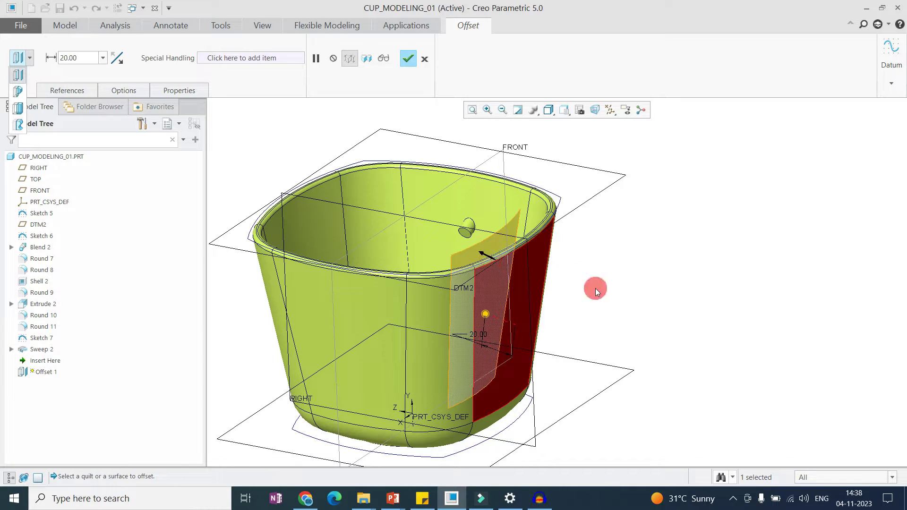
{"action": "left_click", "coordinate": [616, 281]}
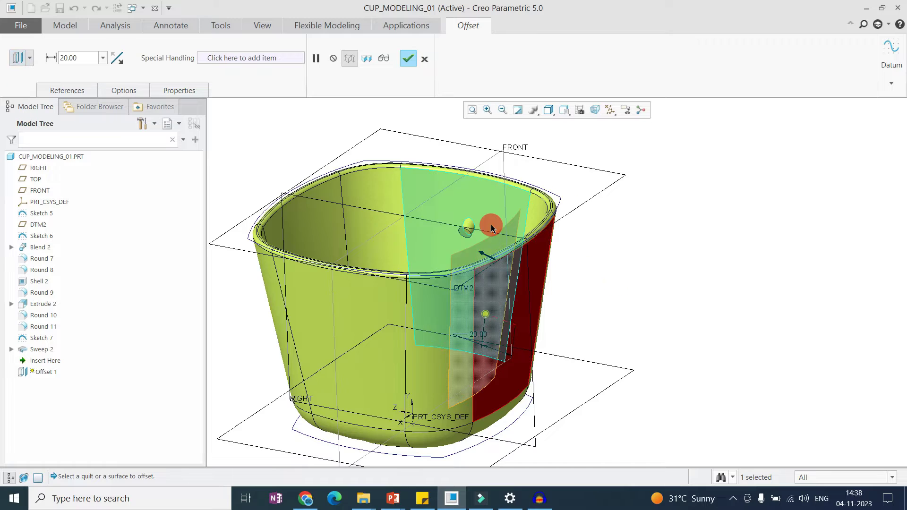
- Switch the offset reference to an inner wall strip at 12.00 and check References
{"action": "scroll", "coordinate": [491, 225], "scroll_direction": "down", "scroll_amount": 5}
{"action": "left_click", "coordinate": [433, 260]}
{"action": "left_click_drag", "start_coordinate": [455, 181], "coordinate": [402, 283]}
{"action": "mouse_move", "coordinate": [402, 282]}
{"action": "middle_mouse_down"}
{"action": "mouse_move", "coordinate": [397, 263]}
{"action": "mouse_move", "coordinate": [420, 289]}
{"action": "mouse_move", "coordinate": [420, 270]}
{"action": "mouse_move", "coordinate": [414, 289]}
{"action": "middle_mouse_up"}
{"action": "scroll", "coordinate": [419, 279], "scroll_direction": "up", "scroll_amount": 4}
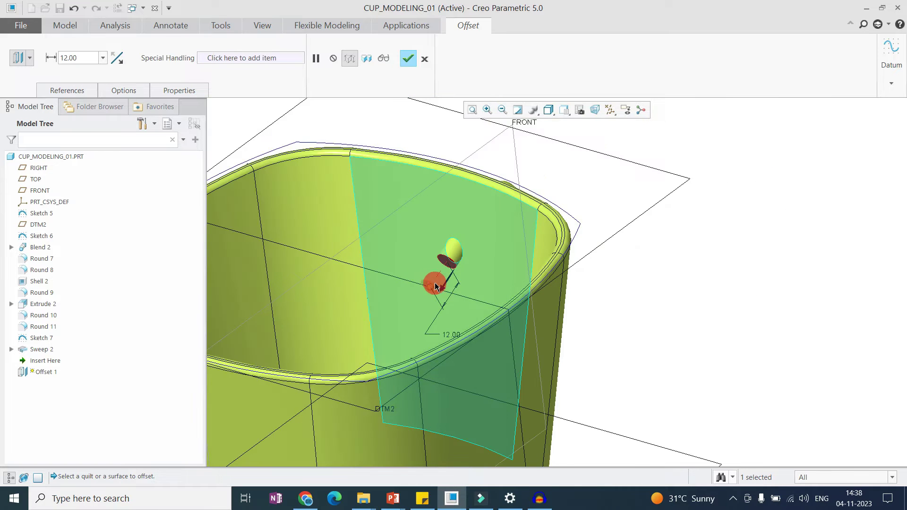
{"action": "scroll", "coordinate": [458, 287], "scroll_direction": "up", "scroll_amount": 2}
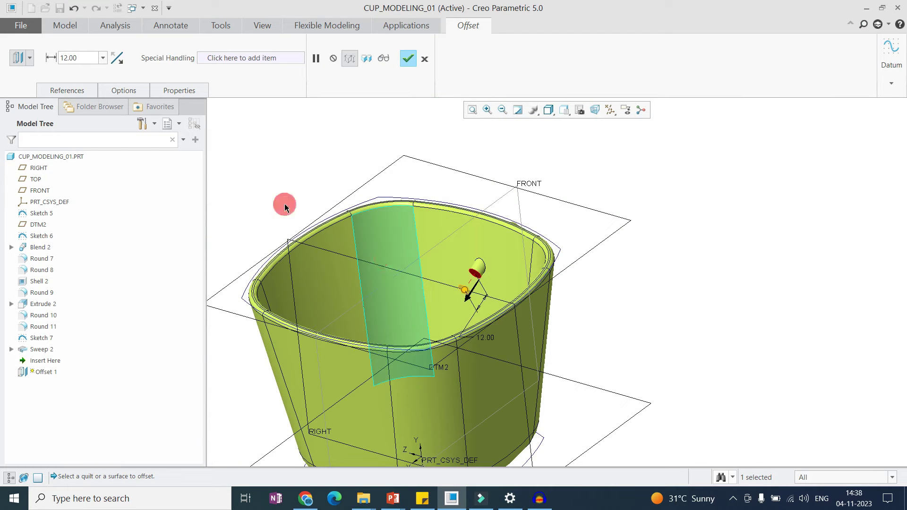
{"action": "left_click", "coordinate": [396, 247]}
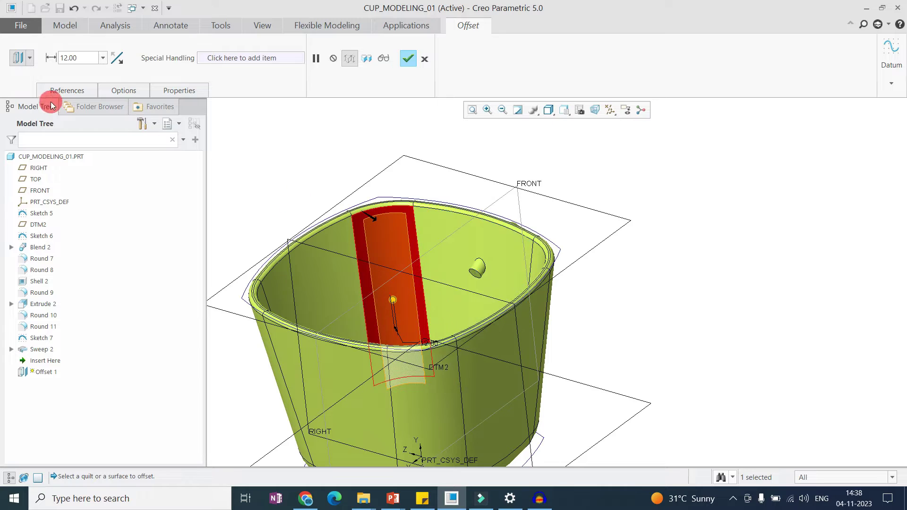
{"action": "left_click", "coordinate": [94, 89]}
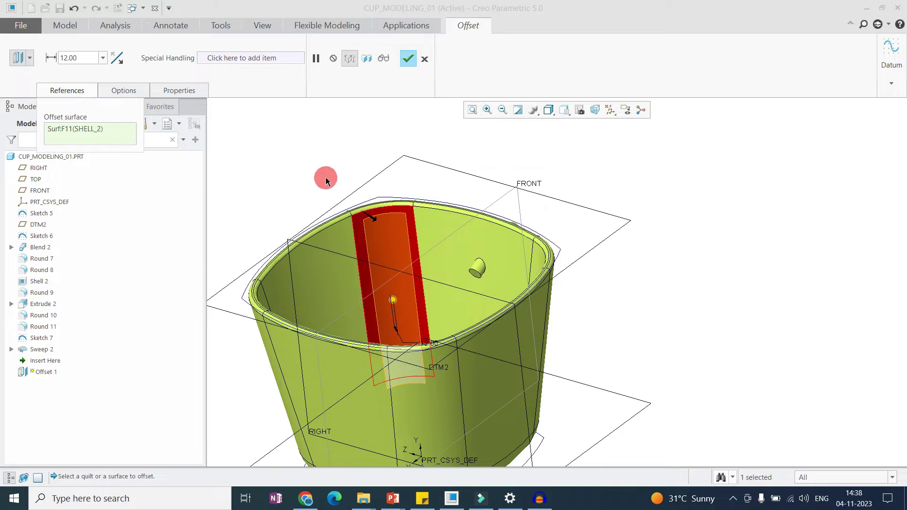
- Cancel the second offset and confirm discarding it
{"action": "middle_click_drag", "start_coordinate": [399, 244], "coordinate": [409, 208]}
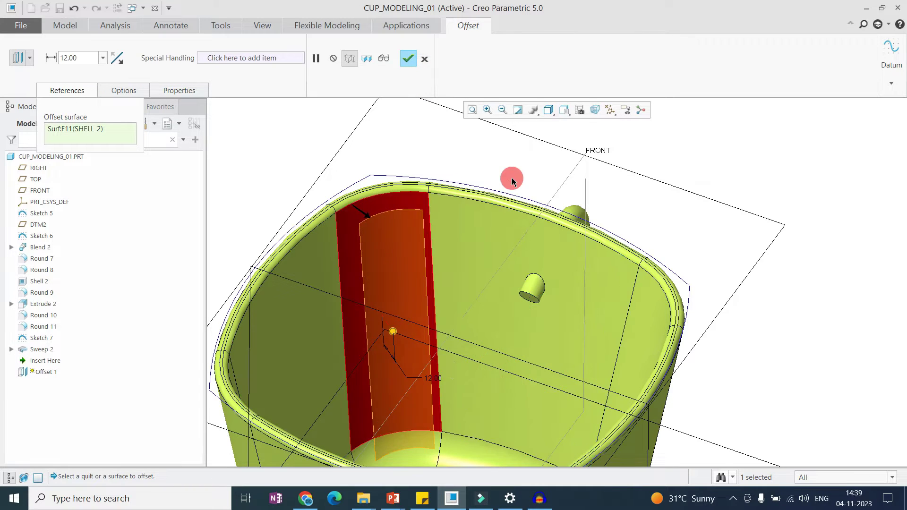
{"action": "scroll", "coordinate": [512, 178], "scroll_direction": "down", "scroll_amount": 3}
{"action": "left_click", "coordinate": [425, 60]}
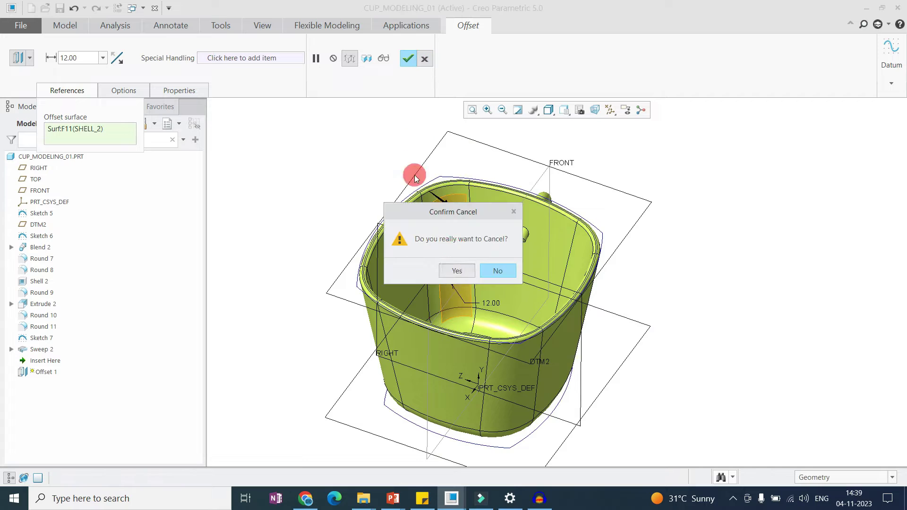
{"action": "left_click", "coordinate": [457, 269]}
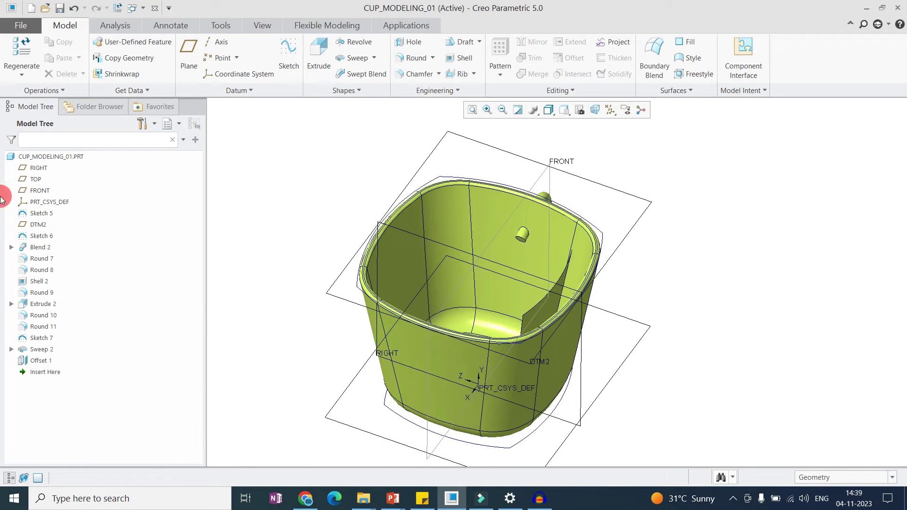
- Delete the Offset 1 feature from the Model Tree
{"action": "right_click", "coordinate": [40, 360]}
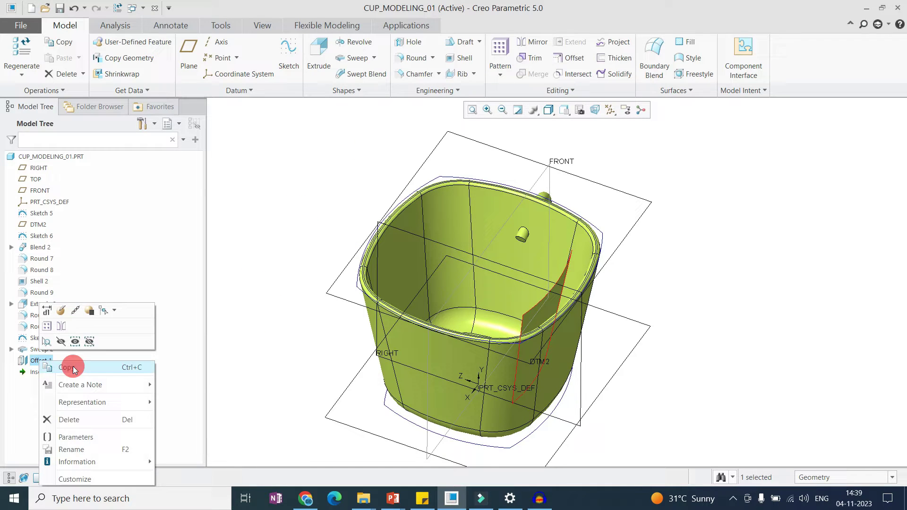
{"action": "left_click", "coordinate": [79, 420]}
{"action": "left_click", "coordinate": [431, 263]}
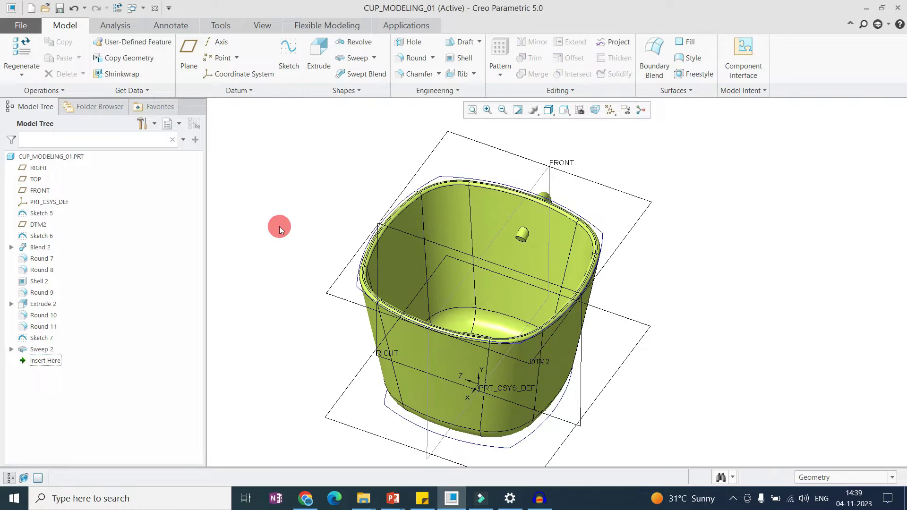
- Copy and paste the cup's left inner wall surface as a new surface copy
{"action": "scroll", "coordinate": [308, 253], "scroll_direction": "up", "scroll_amount": 3}
{"action": "scroll", "coordinate": [363, 264], "scroll_direction": "down", "scroll_amount": 4}
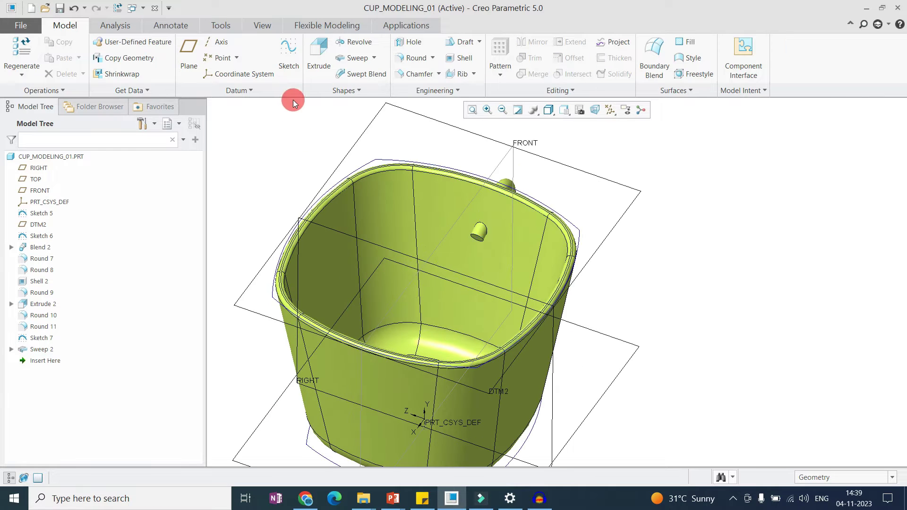
{"action": "left_click", "coordinate": [347, 219]}
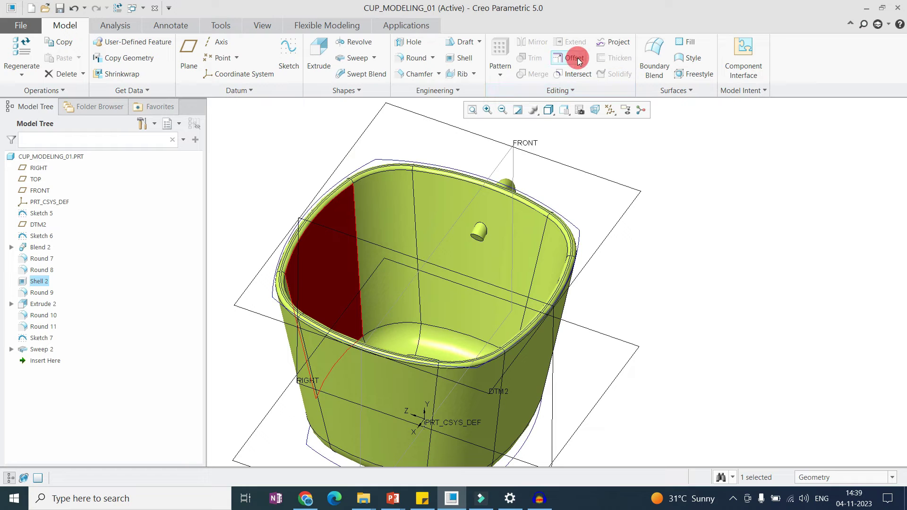
{"action": "left_click", "coordinate": [239, 165]}
{"action": "scroll", "coordinate": [449, 255], "scroll_direction": "up", "scroll_amount": 4}
{"action": "scroll", "coordinate": [426, 239], "scroll_direction": "down", "scroll_amount": 3}
{"action": "left_click", "coordinate": [400, 241]}
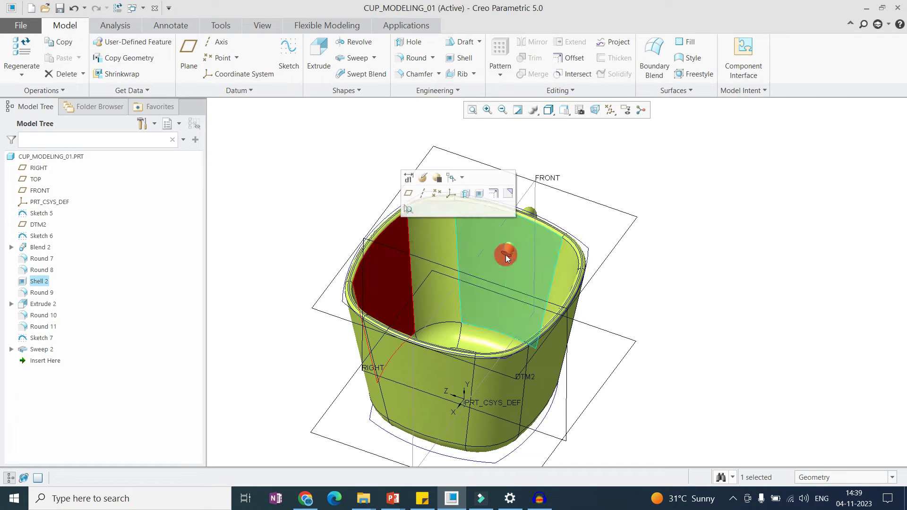
{"action": "key", "text": "ctrl+c"}
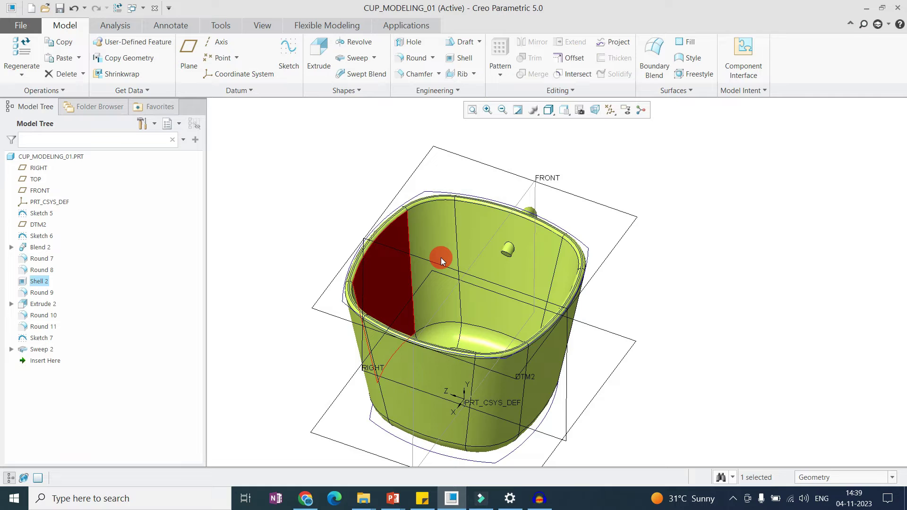
{"action": "key", "text": "ctrl+v"}
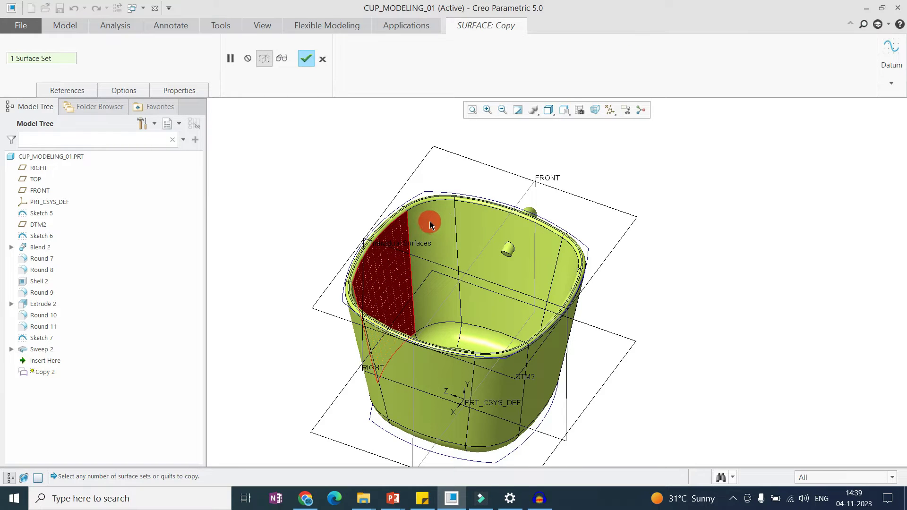
- Add the corner, right, lower and lower-left inner wall surfaces to the copy
{"action": "scroll", "coordinate": [465, 234], "scroll_direction": "down", "scroll_amount": 3}
{"action": "middle_click_drag", "start_coordinate": [463, 236], "coordinate": [490, 324]}
{"action": "scroll", "coordinate": [495, 265], "scroll_direction": "down", "scroll_amount": 3}
{"action": "left_click", "coordinate": [504, 284], "text": "ctrl"}
{"action": "left_click", "coordinate": [518, 317], "text": "ctrl"}
{"action": "scroll", "coordinate": [491, 295], "scroll_direction": "up", "scroll_amount": 3}
{"action": "scroll", "coordinate": [490, 325], "scroll_direction": "down", "scroll_amount": 3}
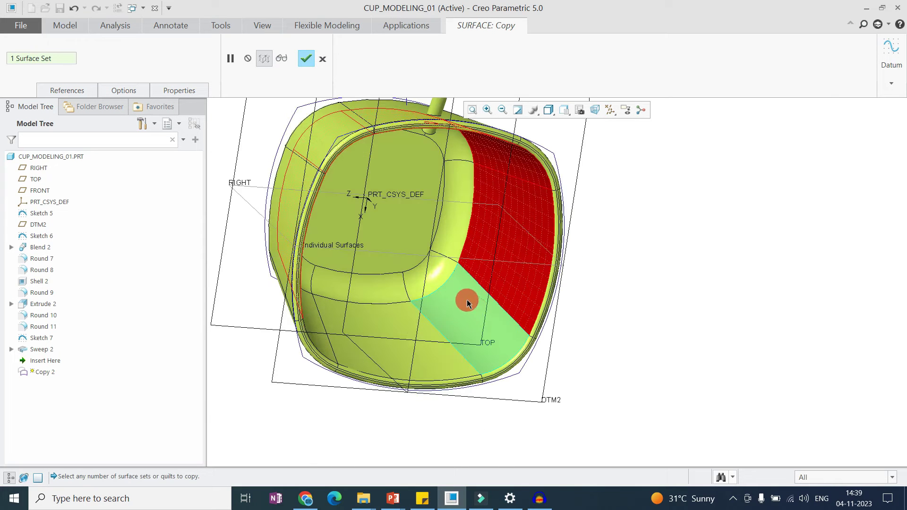
{"action": "left_click", "coordinate": [466, 301], "text": "ctrl"}
{"action": "left_click", "coordinate": [399, 338], "text": "ctrl"}
{"action": "left_click", "coordinate": [314, 330], "text": "ctrl"}
- Review the chosen surfaces in References and complete Copy 2
{"action": "middle_click_drag", "start_coordinate": [396, 357], "coordinate": [511, 296]}
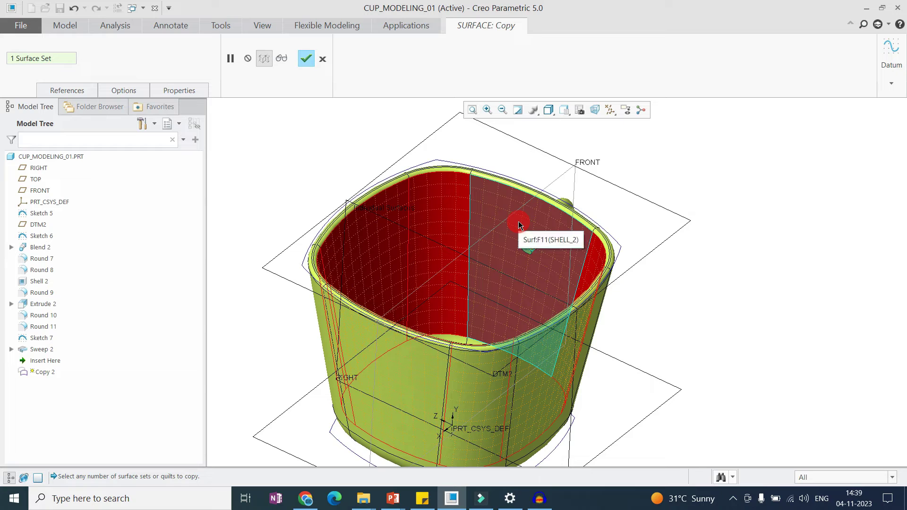
{"action": "left_click", "coordinate": [88, 88]}
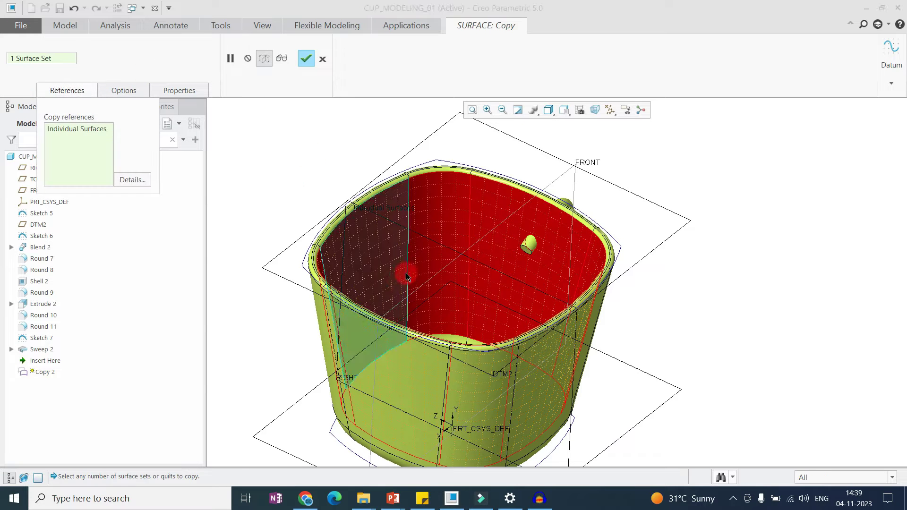
{"action": "left_click", "coordinate": [303, 59]}
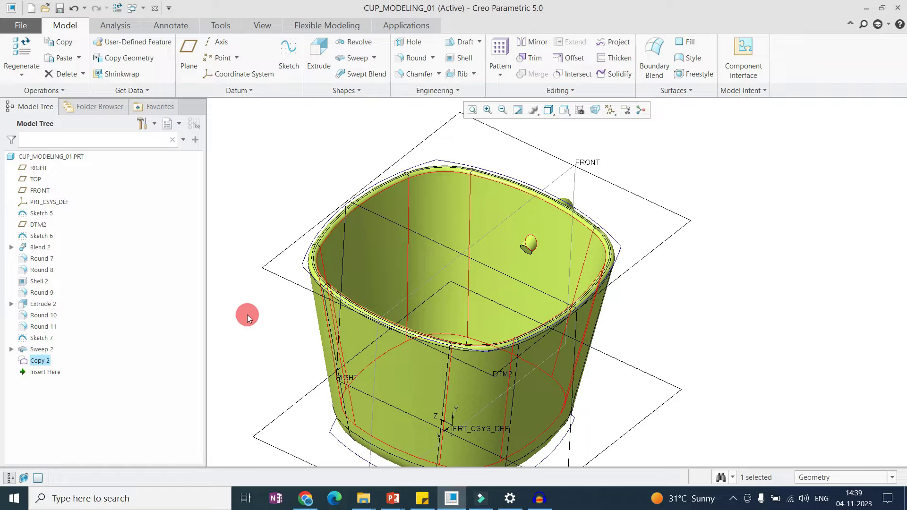
- Select Copy 2 in the Model Tree and start an offset, previewing 13.86
{"action": "left_click", "coordinate": [45, 349]}
{"action": "left_click", "coordinate": [43, 363]}
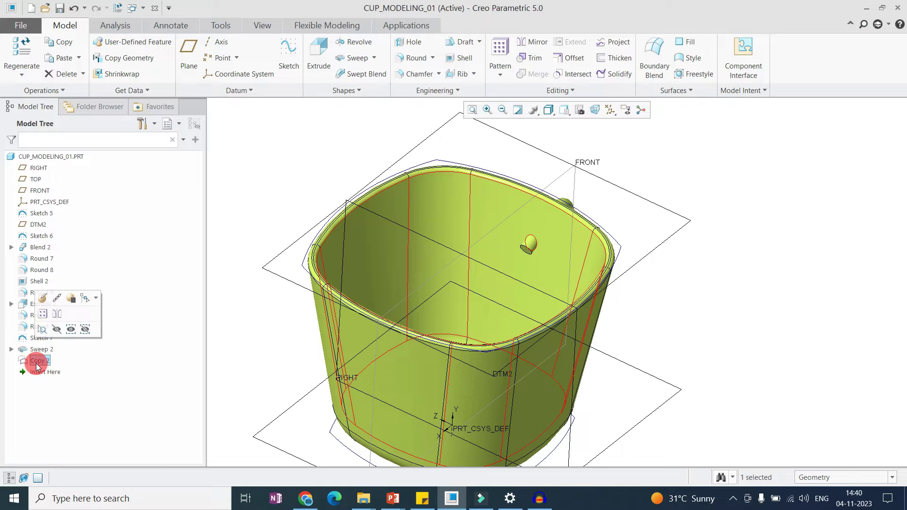
{"action": "left_click", "coordinate": [252, 317]}
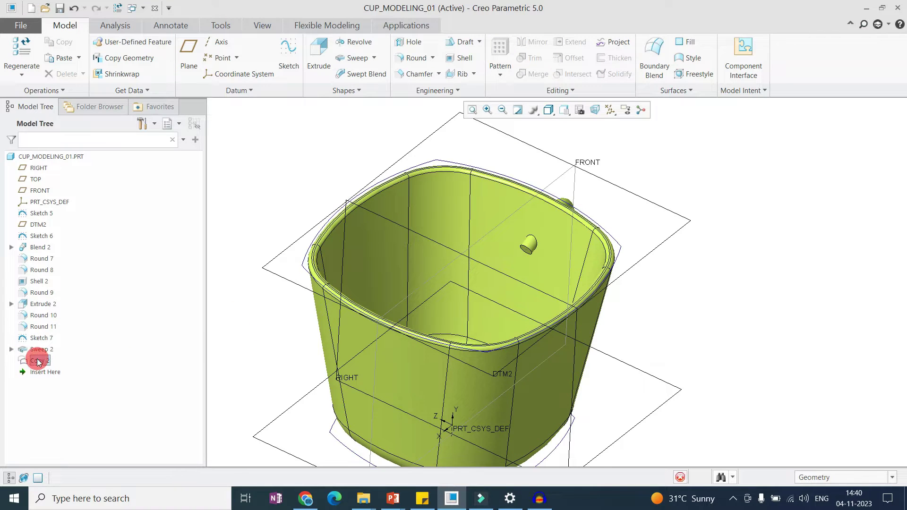
{"action": "left_click", "coordinate": [38, 361]}
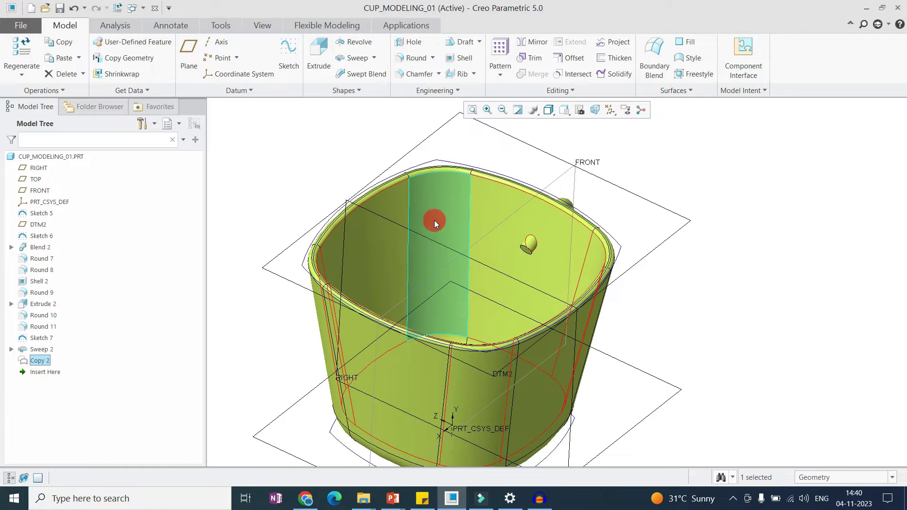
{"action": "left_click", "coordinate": [575, 59]}
{"action": "left_click", "coordinate": [22, 365]}
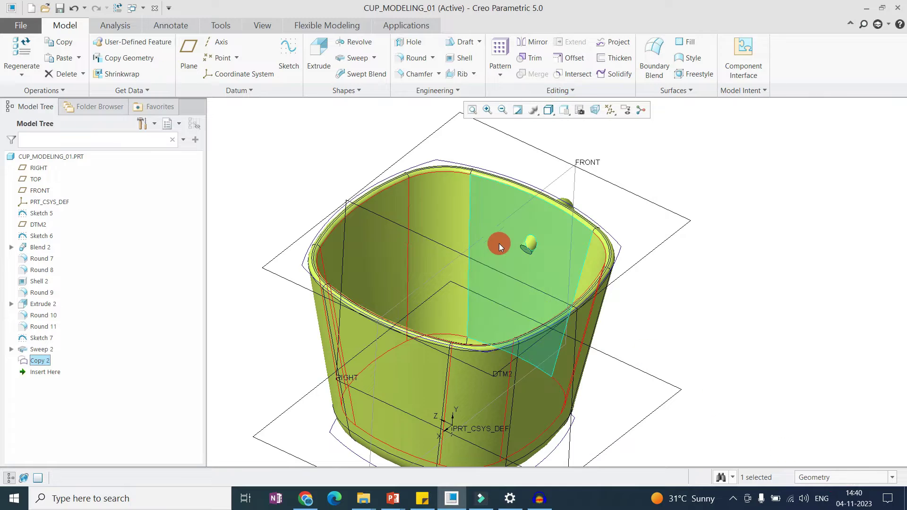
{"action": "left_click", "coordinate": [559, 58]}
- Change the offset distance from 13.86 to 5.00
{"action": "middle_click_drag", "start_coordinate": [421, 240], "coordinate": [522, 203]}
{"action": "scroll", "coordinate": [556, 230], "scroll_direction": "up", "scroll_amount": 2}
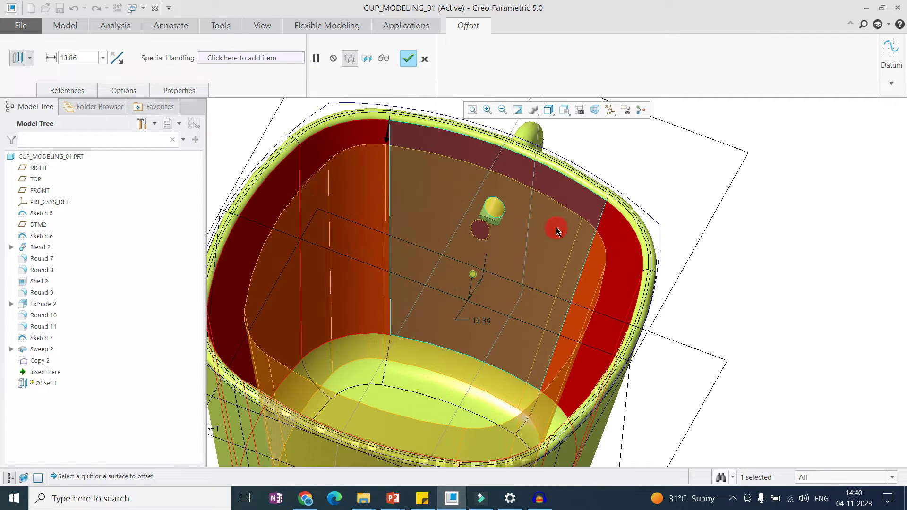
{"action": "scroll", "coordinate": [567, 312], "scroll_direction": "down", "scroll_amount": 2}
{"action": "scroll", "coordinate": [523, 259], "scroll_direction": "up", "scroll_amount": 2}
{"action": "middle_click_drag", "start_coordinate": [530, 273], "coordinate": [505, 283]}
{"action": "double_click", "coordinate": [514, 366]}
{"action": "type", "text": "5"}
{"action": "key", "text": "Return"}
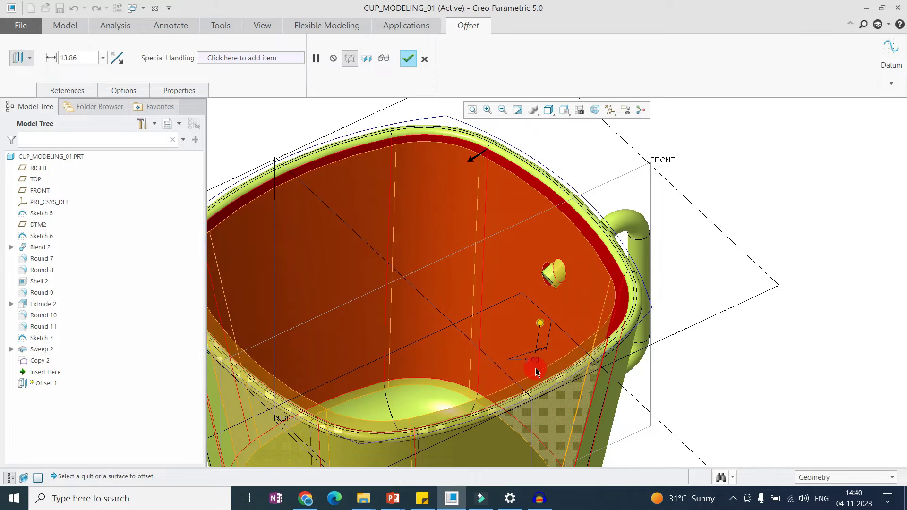
- Confirm in References that Quilt:F18 is the surface being offset
{"action": "scroll", "coordinate": [561, 293], "scroll_direction": "up", "scroll_amount": 2}
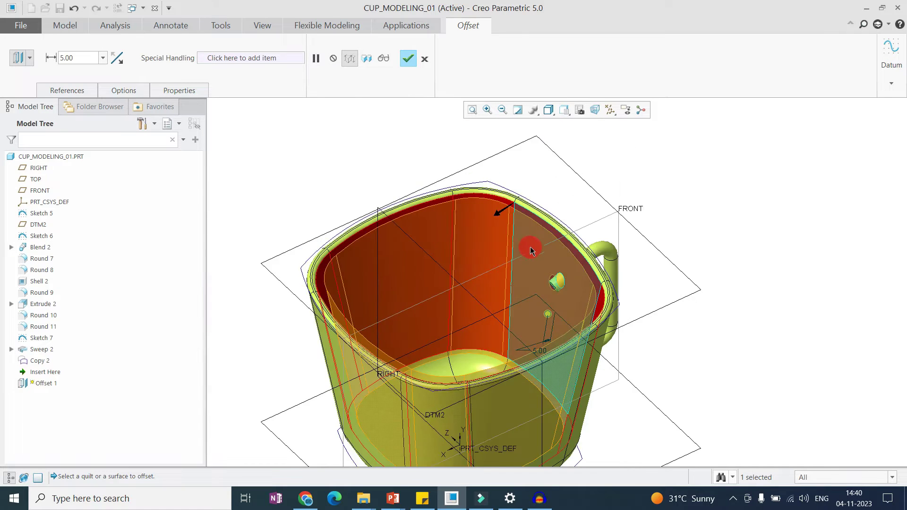
{"action": "scroll", "coordinate": [522, 242], "scroll_direction": "down", "scroll_amount": 2}
{"action": "left_click", "coordinate": [70, 90]}
{"action": "left_click", "coordinate": [67, 90]}
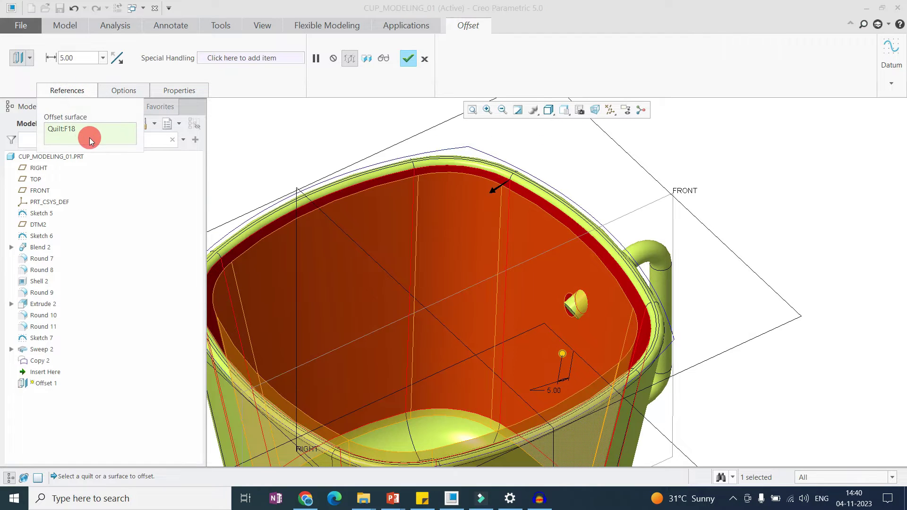
{"action": "middle_click_drag", "start_coordinate": [542, 236], "coordinate": [543, 257]}
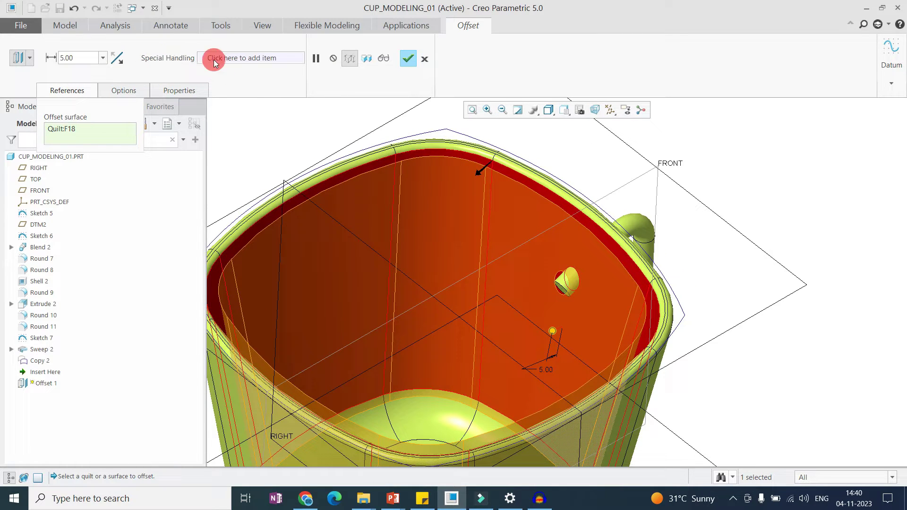
{"action": "left_click", "coordinate": [131, 88]}
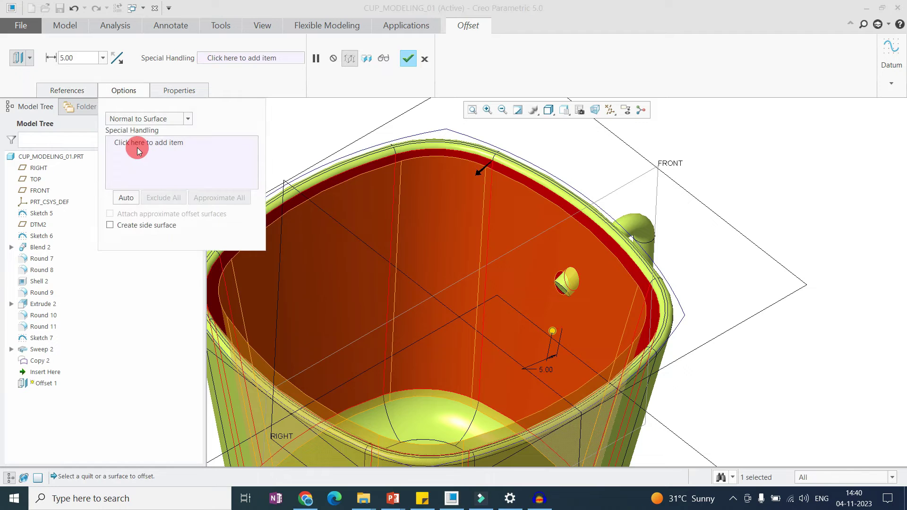
- List Surf:F18(COPY_2) as Exclude under Special Handling for the 5.00 offset
{"action": "left_click", "coordinate": [137, 149]}
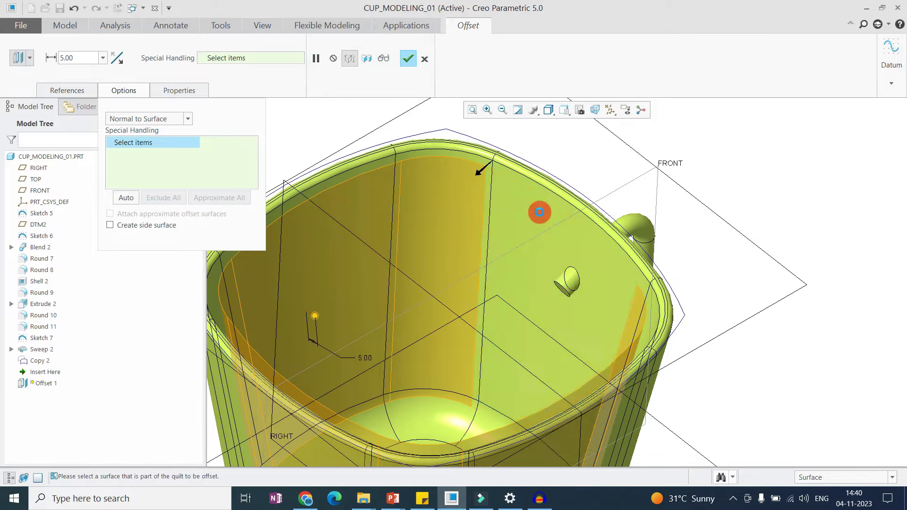
{"action": "left_click", "coordinate": [541, 215]}
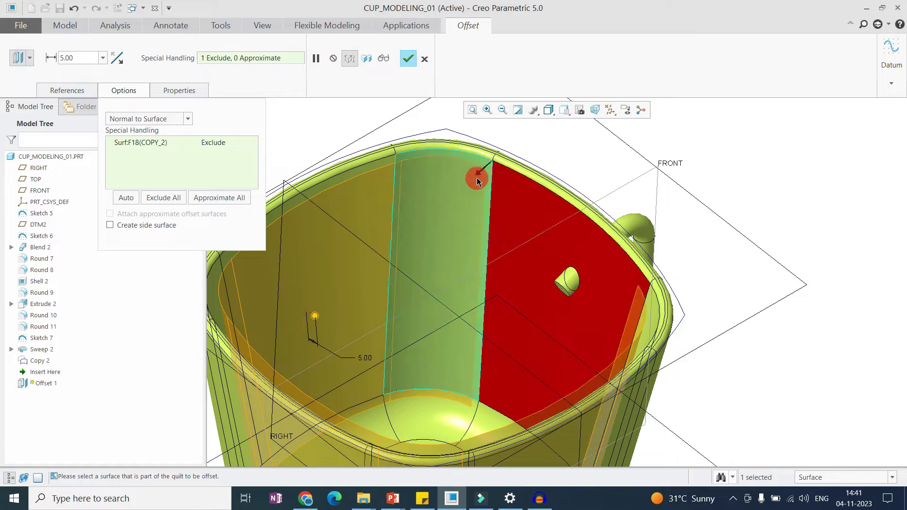
{"action": "left_click", "coordinate": [163, 142]}
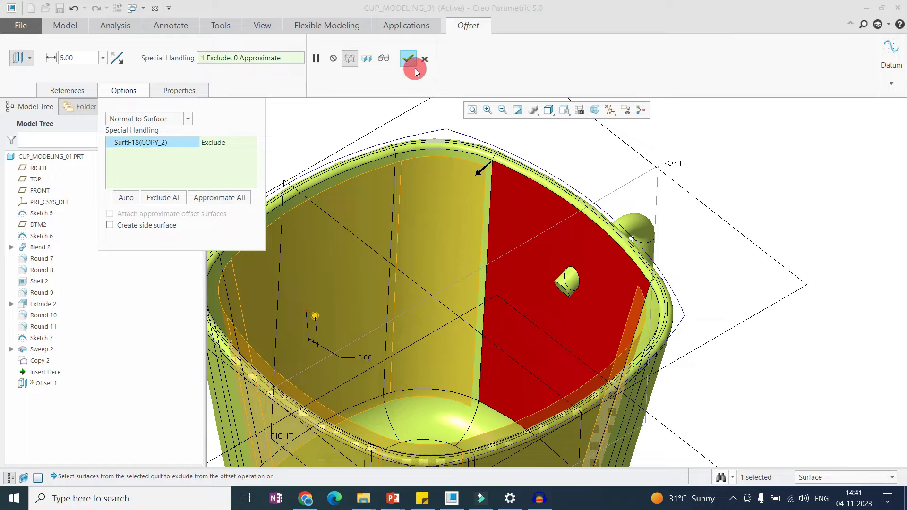
{"action": "left_click", "coordinate": [430, 62]}
- Discard the offset and delete Copy 2, leaving Sweep 2 as the last feature
{"action": "left_click", "coordinate": [455, 270]}
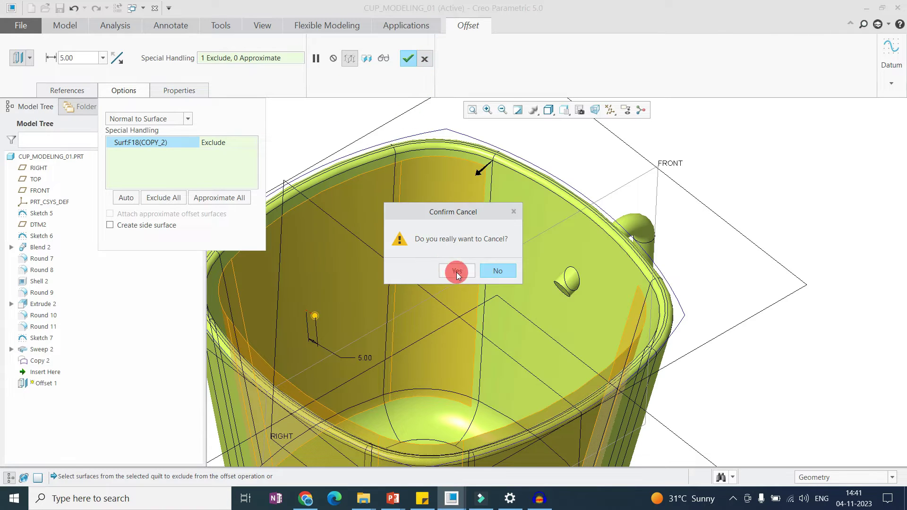
{"action": "scroll", "coordinate": [471, 254], "scroll_direction": "up", "scroll_amount": 3}
{"action": "left_click", "coordinate": [668, 160]}
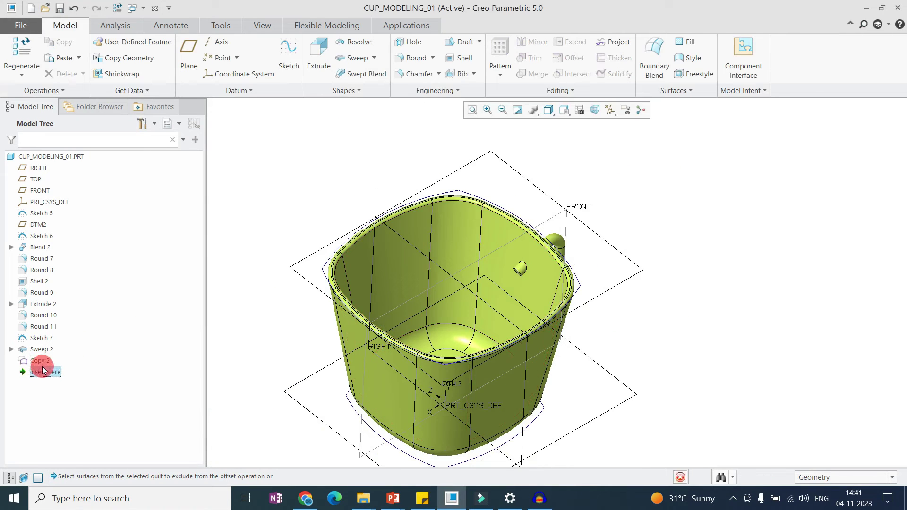
{"action": "left_click", "coordinate": [45, 361]}
{"action": "key", "text": "Delete"}
{"action": "left_click", "coordinate": [415, 263]}
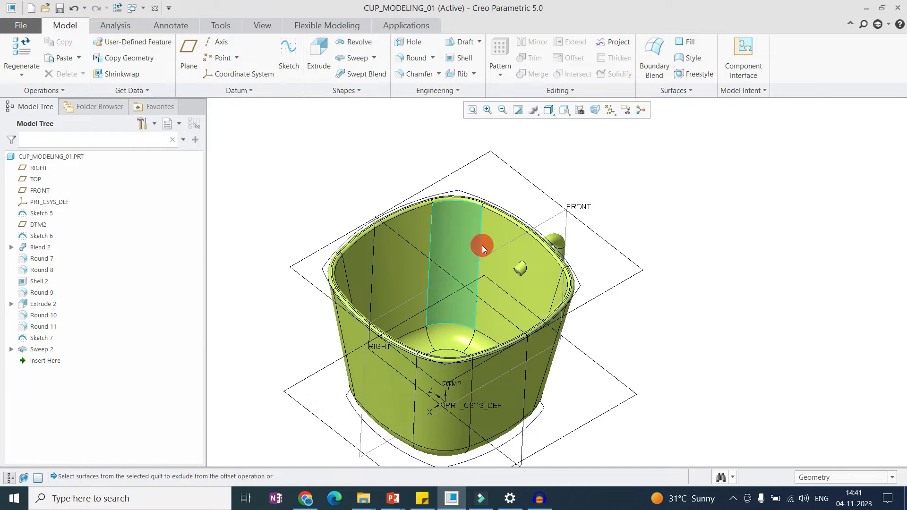
{"action": "left_click", "coordinate": [504, 240]}
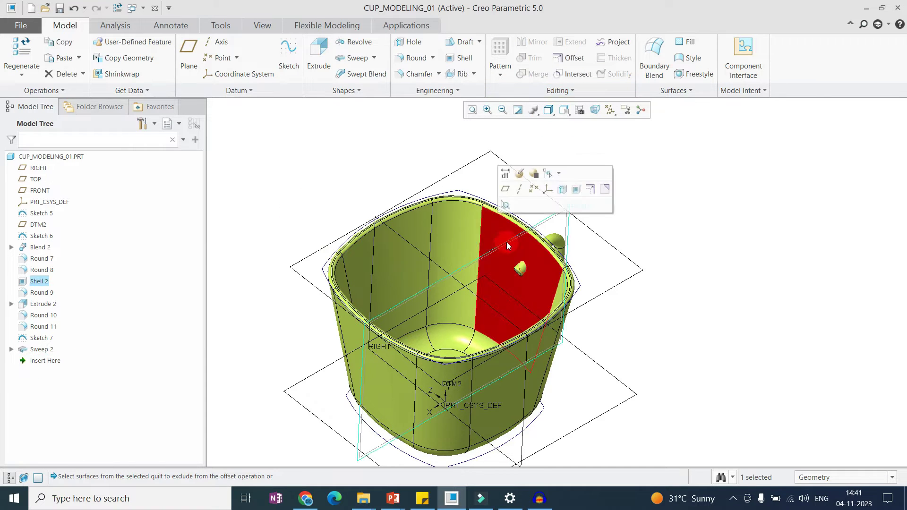
- Start a 13.86 surface offset, re-picking the outer Blend 2 side wall (Surf:F8) as its reference
{"action": "left_click", "coordinate": [569, 58]}
{"action": "left_click", "coordinate": [29, 58]}
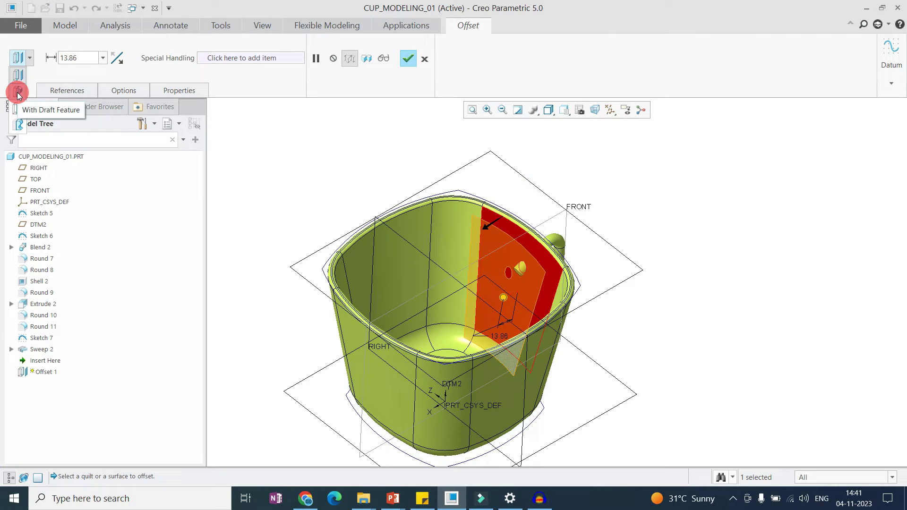
{"action": "left_click", "coordinate": [422, 56]}
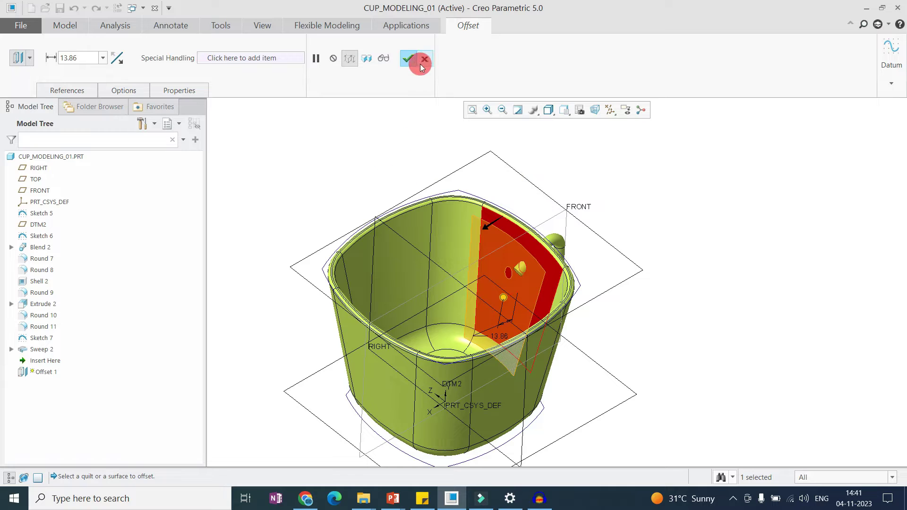
{"action": "left_click", "coordinate": [67, 90]}
{"action": "middle_click_drag", "start_coordinate": [453, 293], "coordinate": [444, 246]}
{"action": "left_click", "coordinate": [446, 286]}
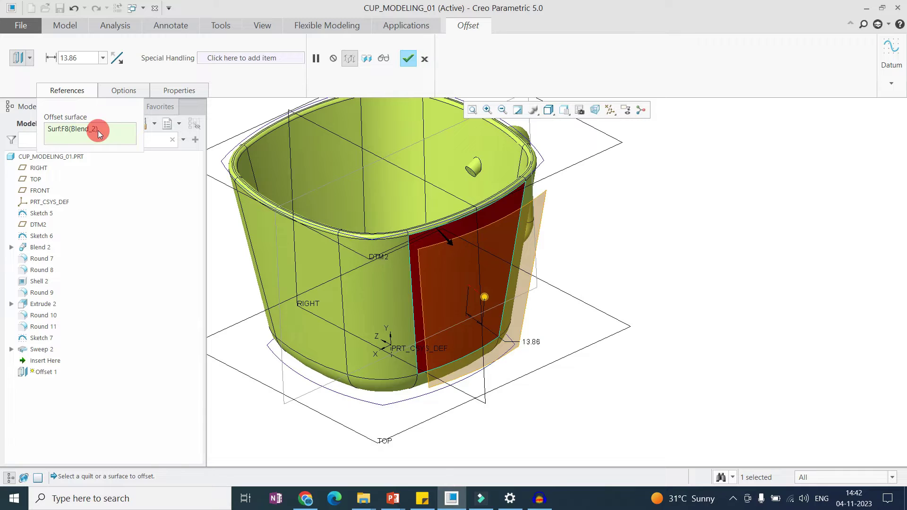
{"action": "left_click", "coordinate": [123, 90]}
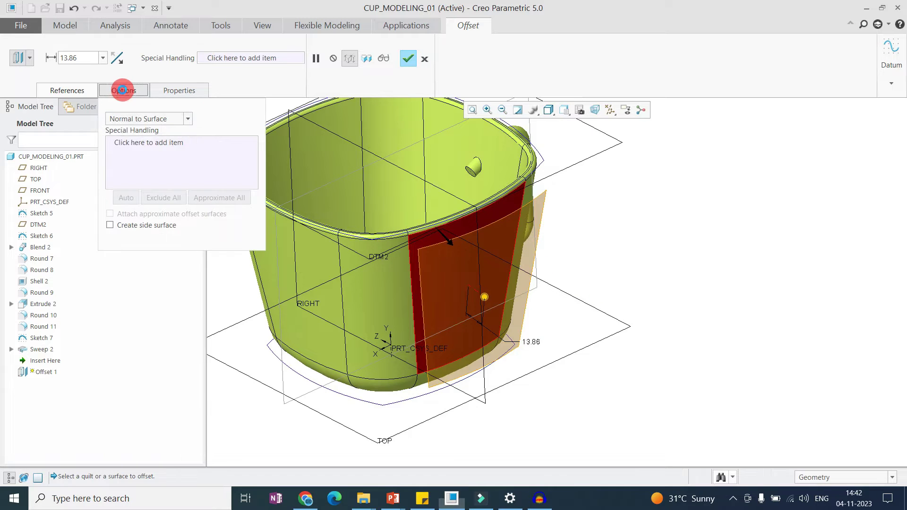
{"action": "left_click", "coordinate": [66, 90]}
- Switch the offset to Draft type on the side face and place its sketch on FRONT
{"action": "left_click", "coordinate": [29, 58]}
{"action": "left_click", "coordinate": [24, 85]}
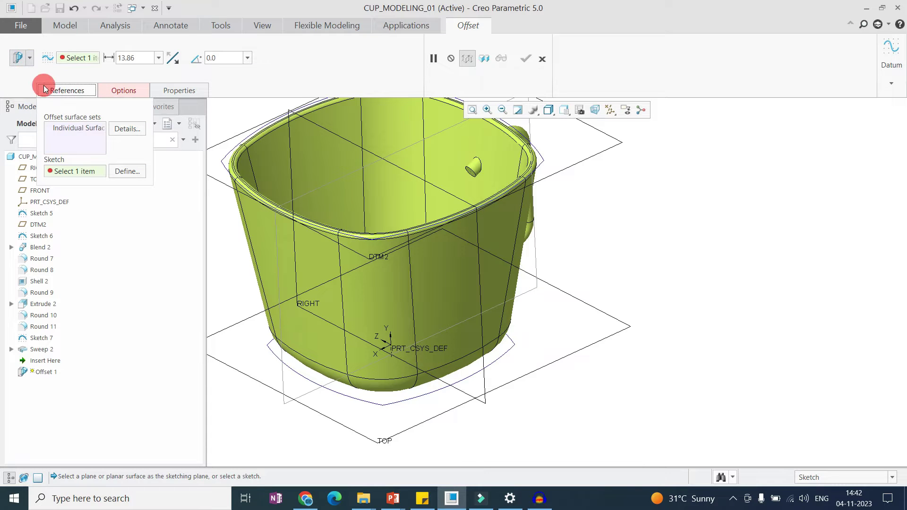
{"action": "left_click", "coordinate": [68, 128]}
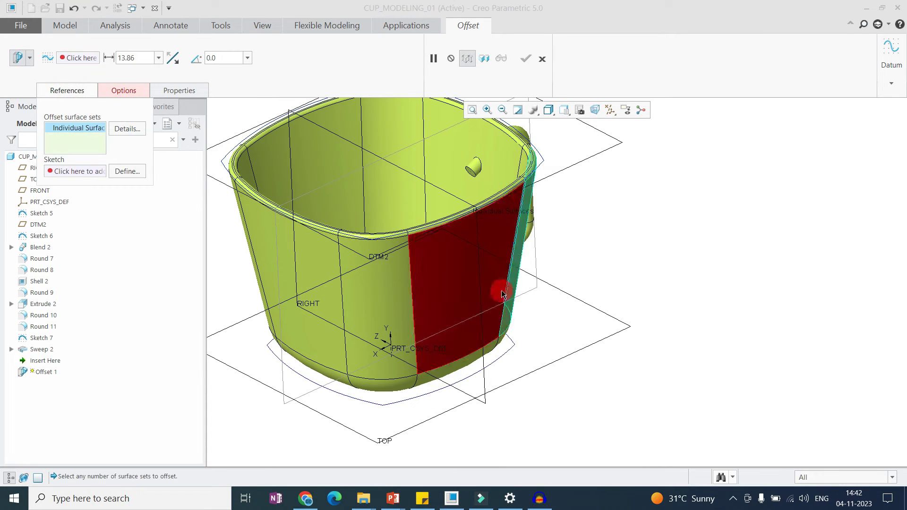
{"action": "left_click", "coordinate": [88, 171]}
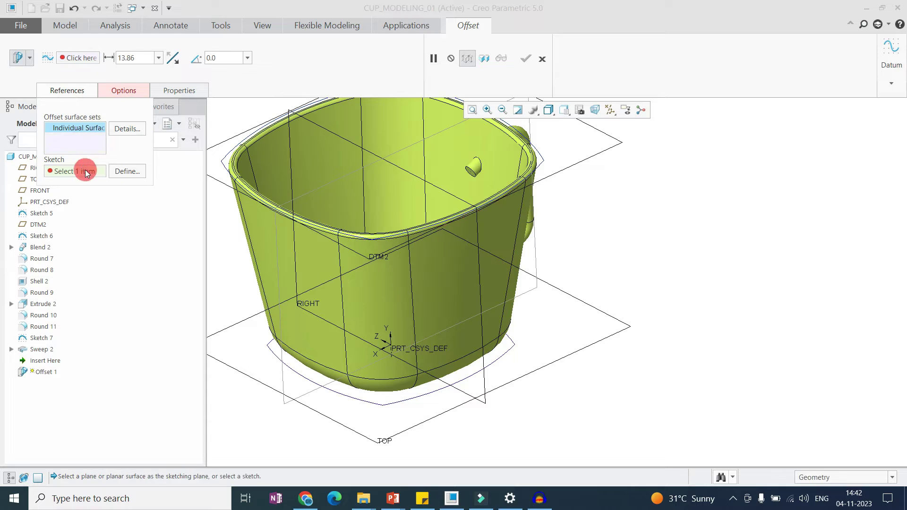
{"action": "left_click", "coordinate": [134, 172]}
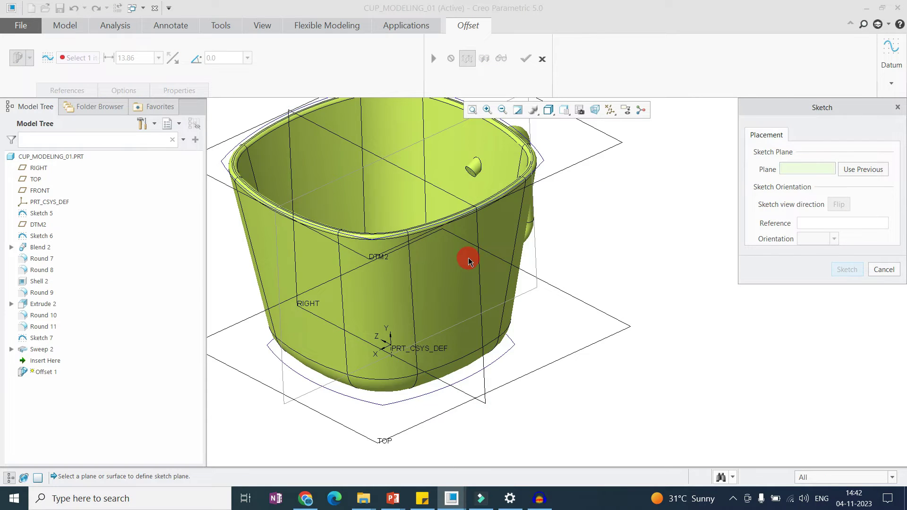
{"action": "scroll", "coordinate": [441, 371], "scroll_direction": "up", "scroll_amount": 1}
{"action": "left_click", "coordinate": [497, 154]}
{"action": "middle_click", "coordinate": [613, 210]}
{"action": "left_click", "coordinate": [580, 112]}
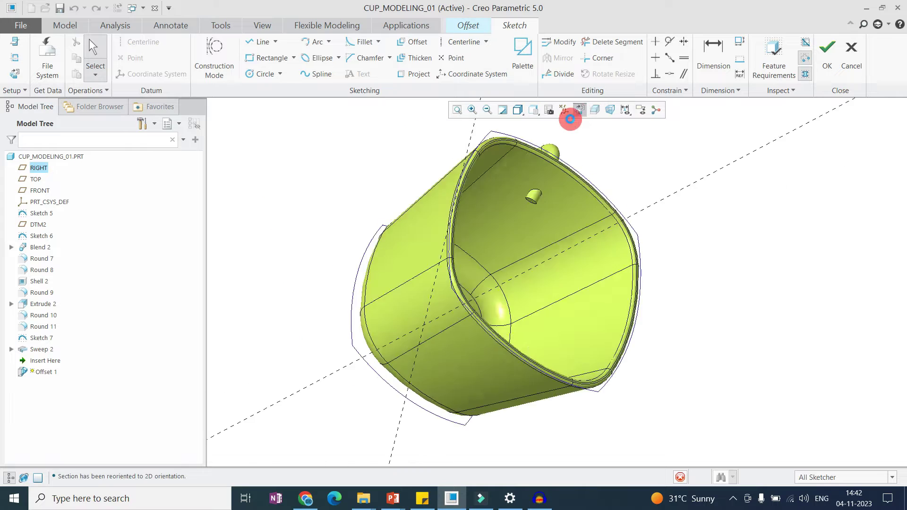
- Flip the sketch view direction and set the reference orientation to Top so the cup stands upright
{"action": "left_click", "coordinate": [15, 44]}
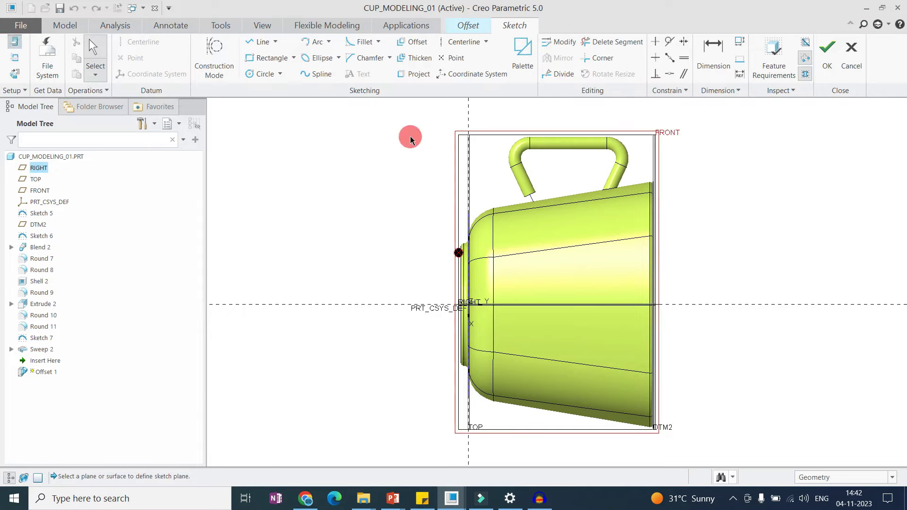
{"action": "scroll", "coordinate": [433, 269], "scroll_direction": "up", "scroll_amount": 2}
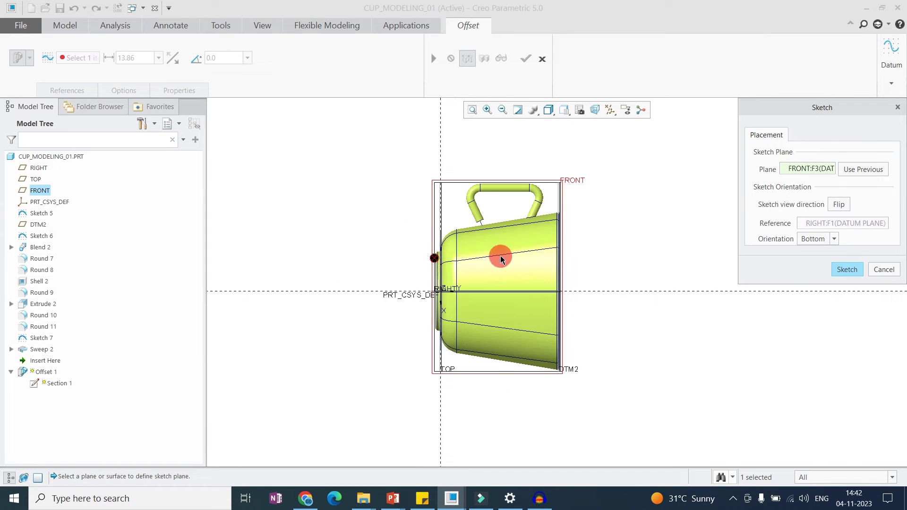
{"action": "scroll", "coordinate": [517, 255], "scroll_direction": "down", "scroll_amount": 1}
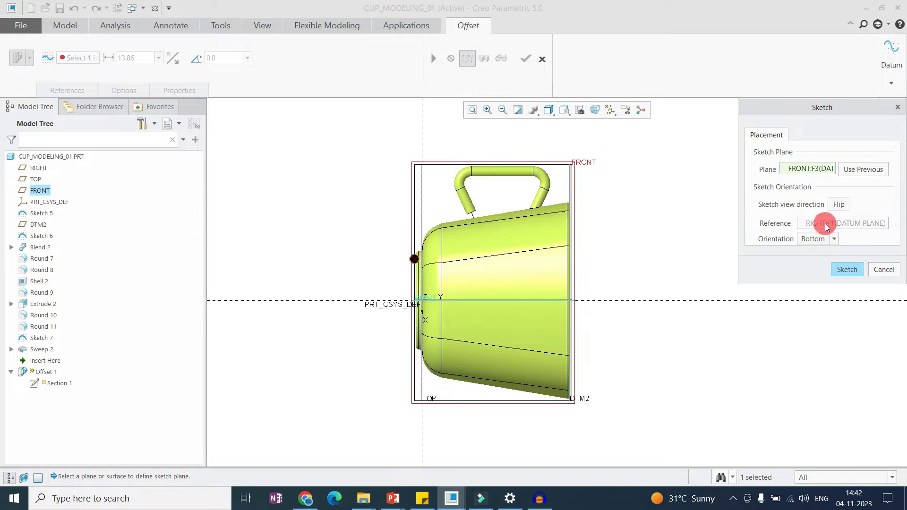
{"action": "left_click", "coordinate": [835, 206]}
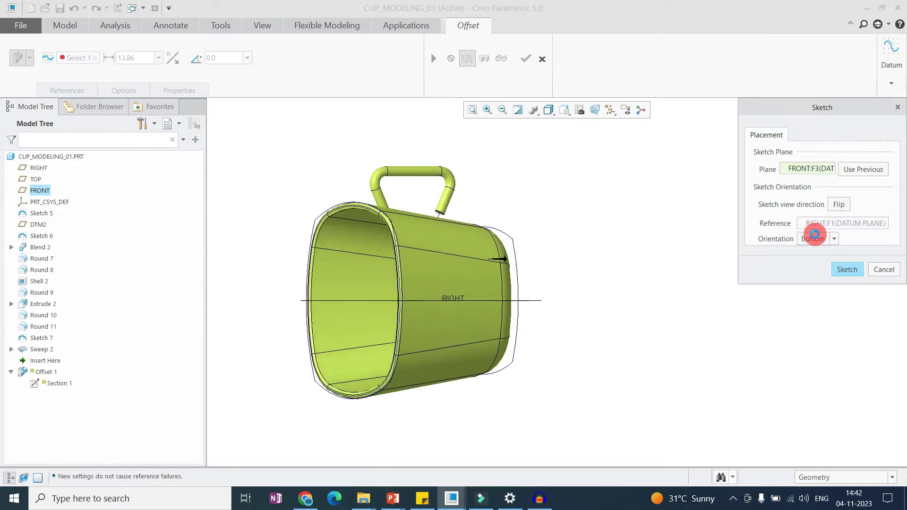
{"action": "left_click", "coordinate": [813, 238]}
{"action": "left_click", "coordinate": [807, 251]}
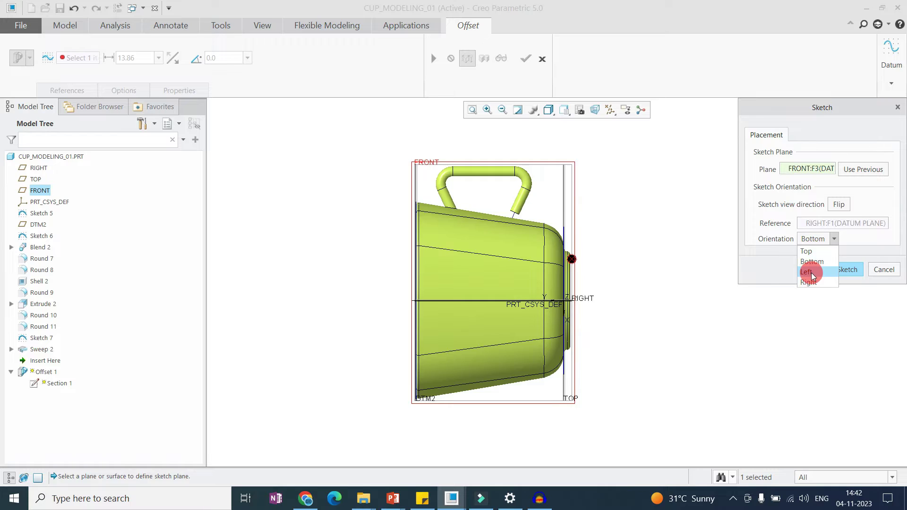
{"action": "middle_click", "coordinate": [509, 270]}
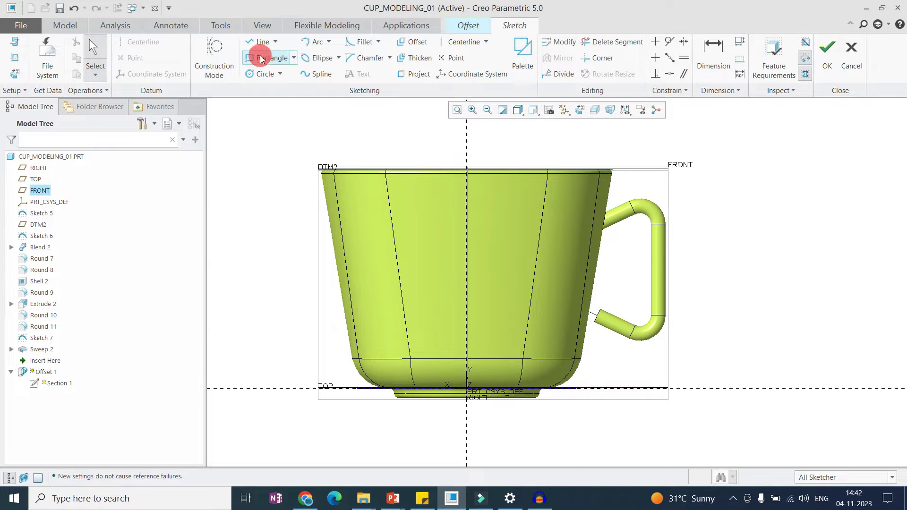
- Sketch a rectangle with two circles centred on its left and right edge midpoints
{"action": "left_click", "coordinate": [289, 59]}
{"action": "left_click", "coordinate": [457, 263]}
{"action": "left_click", "coordinate": [428, 242]}
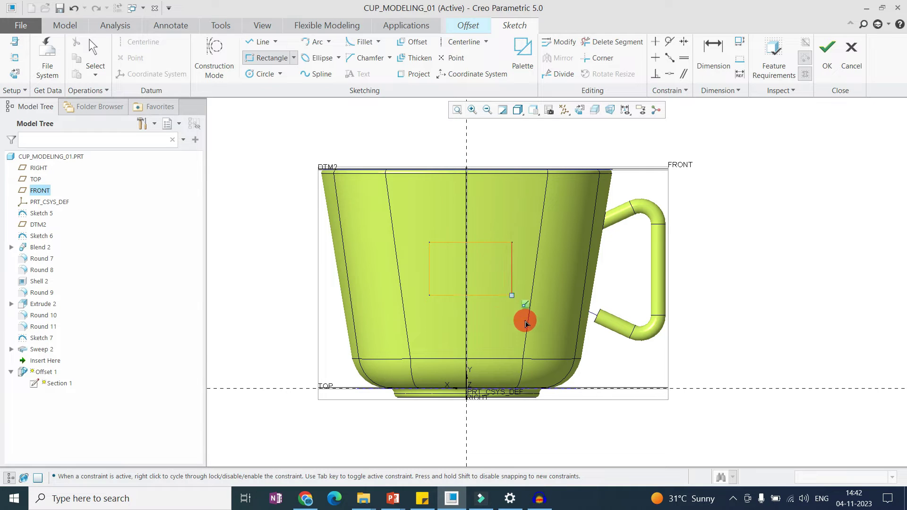
{"action": "left_click", "coordinate": [513, 295]}
{"action": "left_click", "coordinate": [255, 80]}
{"action": "left_click", "coordinate": [429, 268]}
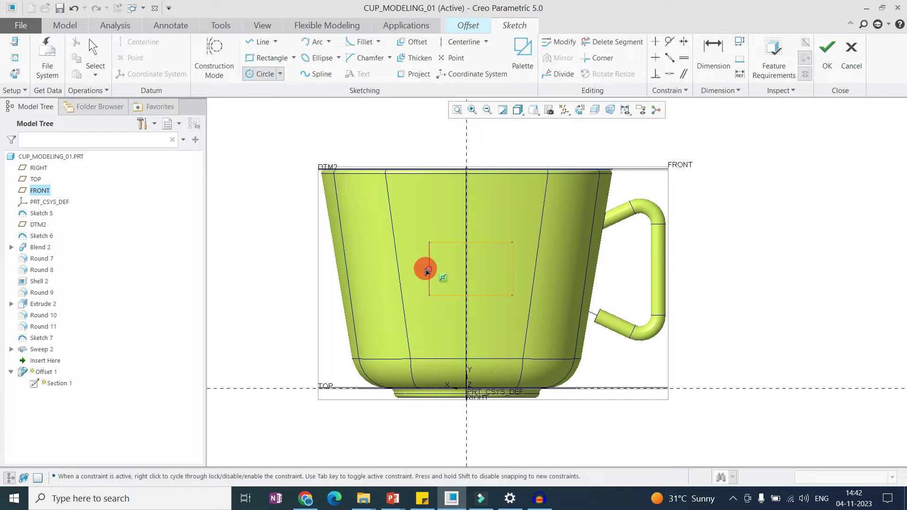
{"action": "left_click", "coordinate": [428, 295]}
{"action": "left_click", "coordinate": [512, 269]}
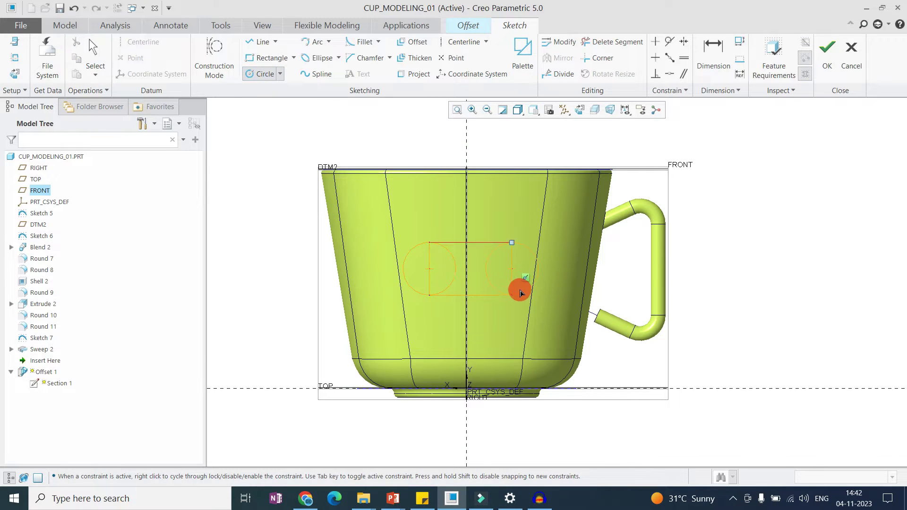
{"action": "left_click", "coordinate": [521, 289]}
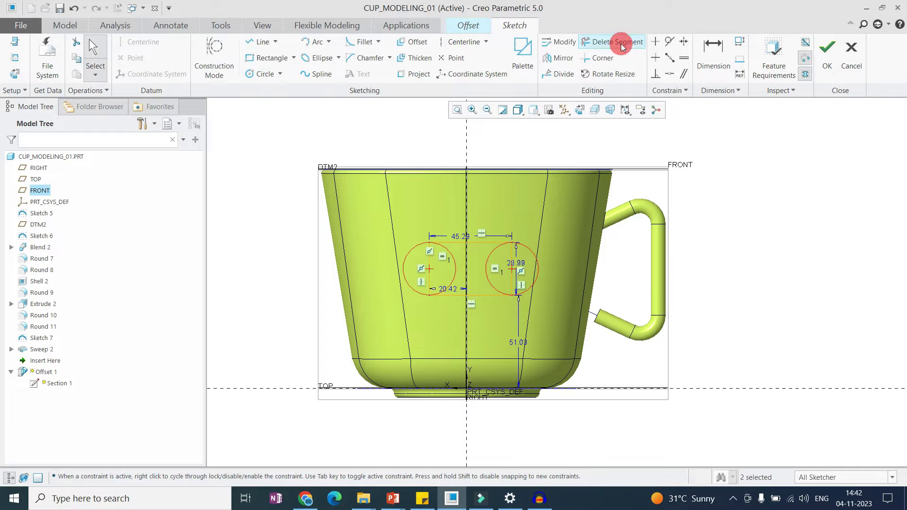
- Trim away the inner arcs and vertical edges to leave a closed rounded slot
{"action": "left_click", "coordinate": [614, 42]}
{"action": "mouse_move", "coordinate": [427, 262]}
{"action": "left_mouse_down"}
{"action": "mouse_move", "coordinate": [510, 264]}
{"action": "mouse_move", "coordinate": [503, 276]}
{"action": "left_mouse_up"}
{"action": "middle_click", "coordinate": [473, 248]}
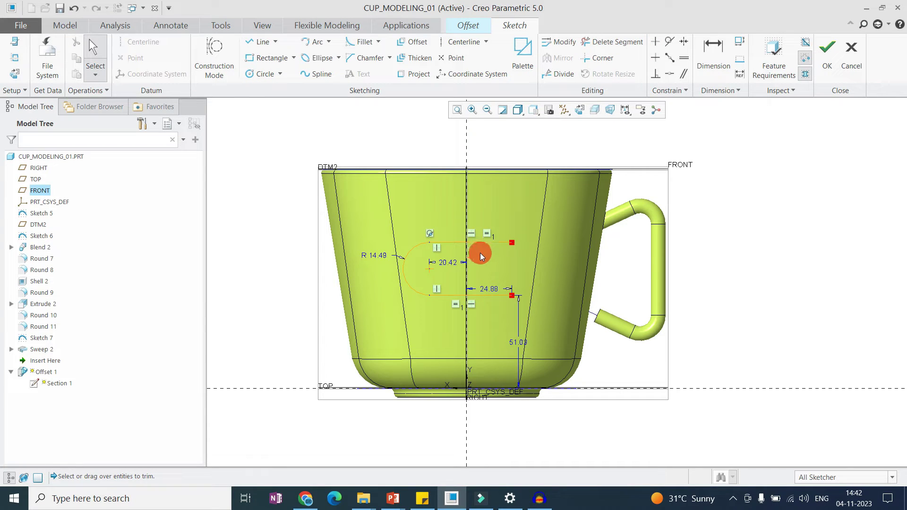
{"action": "key", "text": "ctrl+z"}
{"action": "left_click", "coordinate": [596, 42]}
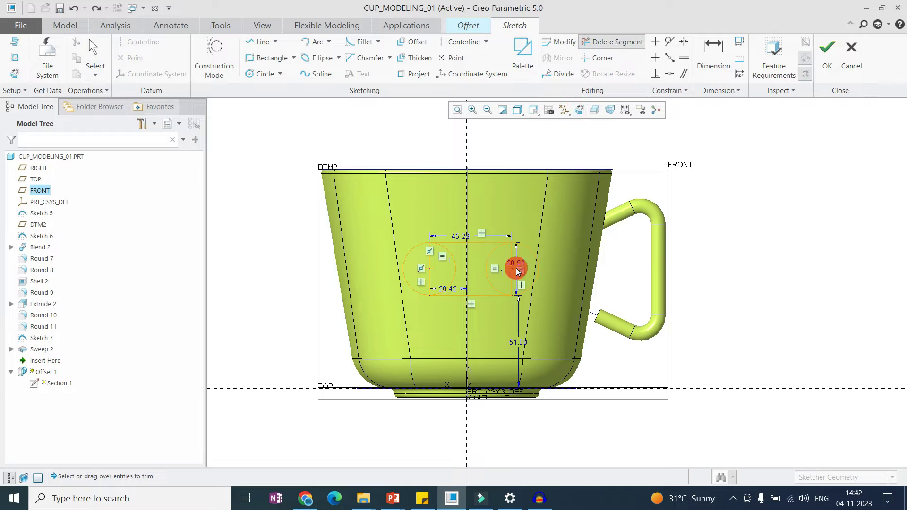
{"action": "key", "text": "ctrl+z"}
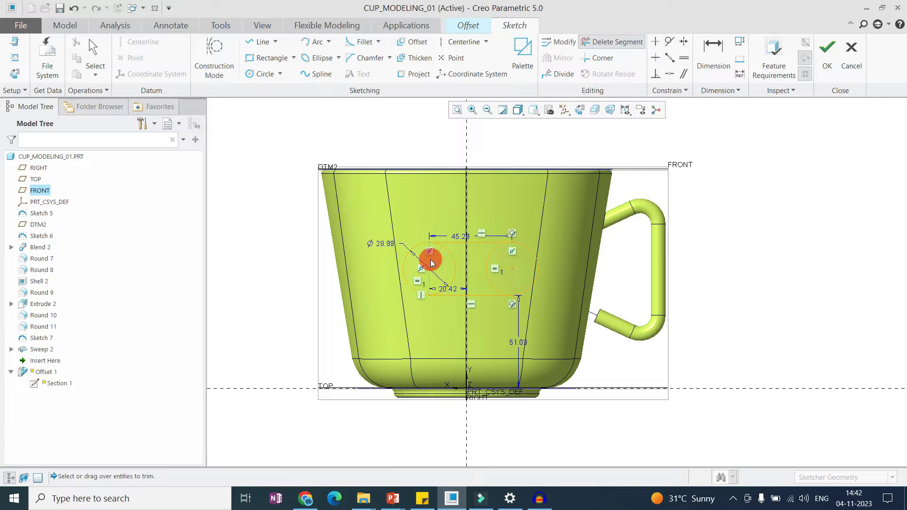
{"action": "left_click", "coordinate": [456, 268]}
{"action": "left_click", "coordinate": [429, 262]}
{"action": "middle_click", "coordinate": [444, 268]}
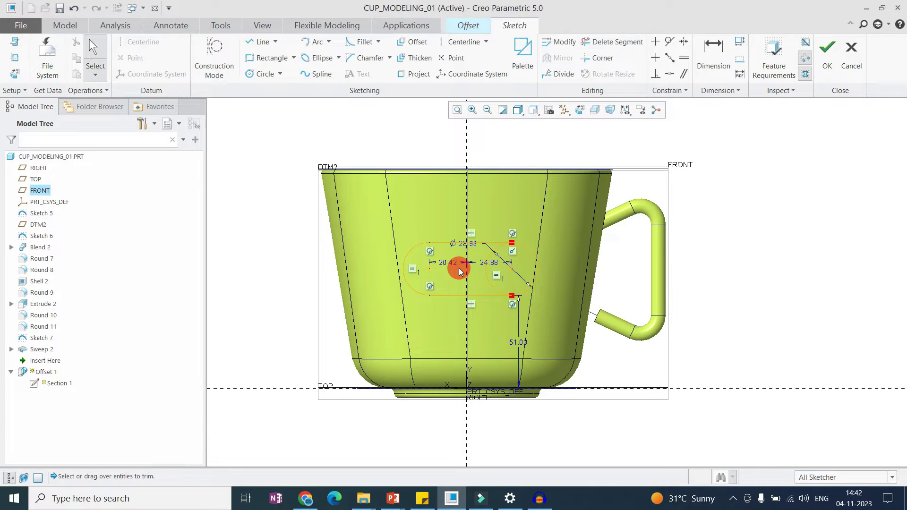
{"action": "left_click", "coordinate": [489, 261]}
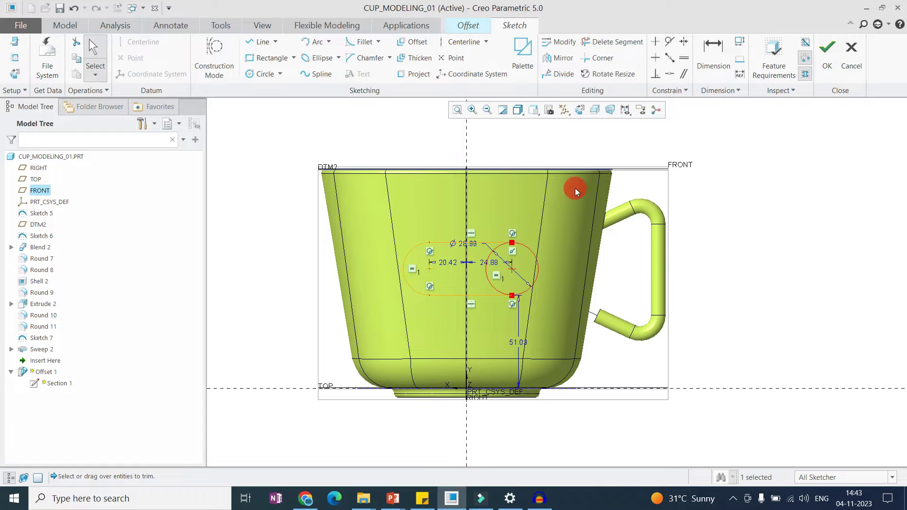
{"action": "left_click", "coordinate": [603, 42]}
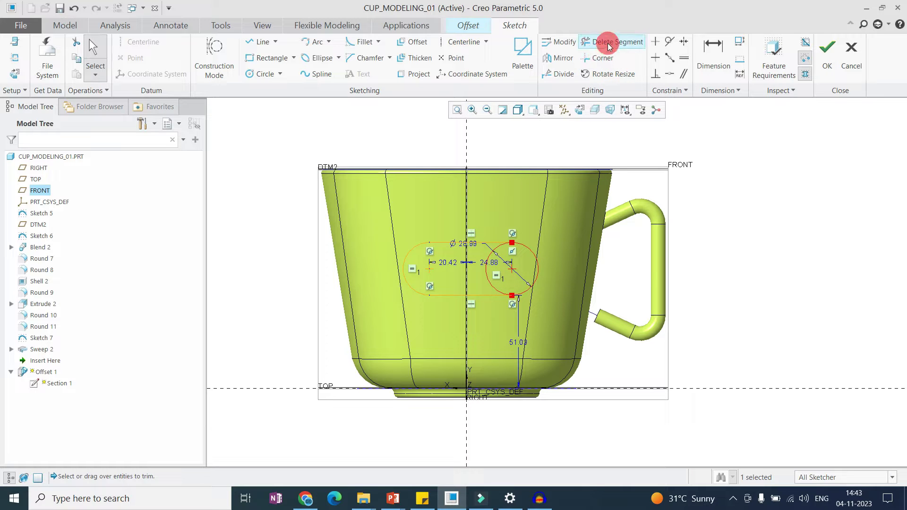
{"action": "left_click", "coordinate": [494, 255]}
{"action": "middle_click", "coordinate": [516, 282]}
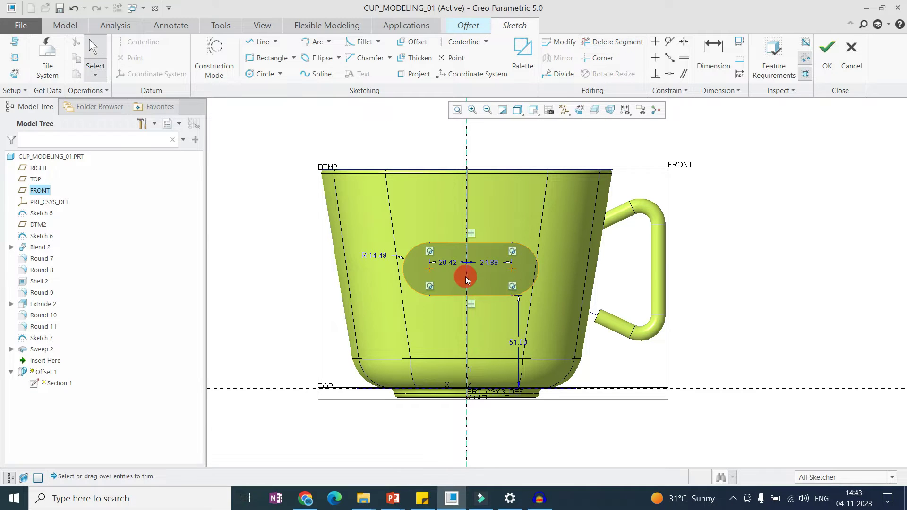
- Drag the slot ends so their centres sit 19.58 and 13.84 from the centreline
{"action": "scroll", "coordinate": [465, 276], "scroll_direction": "up", "scroll_amount": 2}
{"action": "scroll", "coordinate": [466, 276], "scroll_direction": "up", "scroll_amount": 1}
{"action": "left_click_drag", "start_coordinate": [539, 264], "coordinate": [519, 259]}
{"action": "left_click_drag", "start_coordinate": [368, 260], "coordinate": [387, 262]}
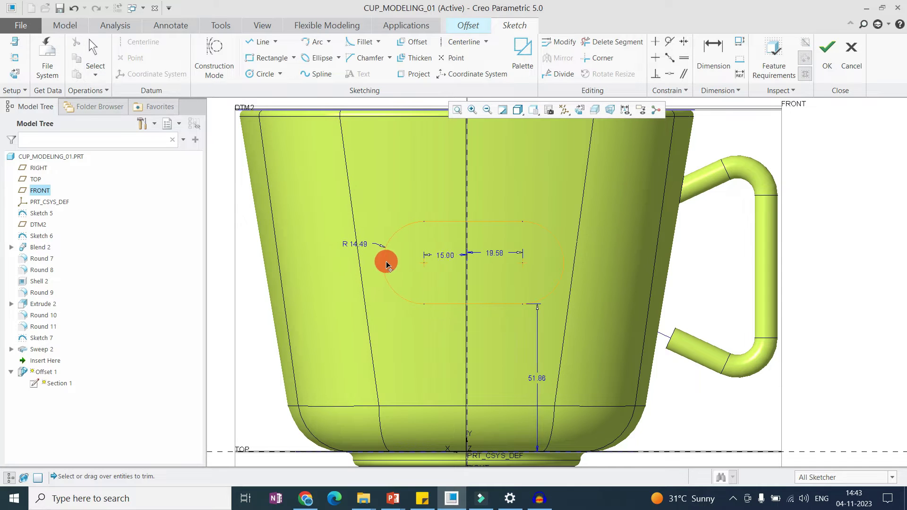
- Exit the slot sketch and complete Offset 1 as a 3.05 draft offset
{"action": "left_click", "coordinate": [827, 47]}
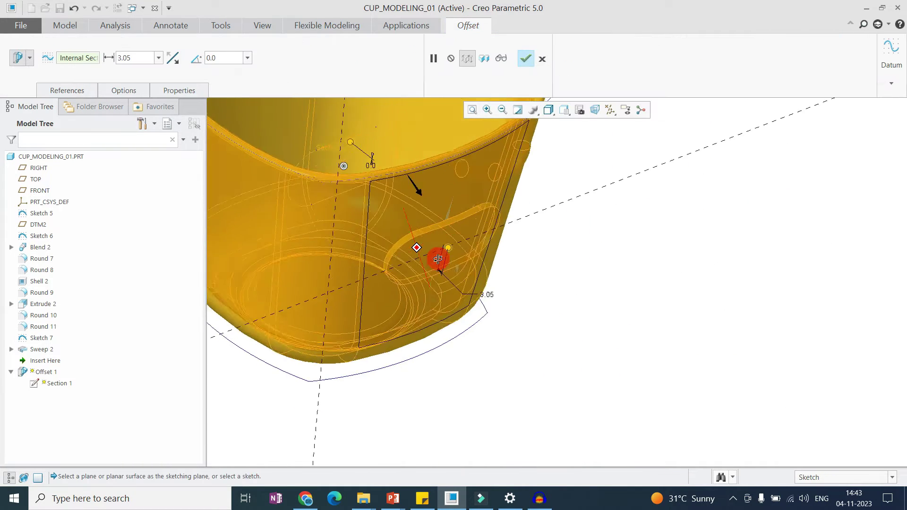
{"action": "scroll", "coordinate": [452, 271], "scroll_direction": "down", "scroll_amount": 2}
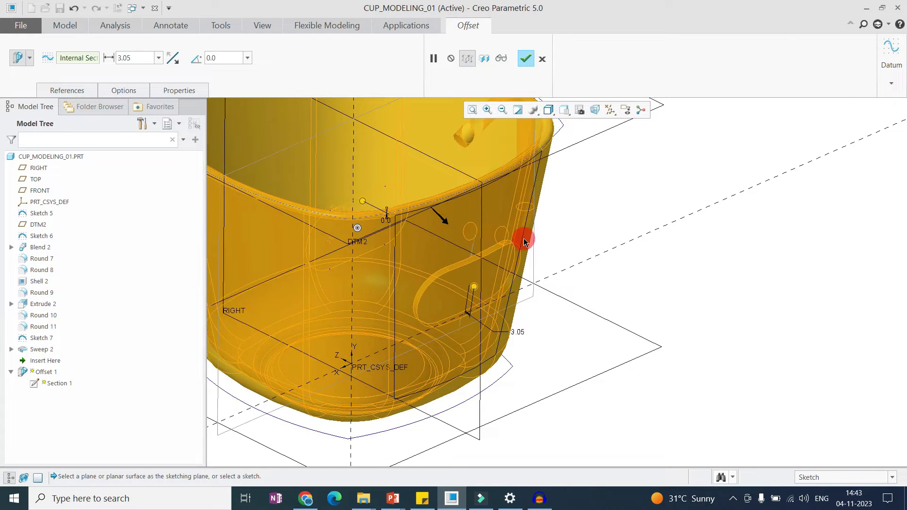
{"action": "scroll", "coordinate": [491, 250], "scroll_direction": "up", "scroll_amount": 2}
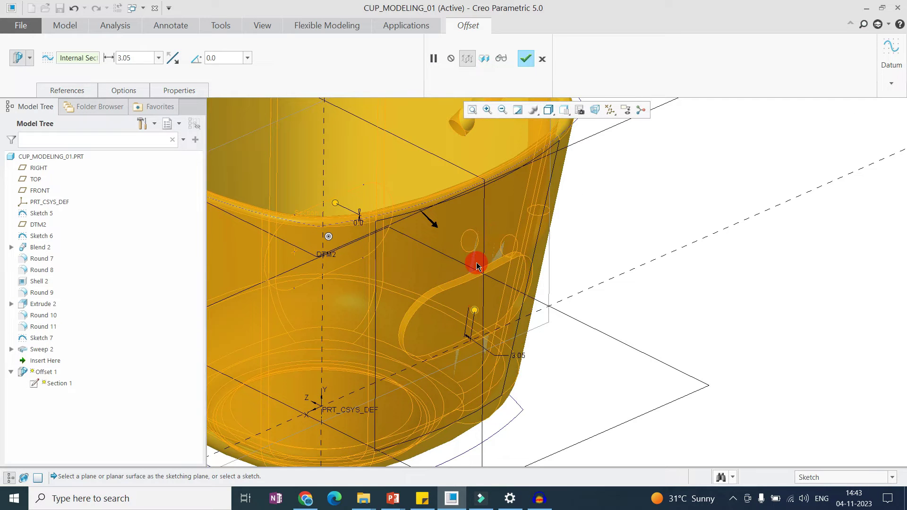
{"action": "scroll", "coordinate": [512, 266], "scroll_direction": "up", "scroll_amount": 3}
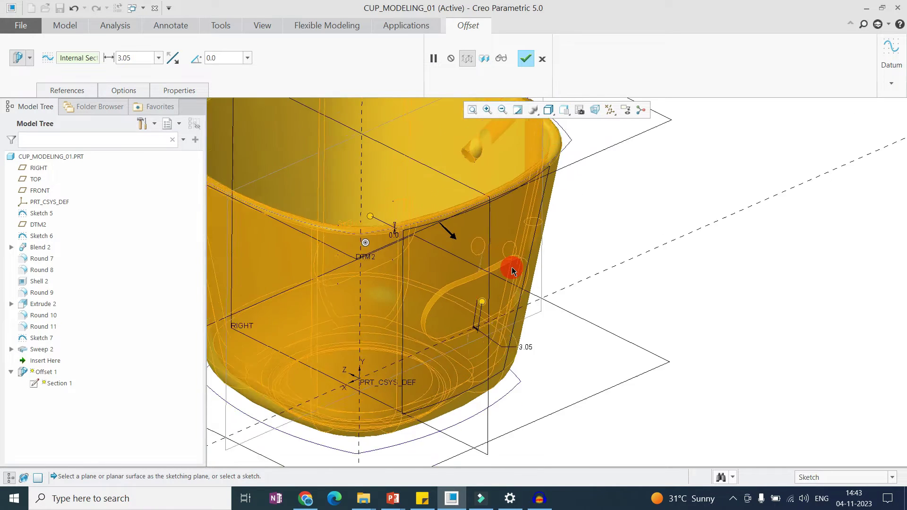
{"action": "scroll", "coordinate": [516, 273], "scroll_direction": "down", "scroll_amount": 3}
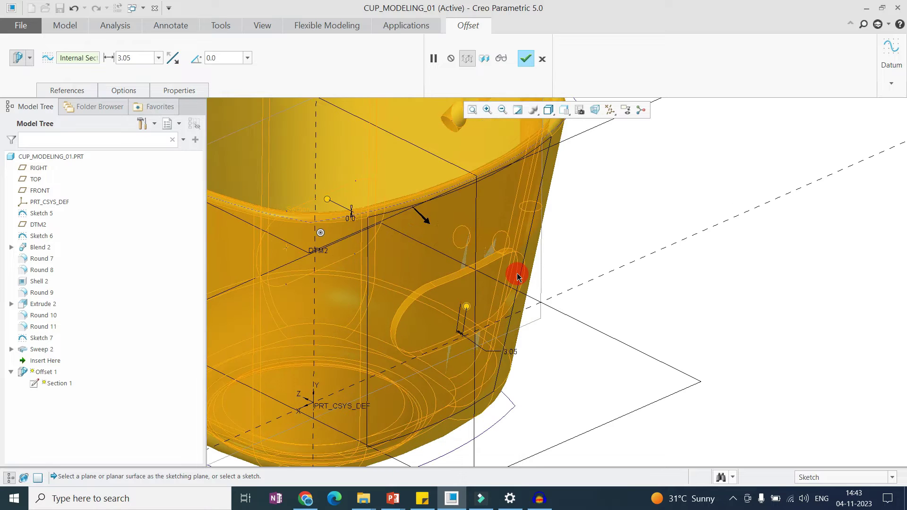
{"action": "middle_click", "coordinate": [596, 237]}
- Orbit the cup to inspect the raised slot from below and from the handle side
{"action": "scroll", "coordinate": [426, 285], "scroll_direction": "down", "scroll_amount": 2}
{"action": "scroll", "coordinate": [426, 284], "scroll_direction": "up", "scroll_amount": 3}
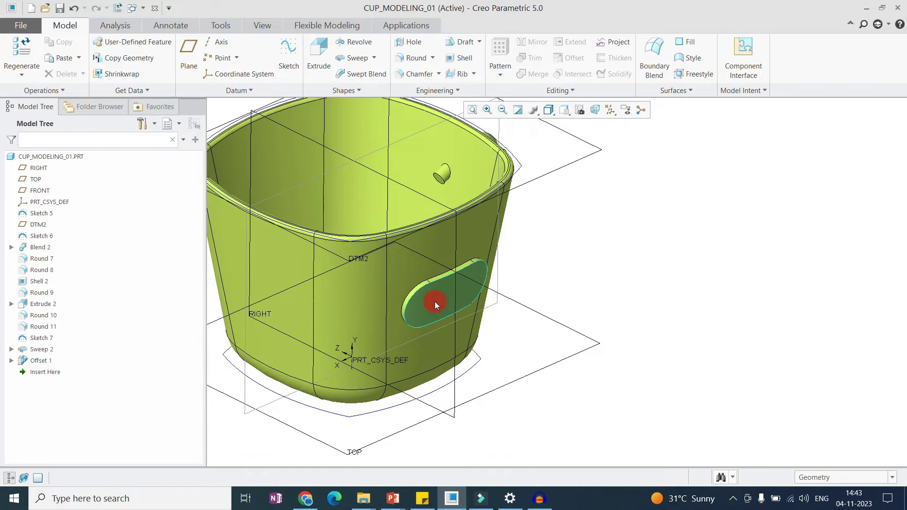
{"action": "middle_click_drag", "start_coordinate": [434, 301], "coordinate": [424, 239]}
{"action": "scroll", "coordinate": [421, 325], "scroll_direction": "down", "scroll_amount": 6}
{"action": "scroll", "coordinate": [449, 322], "scroll_direction": "up", "scroll_amount": 4}
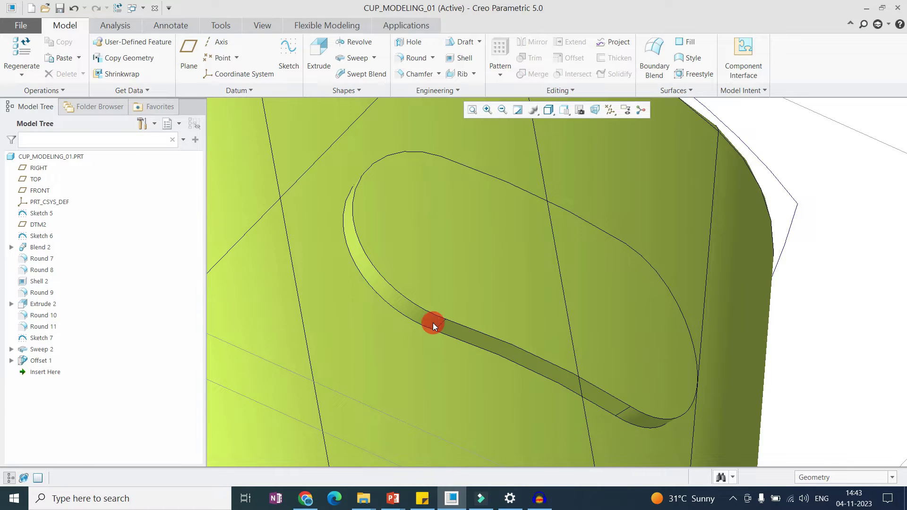
{"action": "middle_click_drag", "start_coordinate": [437, 284], "coordinate": [438, 328]}
{"action": "scroll", "coordinate": [505, 222], "scroll_direction": "down", "scroll_amount": 2}
{"action": "scroll", "coordinate": [505, 222], "scroll_direction": "up", "scroll_amount": 3}
{"action": "scroll", "coordinate": [525, 290], "scroll_direction": "down", "scroll_amount": 3}
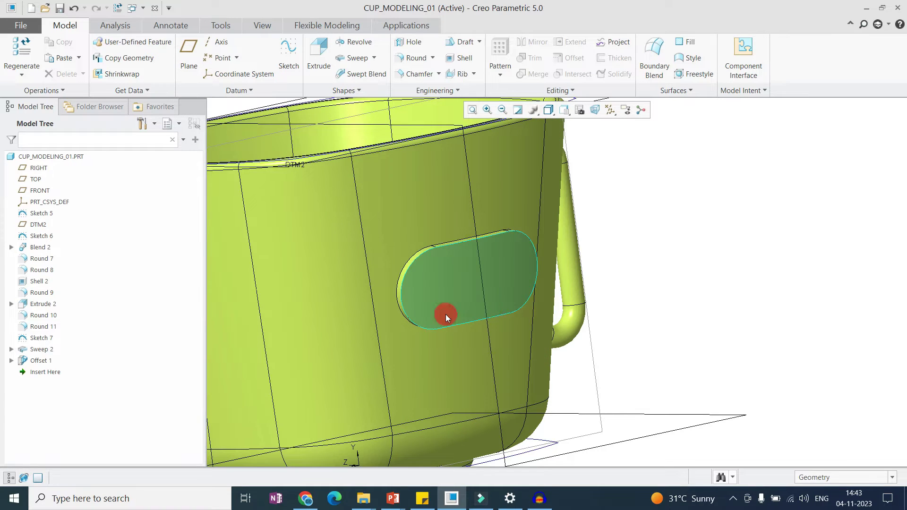
- Pick Offset 1 in the Model Tree and reopen it with Edit Definition
{"action": "scroll", "coordinate": [471, 267], "scroll_direction": "up", "scroll_amount": 2}
{"action": "middle_click_drag", "start_coordinate": [470, 267], "coordinate": [472, 298]}
{"action": "scroll", "coordinate": [472, 299], "scroll_direction": "down", "scroll_amount": 2}
{"action": "left_click", "coordinate": [458, 241]}
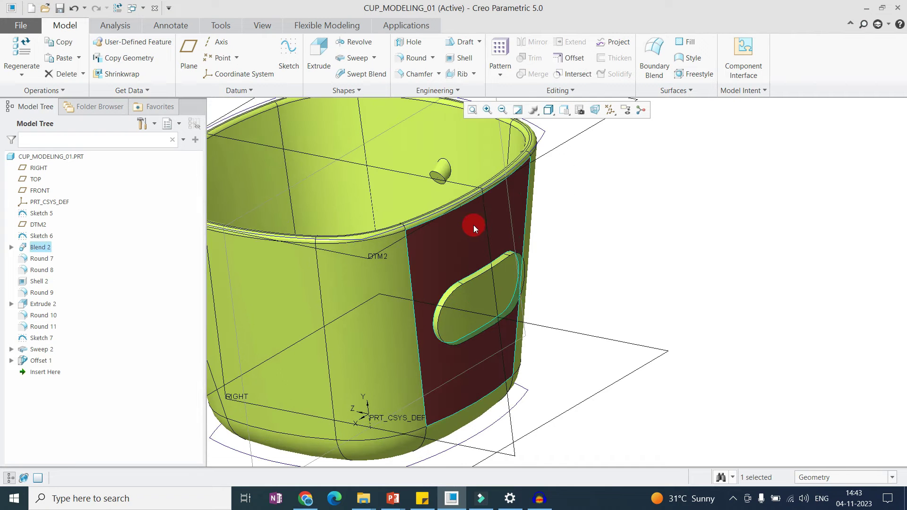
{"action": "scroll", "coordinate": [483, 283], "scroll_direction": "up", "scroll_amount": 3}
{"action": "mouse_move", "coordinate": [461, 274]}
{"action": "middle_mouse_down"}
{"action": "mouse_move", "coordinate": [514, 310]}
{"action": "mouse_move", "coordinate": [472, 286]}
{"action": "middle_mouse_up"}
{"action": "left_click", "coordinate": [483, 294]}
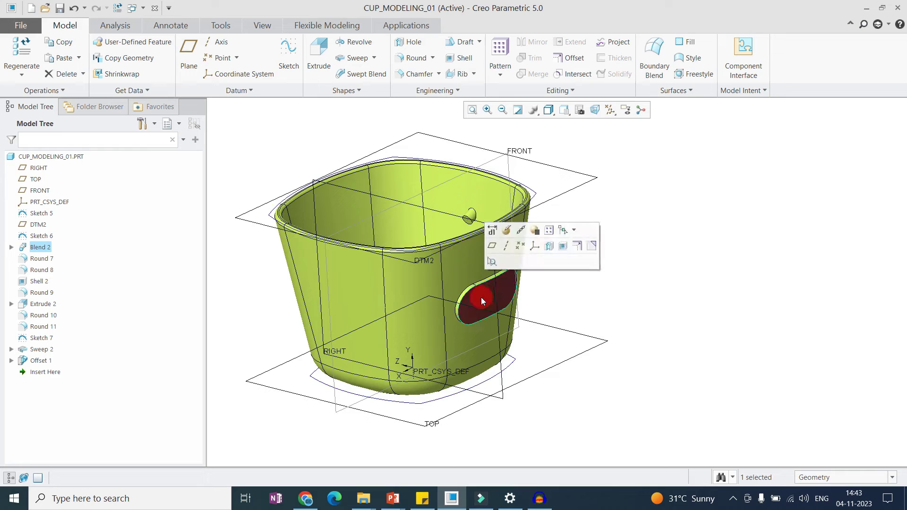
{"action": "left_click", "coordinate": [25, 362]}
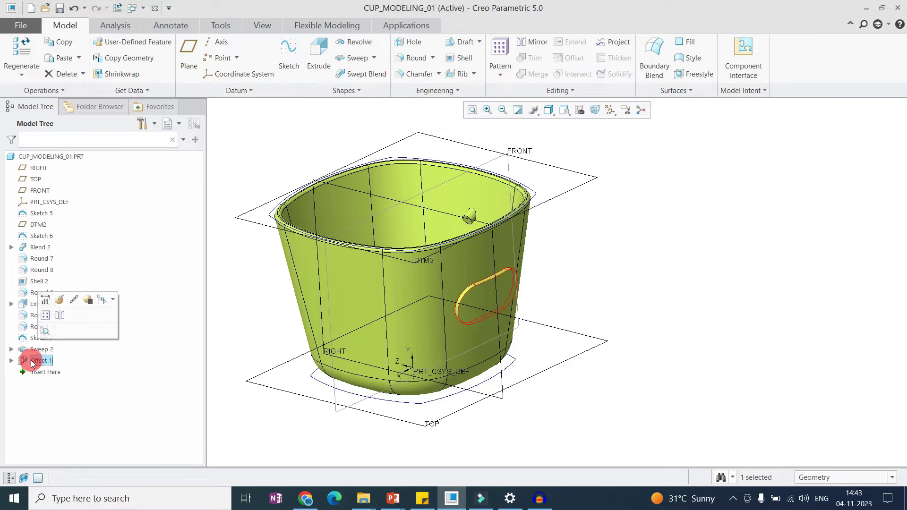
{"action": "left_click", "coordinate": [59, 299]}
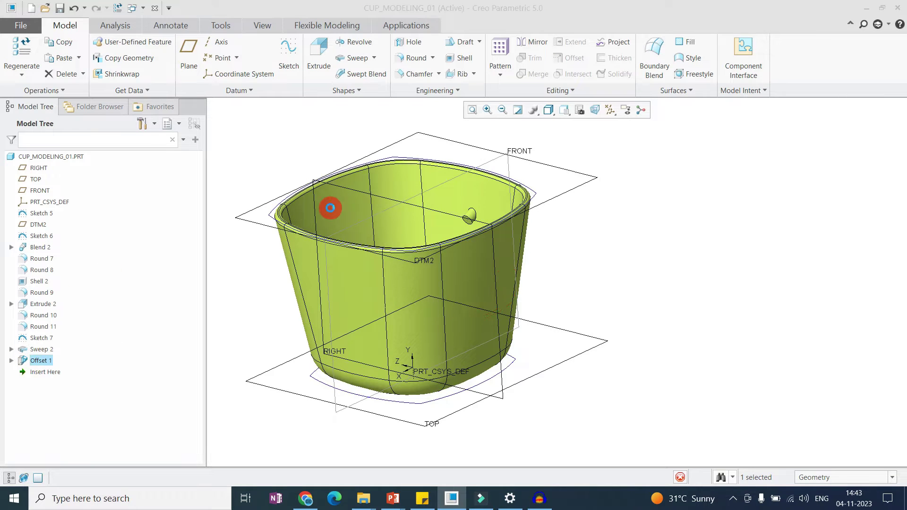
{"action": "scroll", "coordinate": [491, 285], "scroll_direction": "up", "scroll_amount": 2}
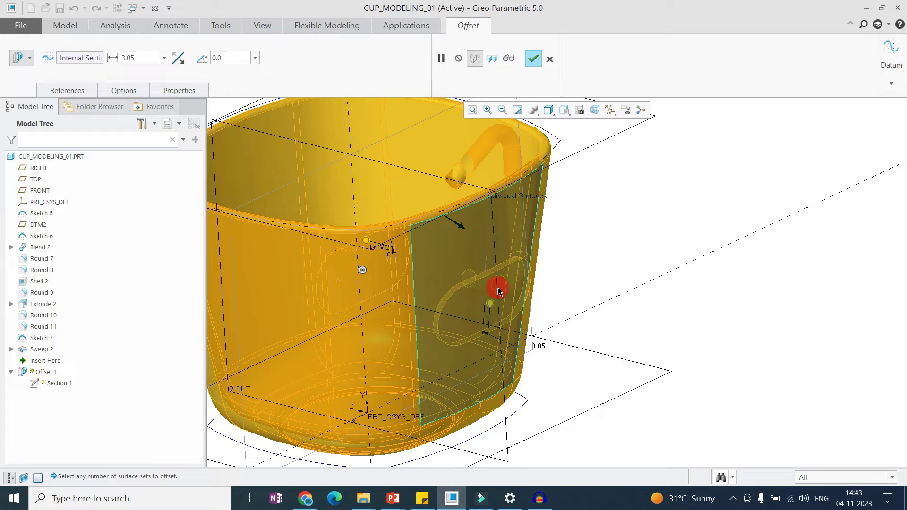
- Open the offset's Section 1 sketch and delete the oval slot with its dimensions
{"action": "left_click", "coordinate": [459, 302]}
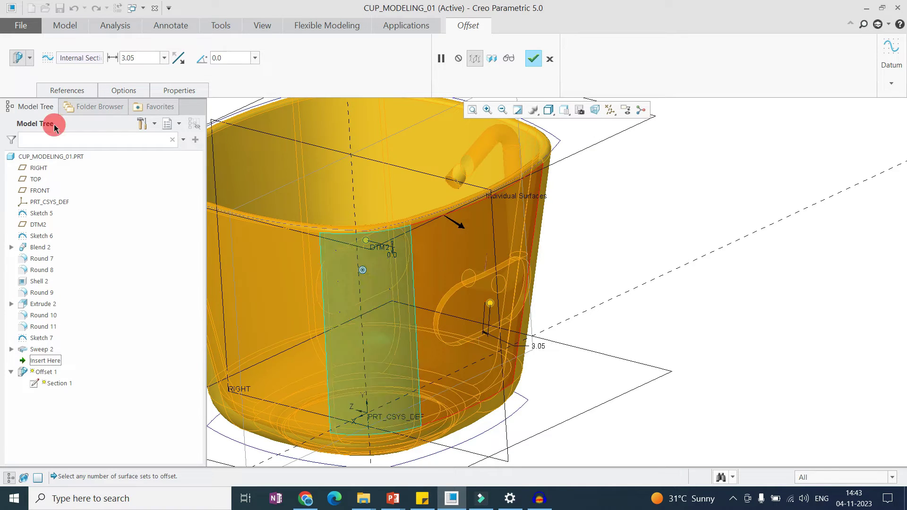
{"action": "left_click", "coordinate": [67, 90]}
{"action": "left_click", "coordinate": [93, 172]}
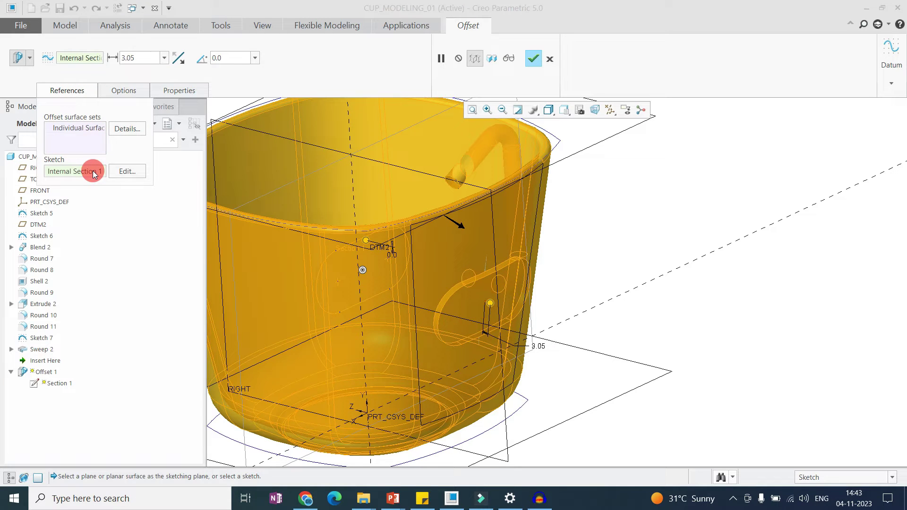
{"action": "left_click", "coordinate": [123, 171]}
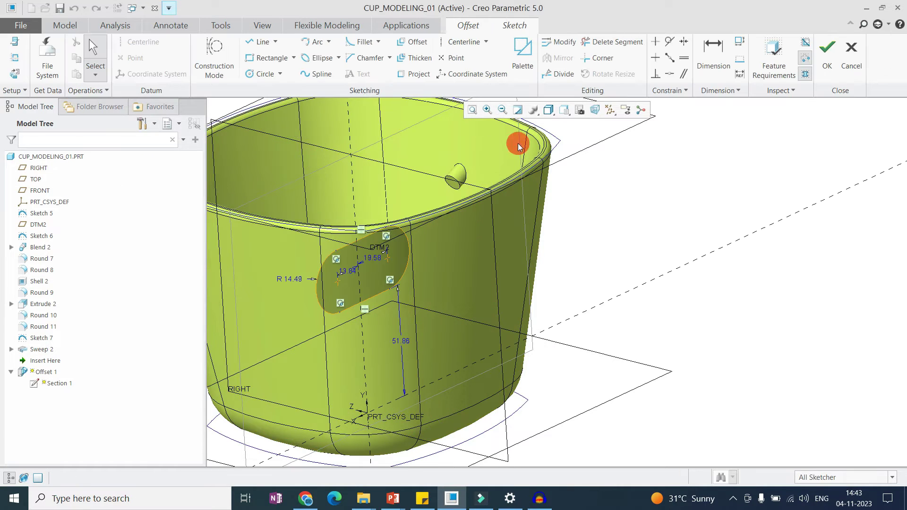
{"action": "left_click", "coordinate": [579, 109]}
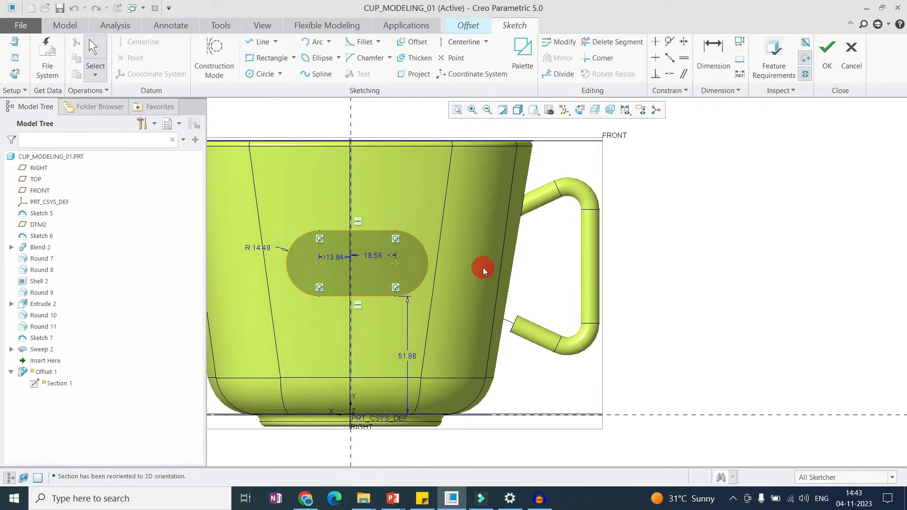
{"action": "left_click_drag", "start_coordinate": [526, 330], "coordinate": [528, 329]}
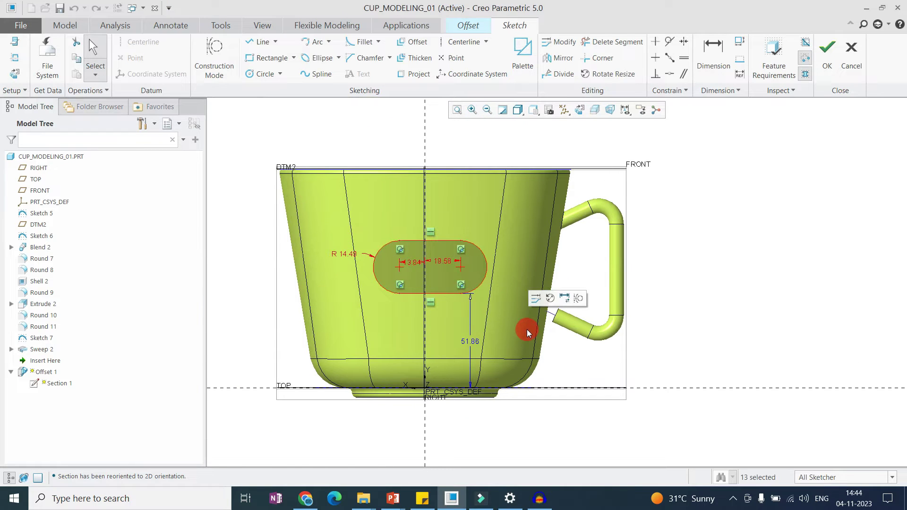
{"action": "key", "text": "Delete"}
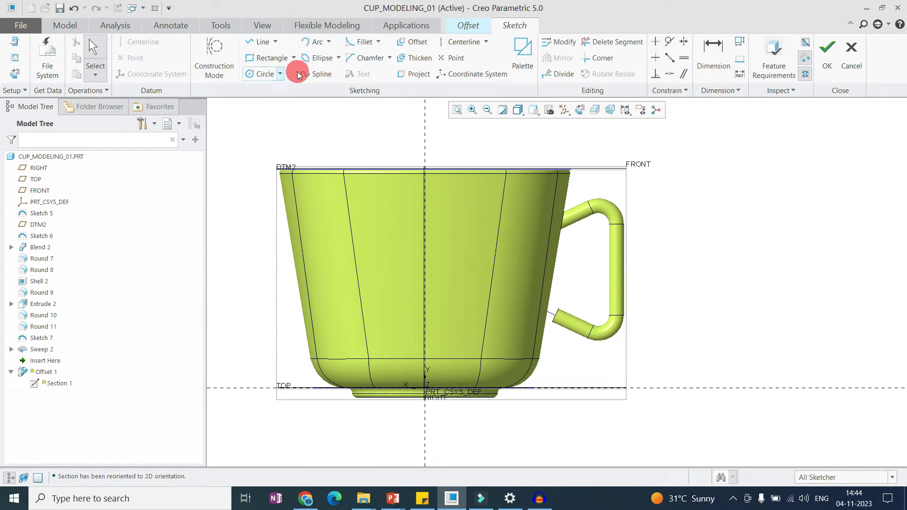
- Replace a slanted centerline with a horizontal centerline across the sketch
{"action": "left_click", "coordinate": [454, 41]}
{"action": "left_click", "coordinate": [405, 265]}
{"action": "left_click", "coordinate": [501, 266]}
{"action": "middle_click", "coordinate": [519, 256]}
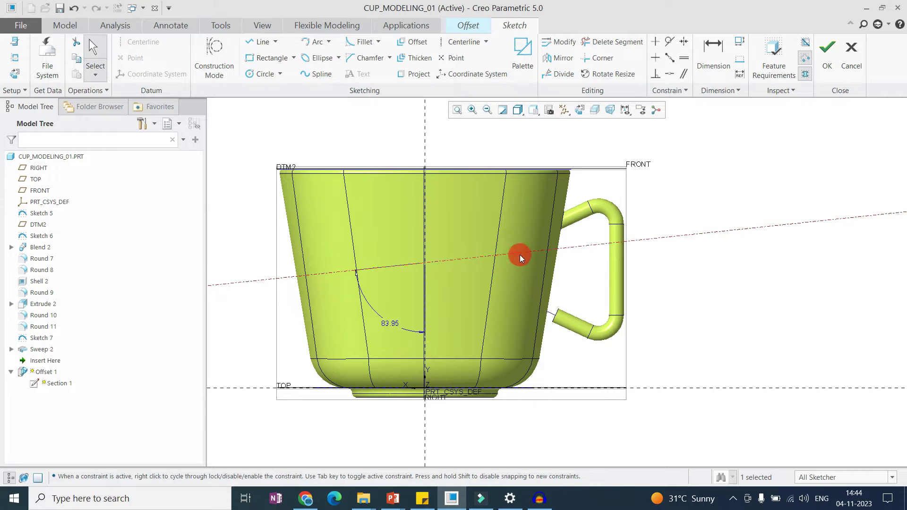
{"action": "key", "text": "Delete"}
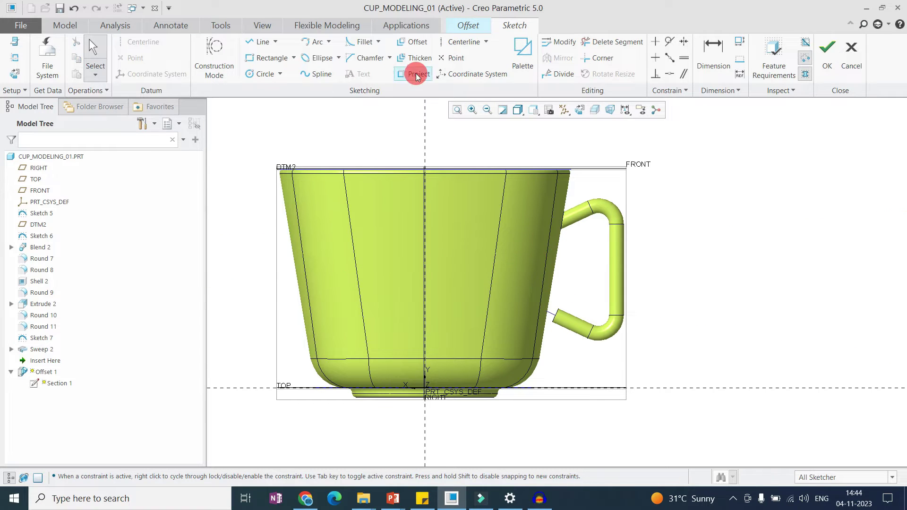
{"action": "left_click", "coordinate": [448, 45]}
{"action": "left_click", "coordinate": [431, 265]}
{"action": "left_click", "coordinate": [514, 262]}
{"action": "middle_click", "coordinate": [364, 152]}
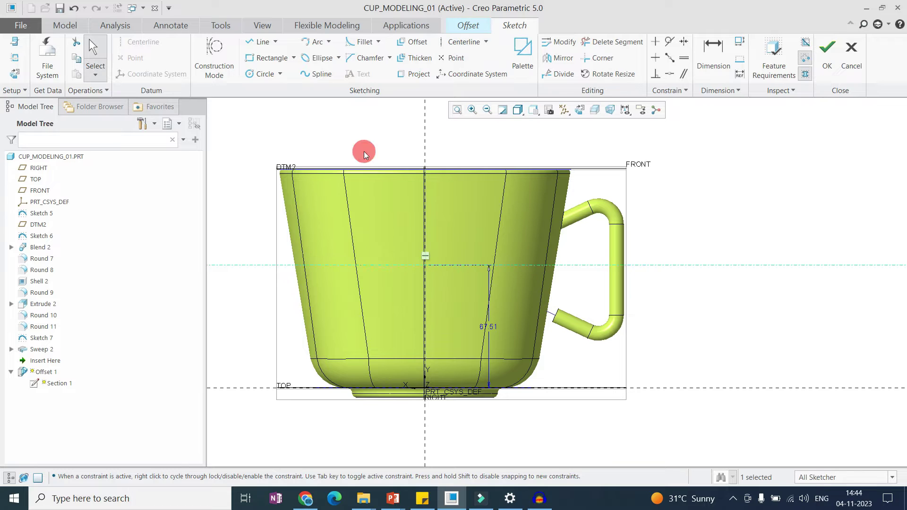
{"action": "left_click", "coordinate": [370, 255]}
- Quit Sketcher discarding the changes and finish Offset 1 with its original slot
{"action": "left_click", "coordinate": [840, 75]}
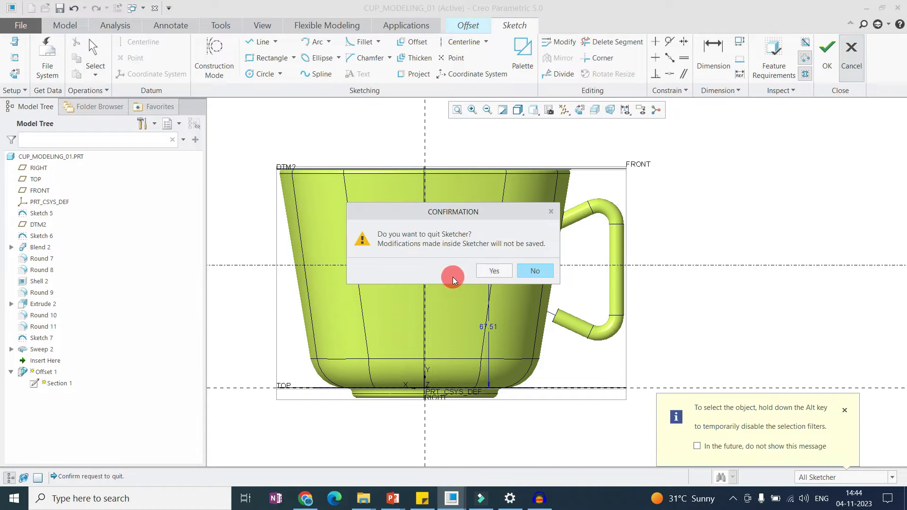
{"action": "left_click", "coordinate": [543, 276]}
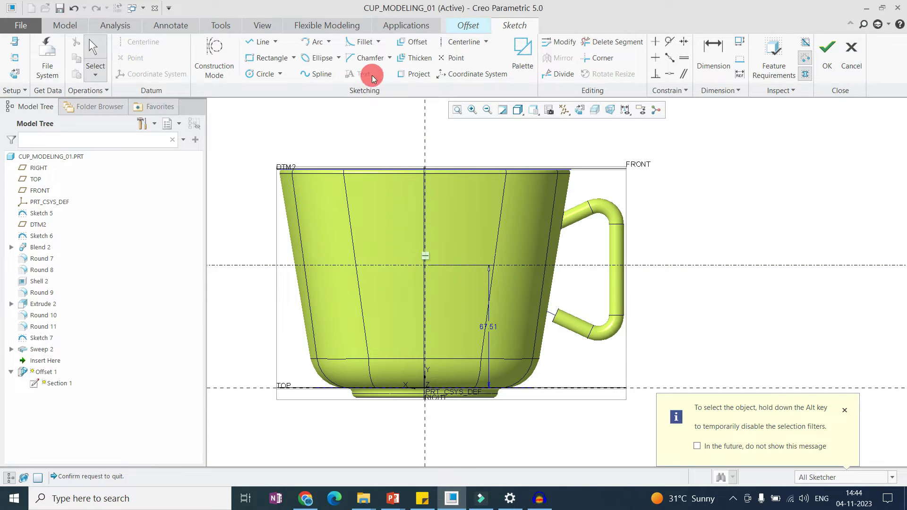
{"action": "left_click", "coordinate": [846, 66]}
{"action": "left_click", "coordinate": [528, 272]}
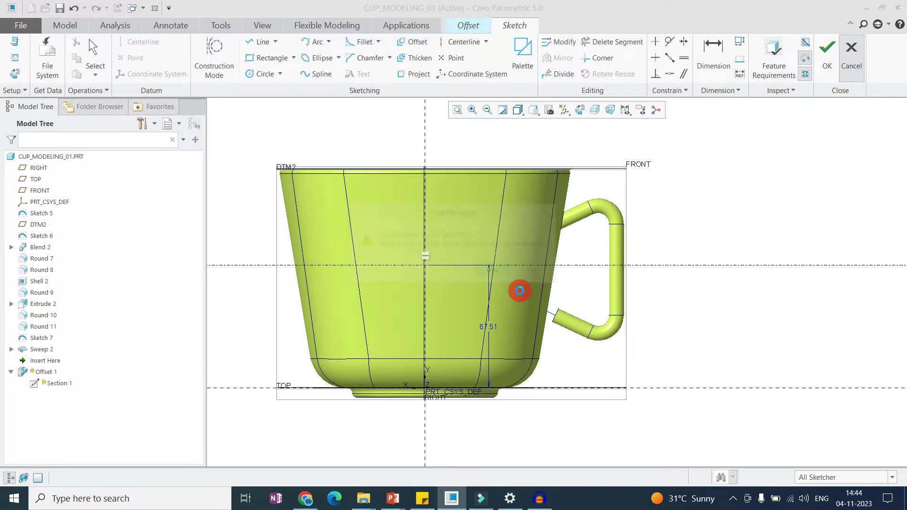
{"action": "left_click", "coordinate": [539, 60]}
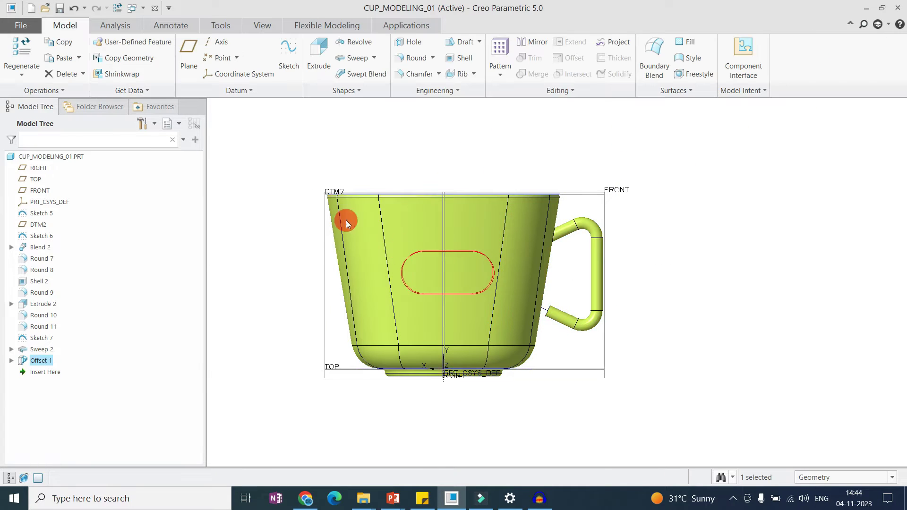
- Delete Offset 1 and start a new sketch on the FRONT datum plane
{"action": "key", "text": "Delete"}
{"action": "key", "text": "Return"}
{"action": "key", "text": "ctrl+d"}
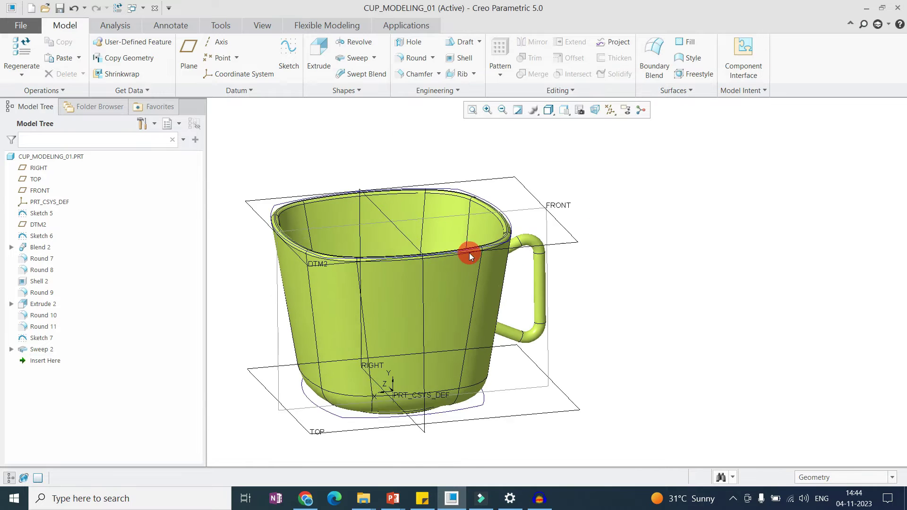
{"action": "left_click", "coordinate": [542, 202]}
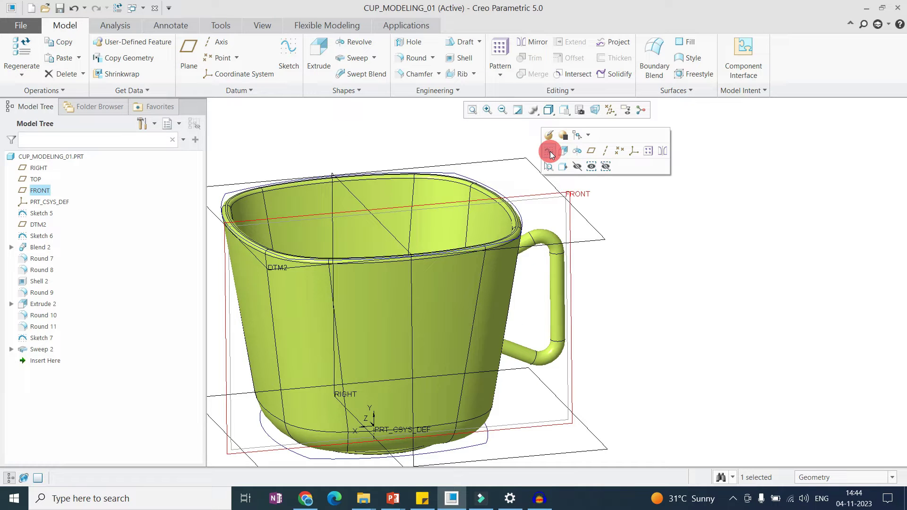
{"action": "left_click", "coordinate": [550, 151]}
{"action": "left_click", "coordinate": [579, 109]}
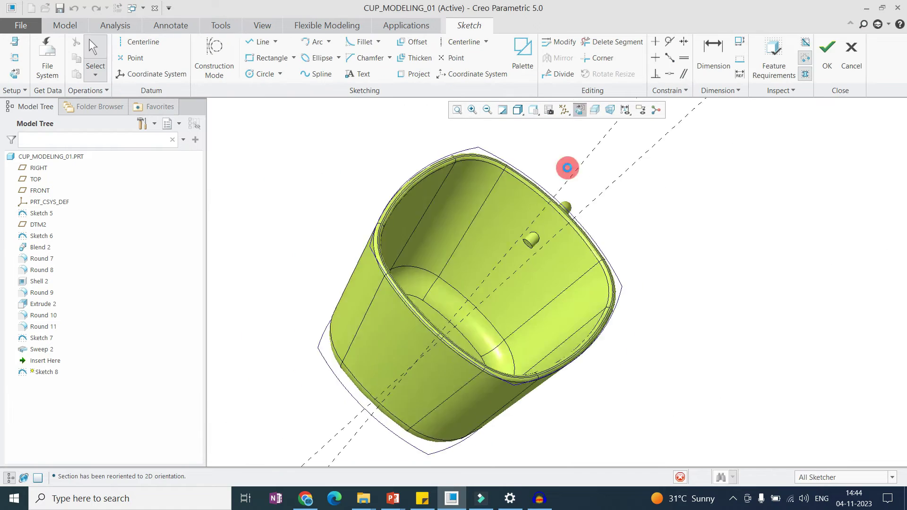
- Set the sketch orientation to Left with RIGHT as the reference plane
{"action": "left_click", "coordinate": [14, 43]}
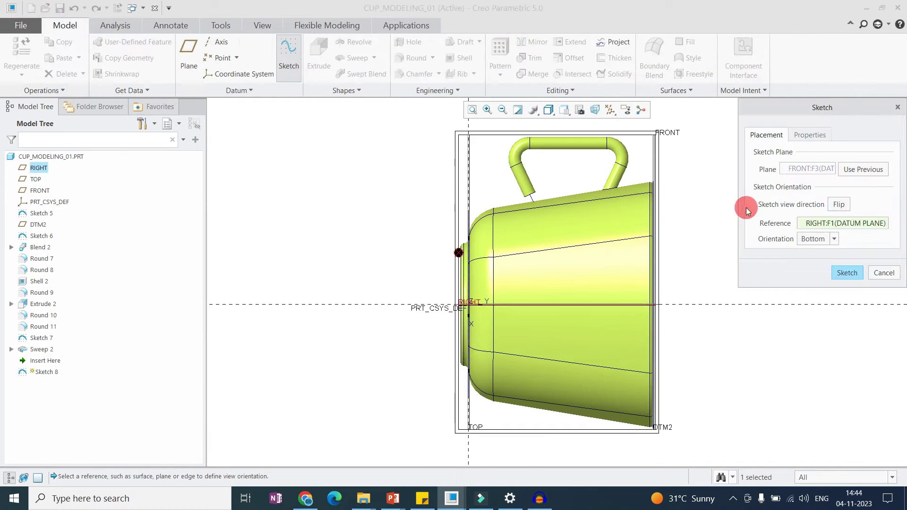
{"action": "left_click", "coordinate": [809, 238]}
{"action": "left_click", "coordinate": [811, 260]}
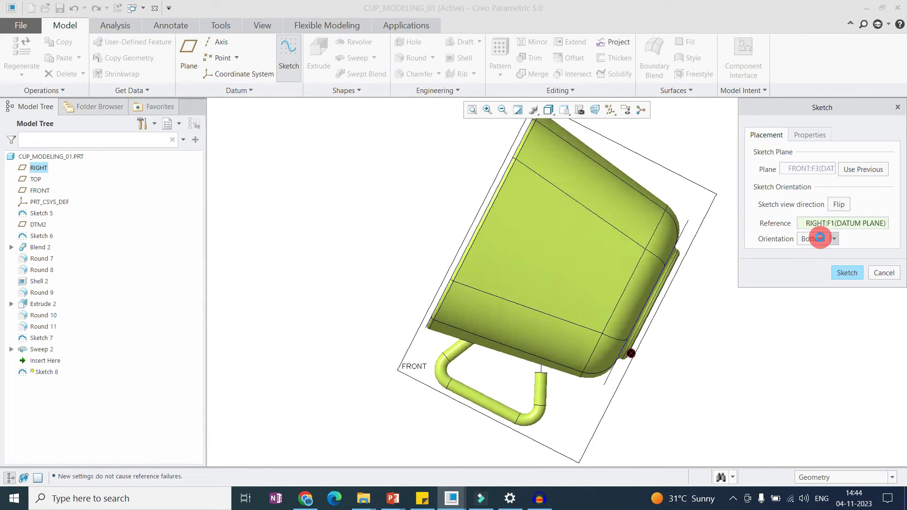
{"action": "left_click", "coordinate": [821, 238]}
{"action": "left_click", "coordinate": [819, 240]}
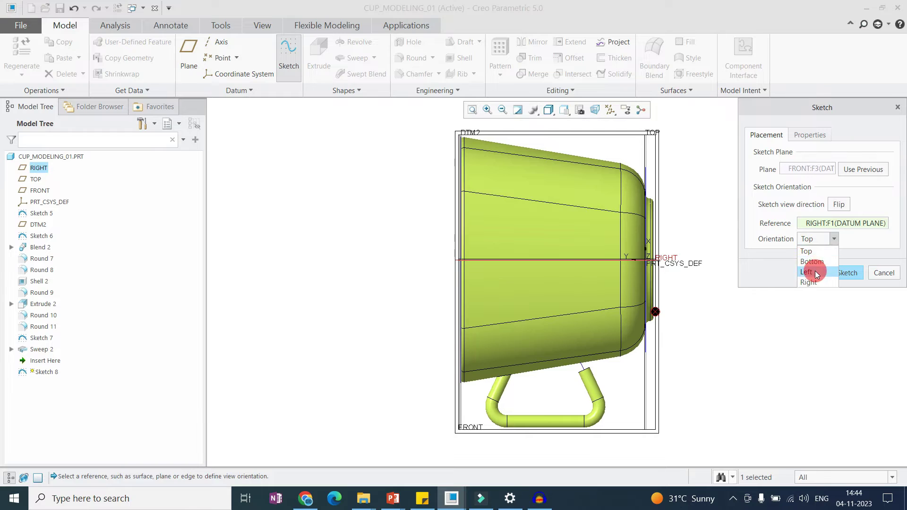
{"action": "left_click", "coordinate": [815, 271]}
{"action": "left_click", "coordinate": [815, 240]}
{"action": "left_click", "coordinate": [812, 275]}
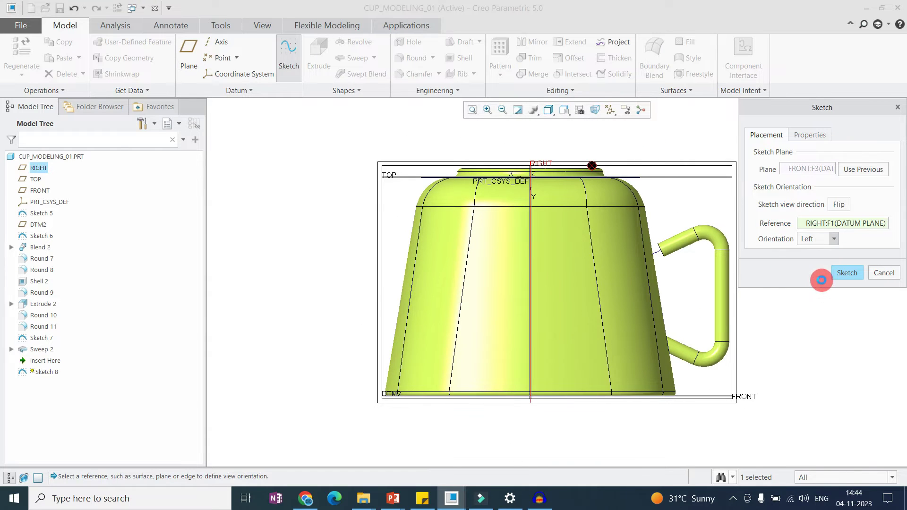
{"action": "middle_click", "coordinate": [572, 255]}
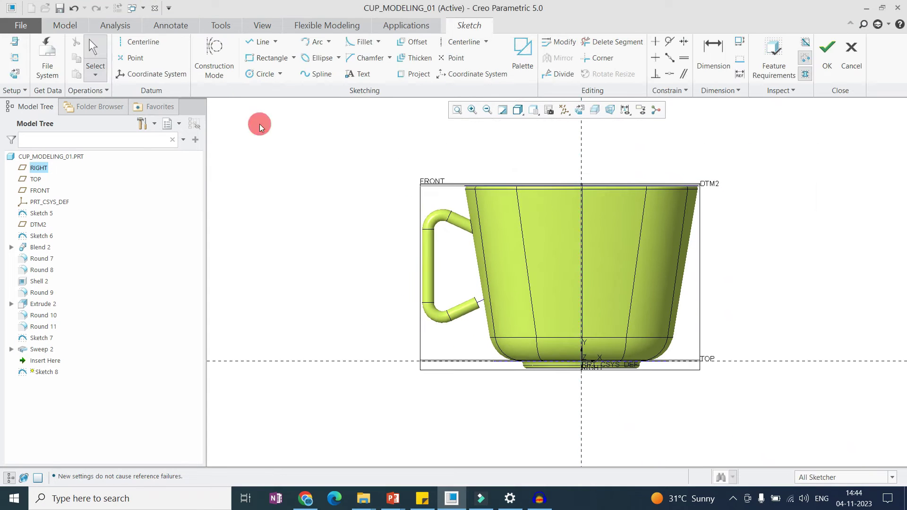
- Place the sketched text 'MDA' on the cup's front
{"action": "left_click", "coordinate": [366, 72]}
{"action": "left_click", "coordinate": [541, 283]}
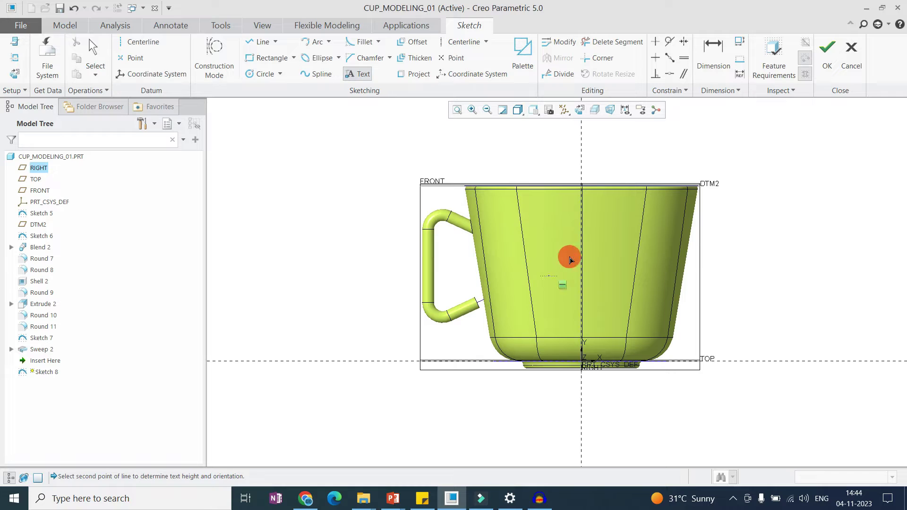
{"action": "left_click", "coordinate": [547, 246]}
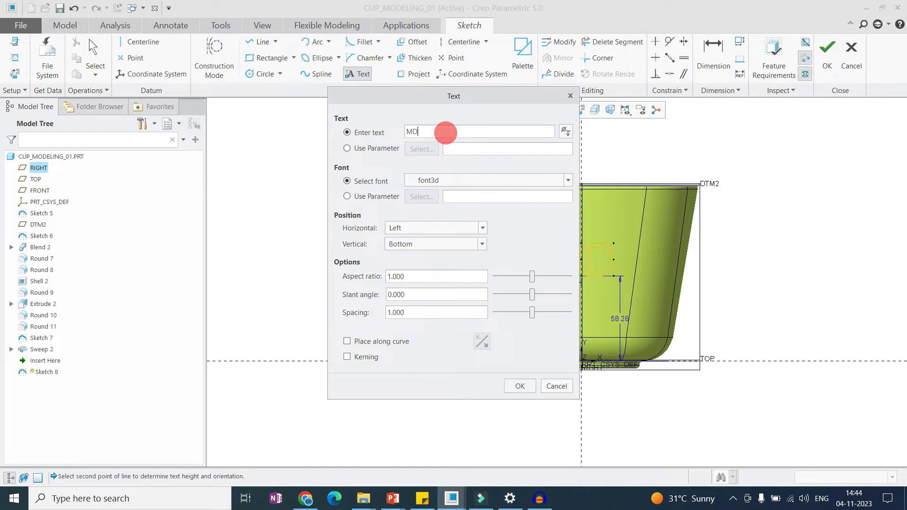
{"action": "left_click", "coordinate": [520, 386]}
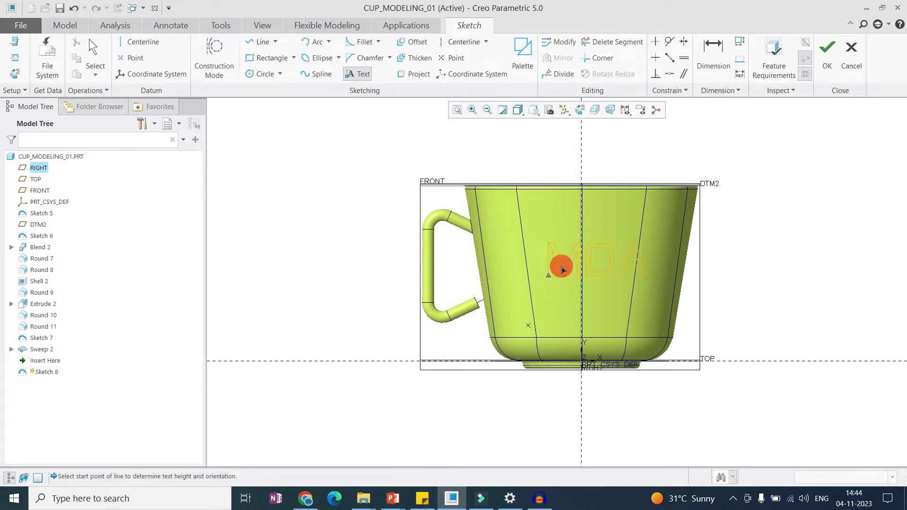
{"action": "middle_click", "coordinate": [607, 255]}
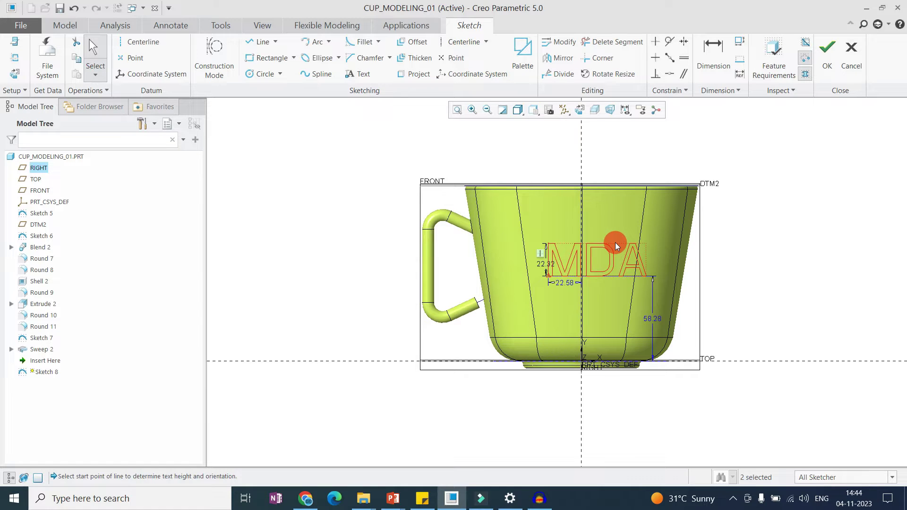
- Change the MDA text height to 15 and finish Sketch 8
{"action": "scroll", "coordinate": [623, 254], "scroll_direction": "down", "scroll_amount": 2}
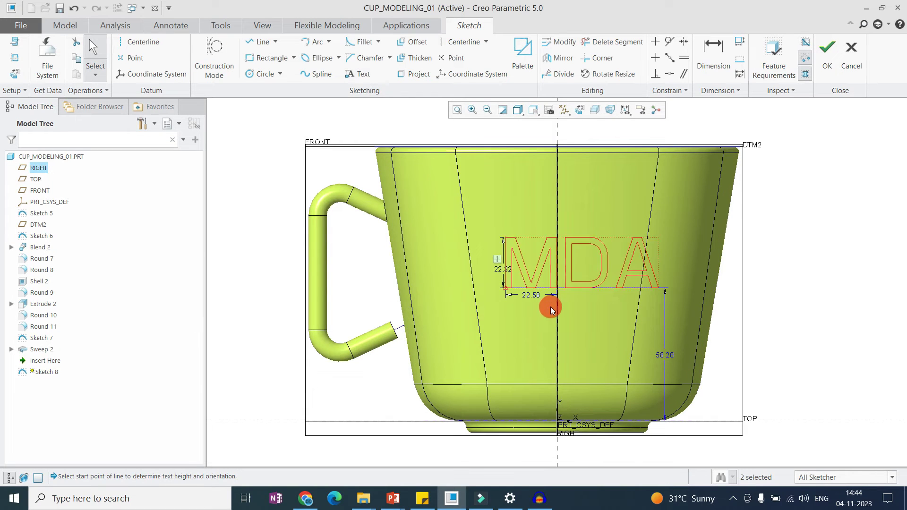
{"action": "double_click", "coordinate": [500, 268]}
{"action": "type", "text": "15"}
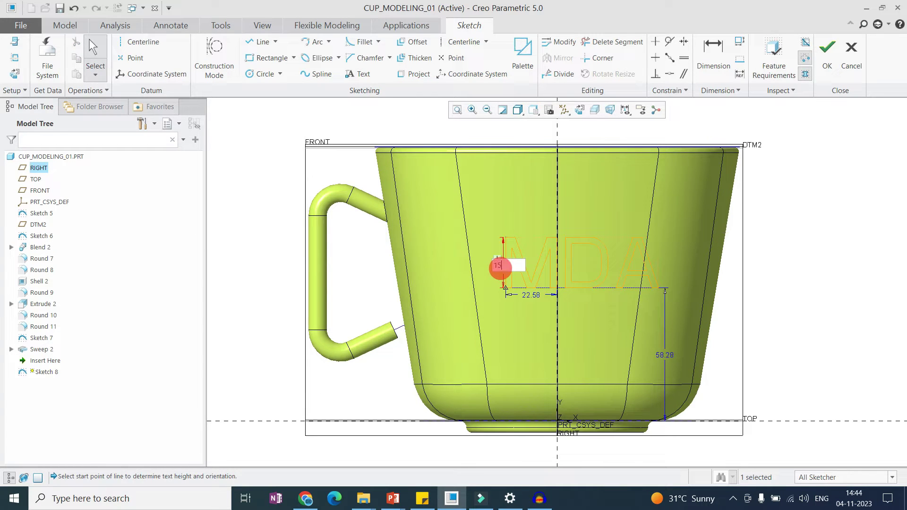
{"action": "key", "text": "Return"}
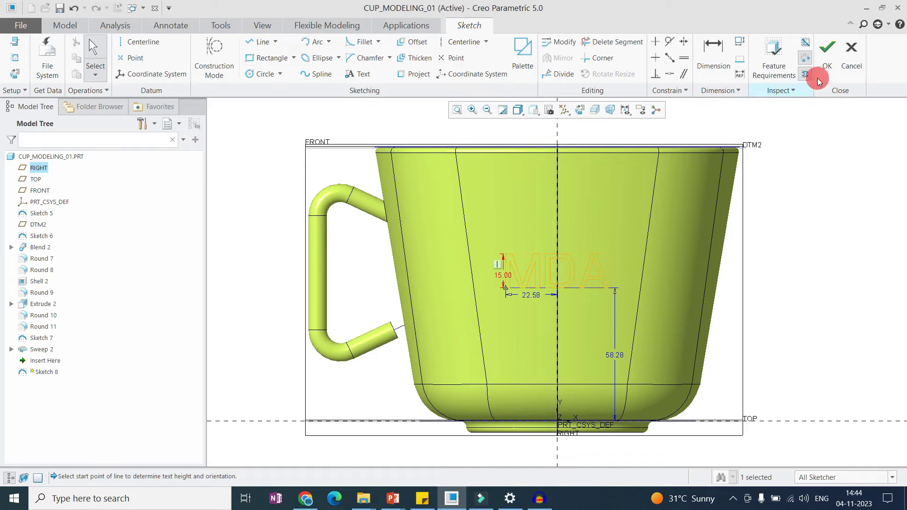
{"action": "left_click", "coordinate": [832, 60]}
{"action": "mouse_move", "coordinate": [497, 296]}
{"action": "middle_mouse_down"}
{"action": "mouse_move", "coordinate": [548, 296]}
{"action": "mouse_move", "coordinate": [552, 279]}
{"action": "middle_mouse_up"}
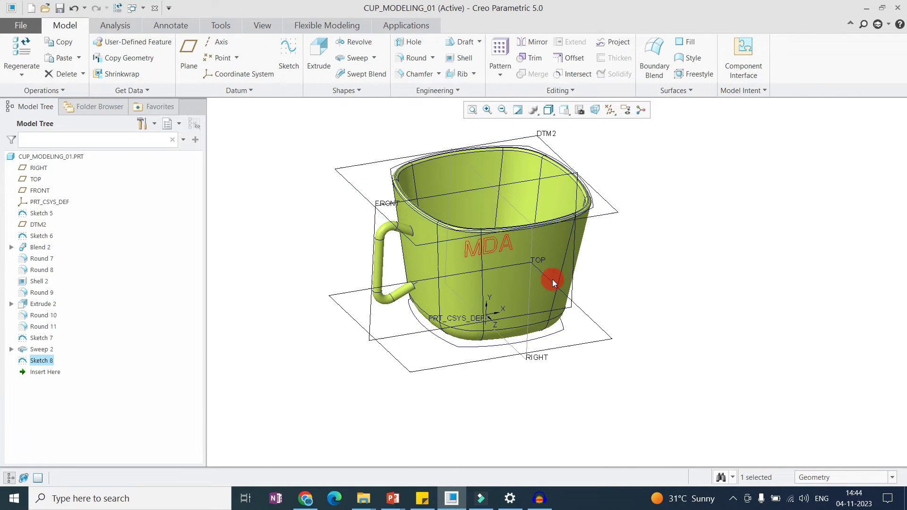
- Tilt the cup to a steeper angle and select its front side face
{"action": "left_click", "coordinate": [506, 225]}
{"action": "scroll", "coordinate": [507, 227], "scroll_direction": "down", "scroll_amount": 3}
{"action": "mouse_move", "coordinate": [512, 243]}
{"action": "middle_mouse_down"}
{"action": "mouse_move", "coordinate": [518, 257]}
{"action": "mouse_move", "coordinate": [483, 231]}
{"action": "middle_mouse_up"}
{"action": "scroll", "coordinate": [475, 208], "scroll_direction": "down", "scroll_amount": 1}
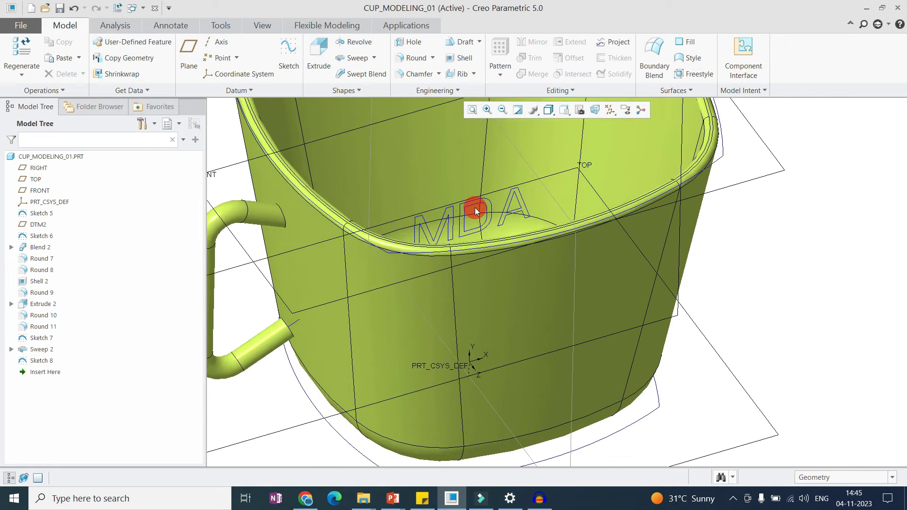
{"action": "scroll", "coordinate": [519, 232], "scroll_direction": "down", "scroll_amount": 2}
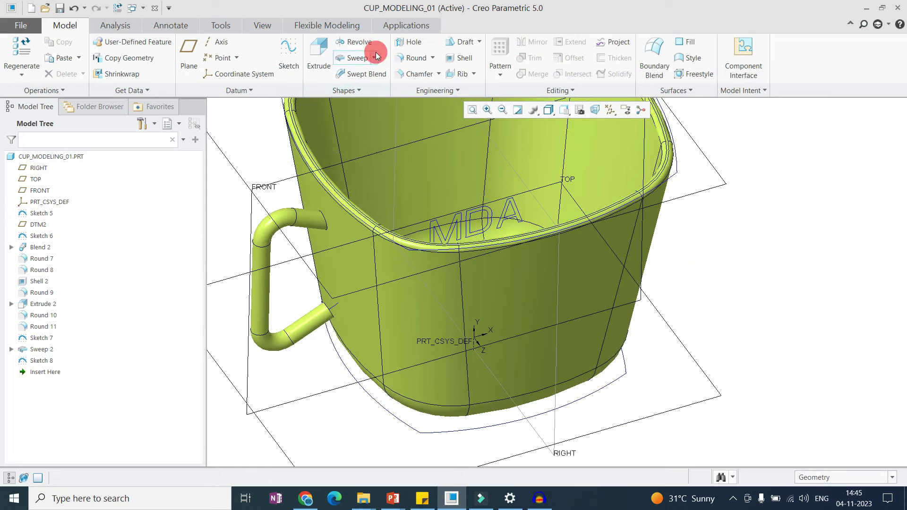
{"action": "scroll", "coordinate": [513, 314], "scroll_direction": "up", "scroll_amount": 2}
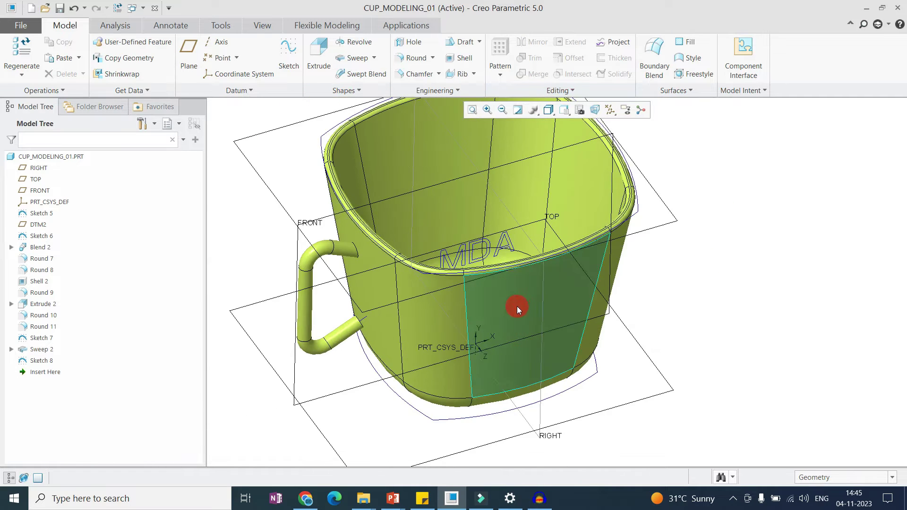
{"action": "left_click", "coordinate": [508, 323]}
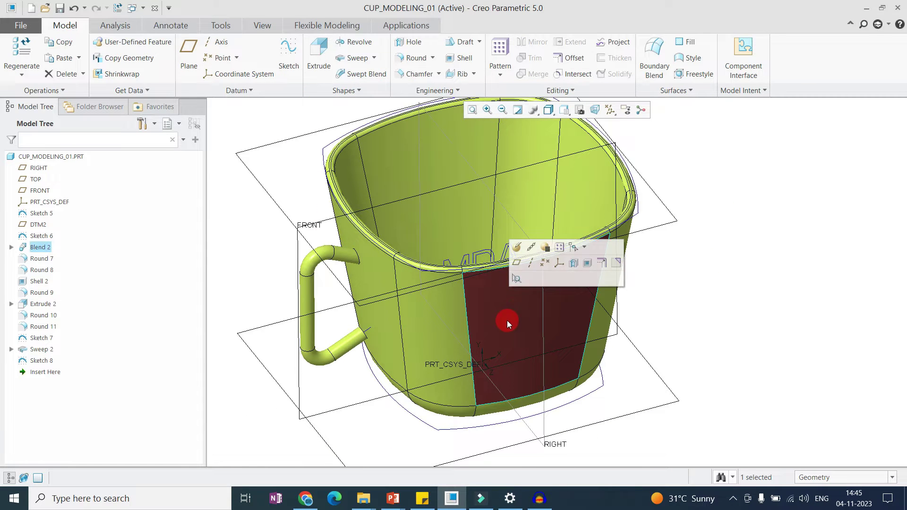
- Start a draft-type offset and set the cup's front side face as its surface
{"action": "left_click", "coordinate": [572, 58]}
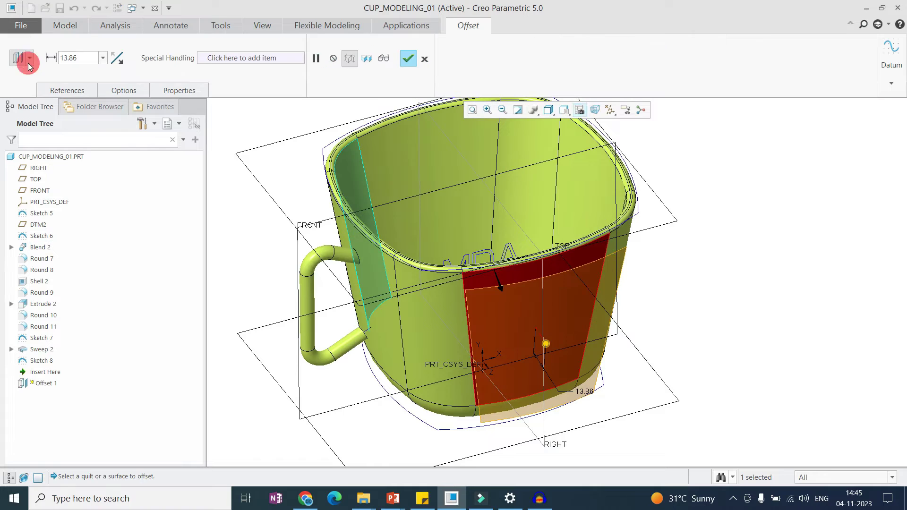
{"action": "left_click", "coordinate": [29, 62]}
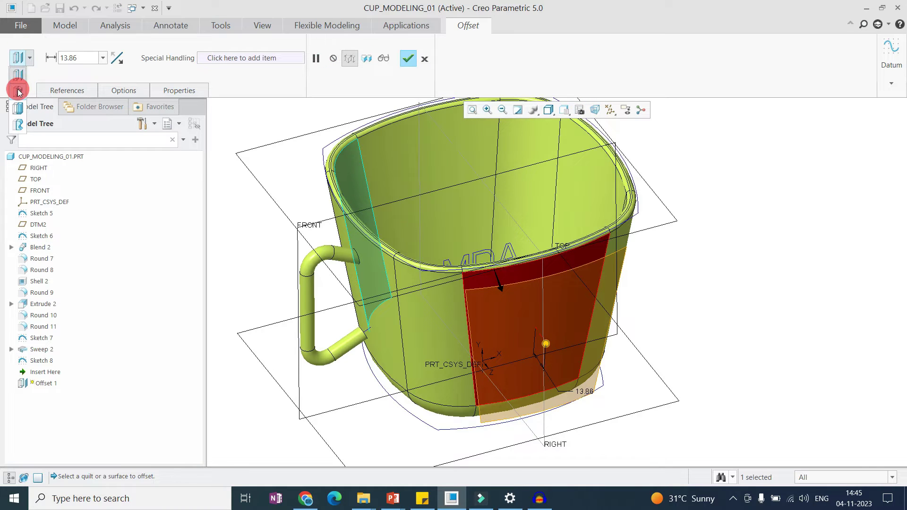
{"action": "left_click", "coordinate": [19, 89]}
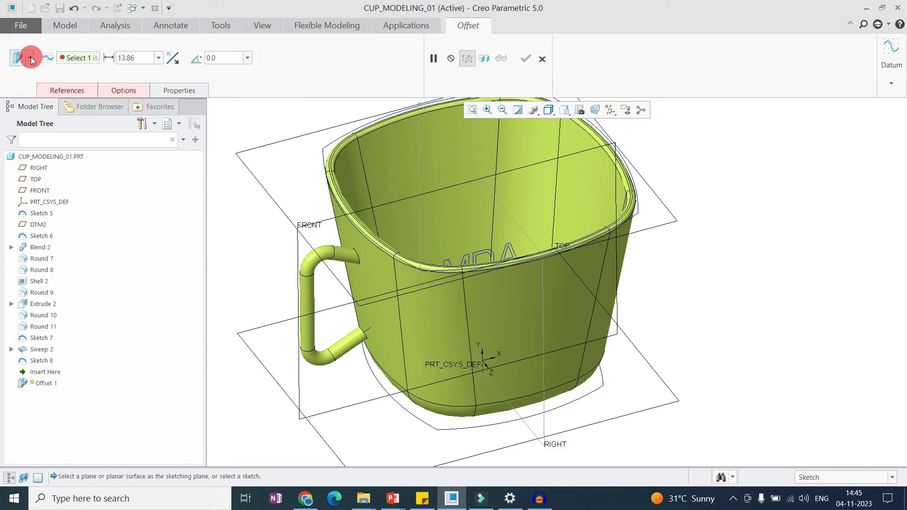
{"action": "left_click", "coordinate": [72, 90]}
{"action": "left_click", "coordinate": [125, 172]}
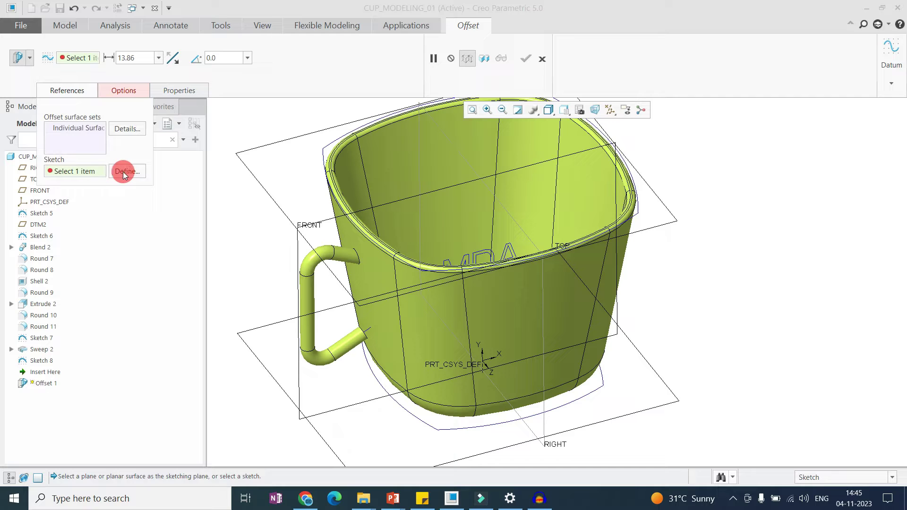
{"action": "left_click", "coordinate": [41, 130]}
{"action": "left_click", "coordinate": [528, 282]}
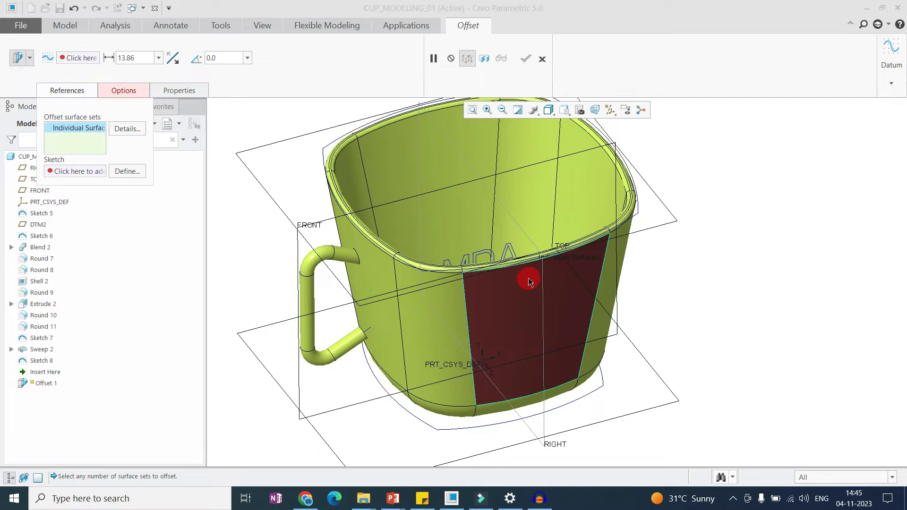
- Define the offset sketch on the FRONT plane, viewed face-on in wireframe
{"action": "left_click", "coordinate": [84, 174]}
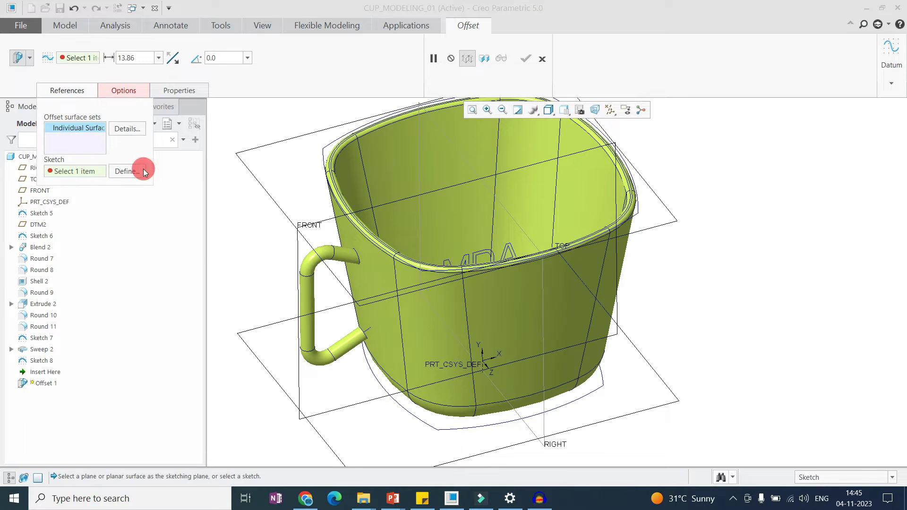
{"action": "left_click", "coordinate": [128, 172]}
{"action": "middle_click_drag", "start_coordinate": [506, 340], "coordinate": [490, 273]}
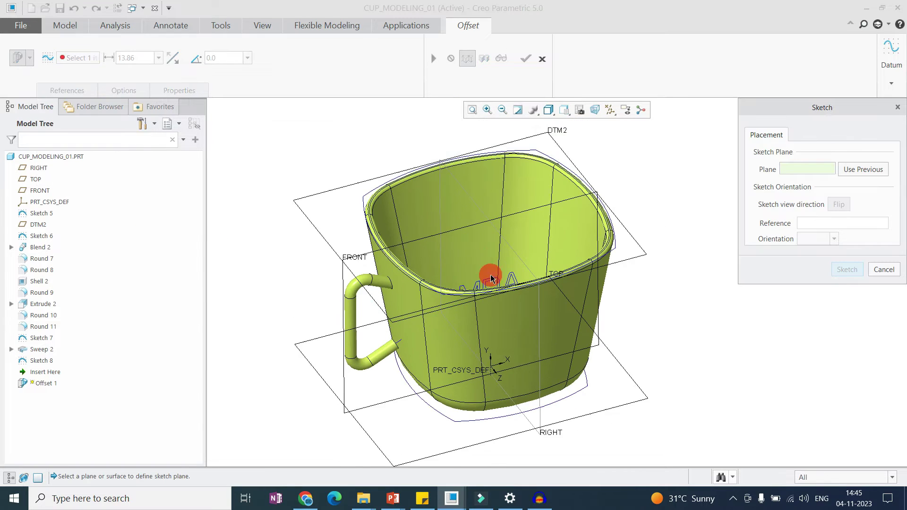
{"action": "left_click", "coordinate": [363, 259]}
{"action": "middle_click", "coordinate": [676, 246]}
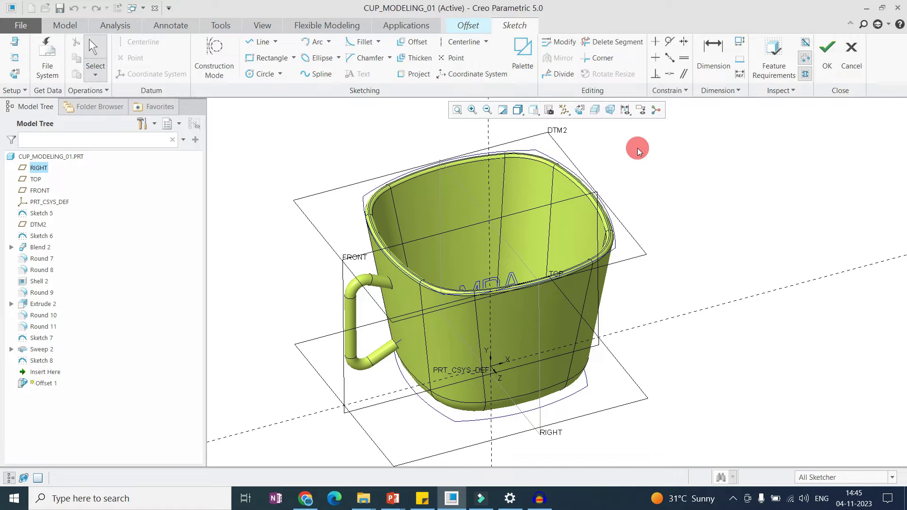
{"action": "left_click", "coordinate": [584, 112]}
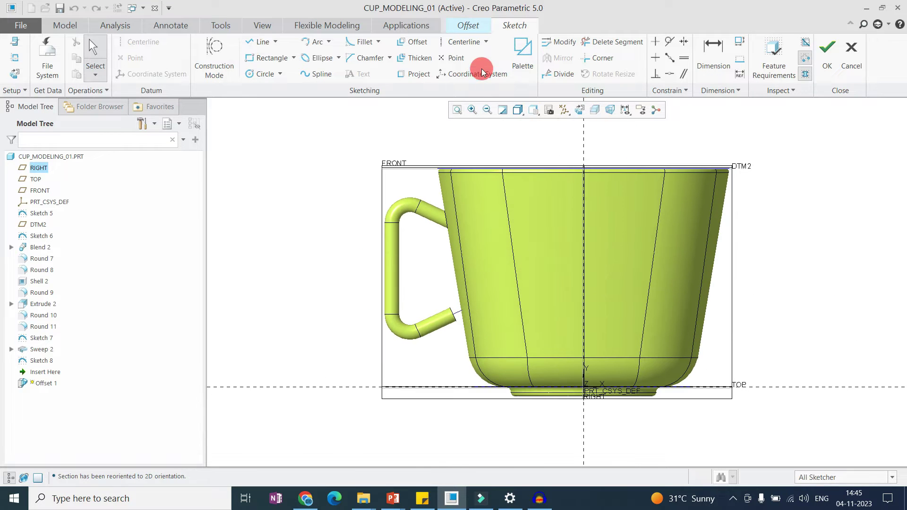
{"action": "left_click", "coordinate": [518, 110]}
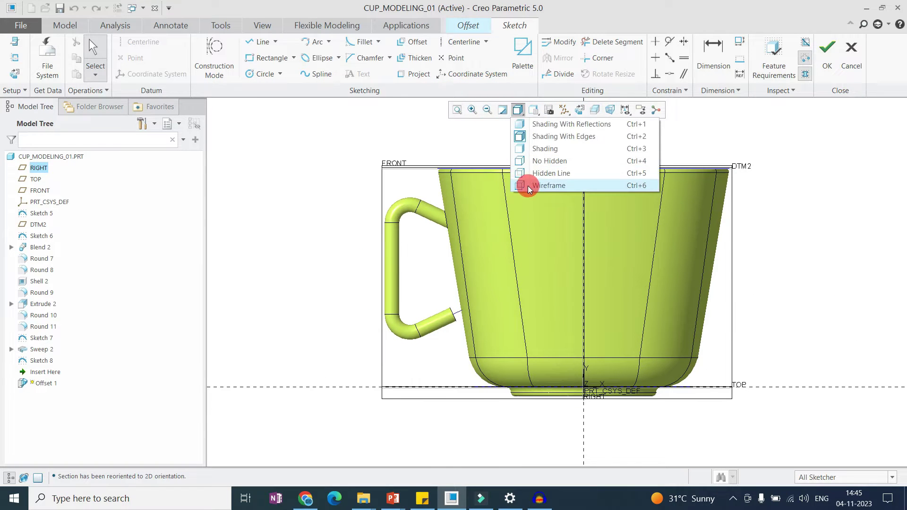
{"action": "left_click", "coordinate": [535, 187]}
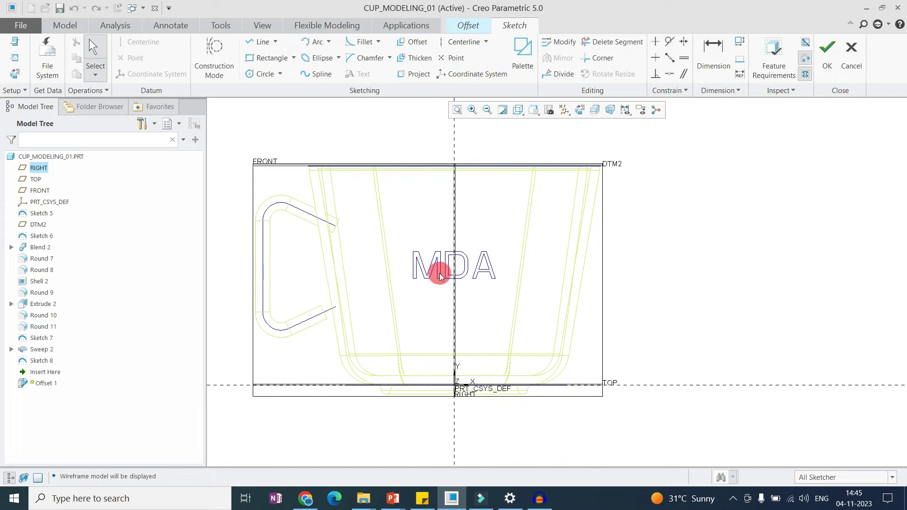
- Project the M and D outlines plus both A loops into the sketch
{"action": "left_click", "coordinate": [419, 74]}
{"action": "left_click", "coordinate": [845, 58]}
{"action": "scroll", "coordinate": [401, 258], "scroll_direction": "up", "scroll_amount": 3}
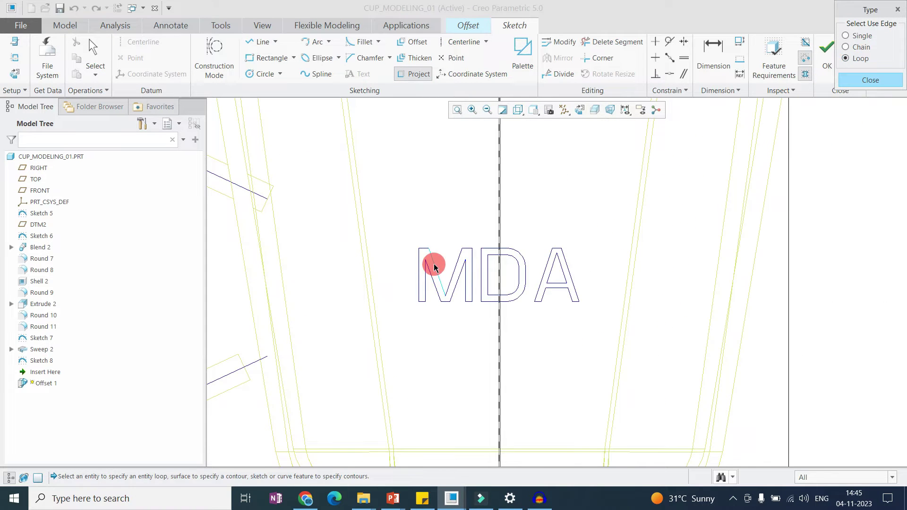
{"action": "left_click", "coordinate": [434, 267]}
{"action": "left_click", "coordinate": [489, 258]}
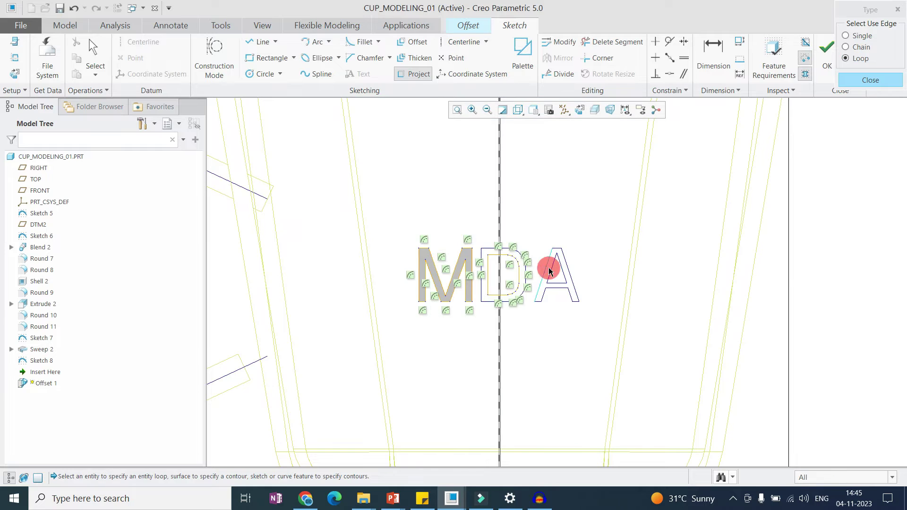
{"action": "scroll", "coordinate": [497, 247], "scroll_direction": "up", "scroll_amount": 3}
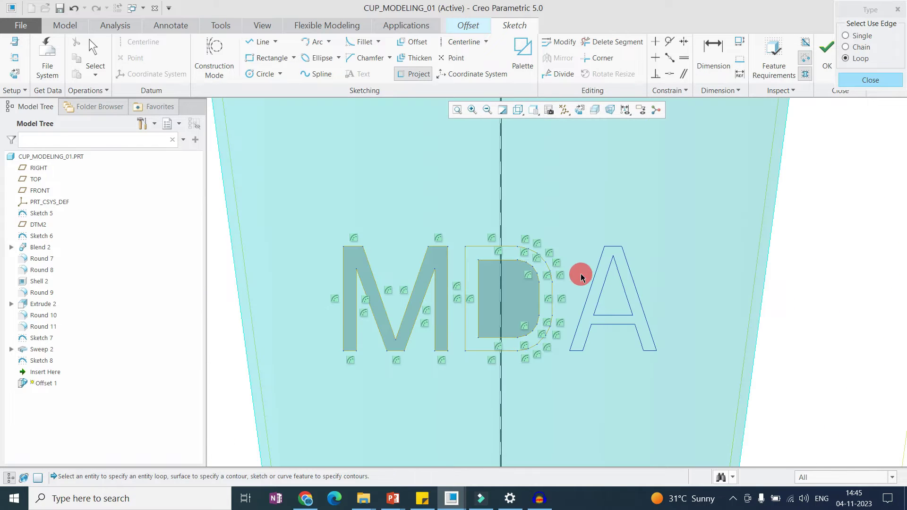
{"action": "left_click", "coordinate": [591, 284]}
{"action": "left_click", "coordinate": [602, 289]}
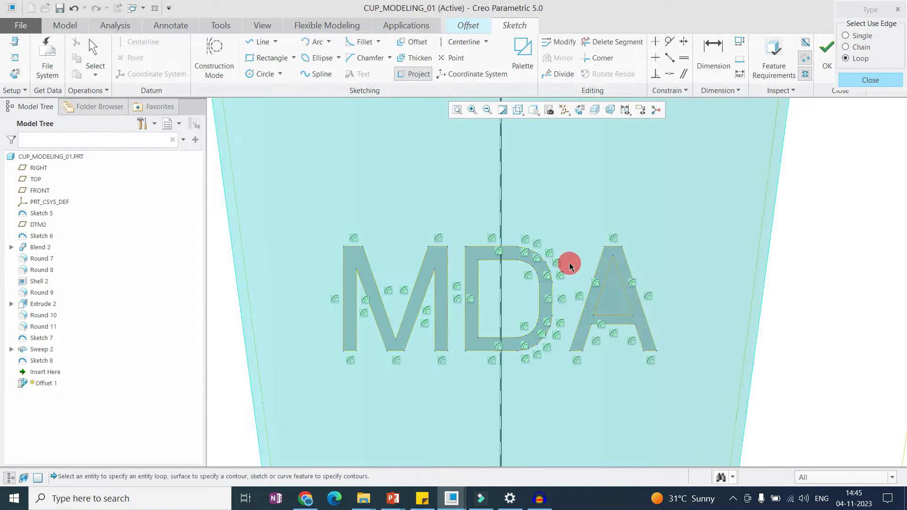
{"action": "middle_click", "coordinate": [564, 267]}
{"action": "scroll", "coordinate": [440, 292], "scroll_direction": "down", "scroll_amount": 3}
{"action": "scroll", "coordinate": [441, 296], "scroll_direction": "down", "scroll_amount": 1}
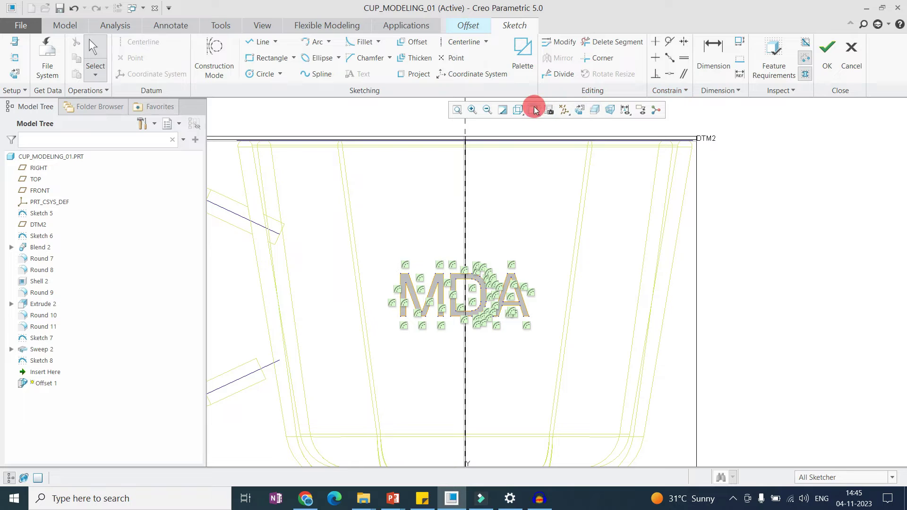
- Return the model to shaded with edges and finish the MDA letter sketch
{"action": "left_click", "coordinate": [516, 110]}
{"action": "left_click", "coordinate": [543, 136]}
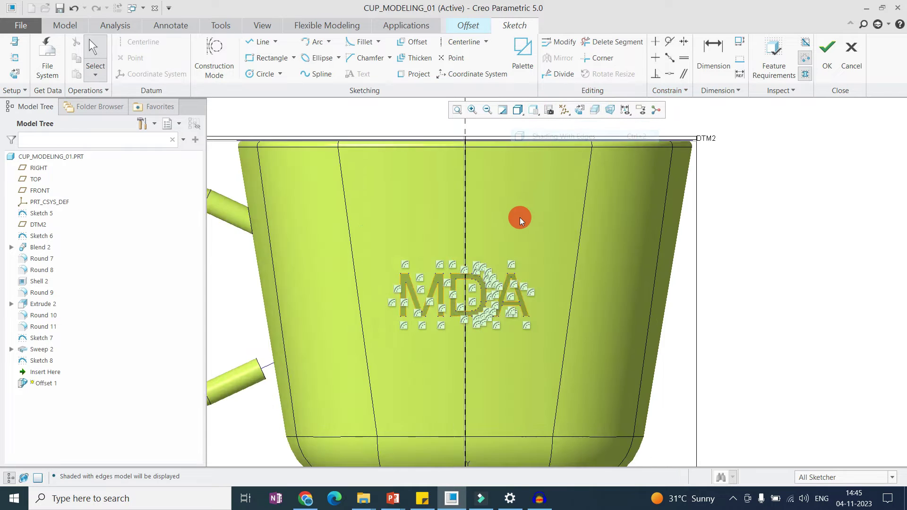
{"action": "scroll", "coordinate": [519, 217], "scroll_direction": "down", "scroll_amount": 1}
{"action": "left_click", "coordinate": [827, 62]}
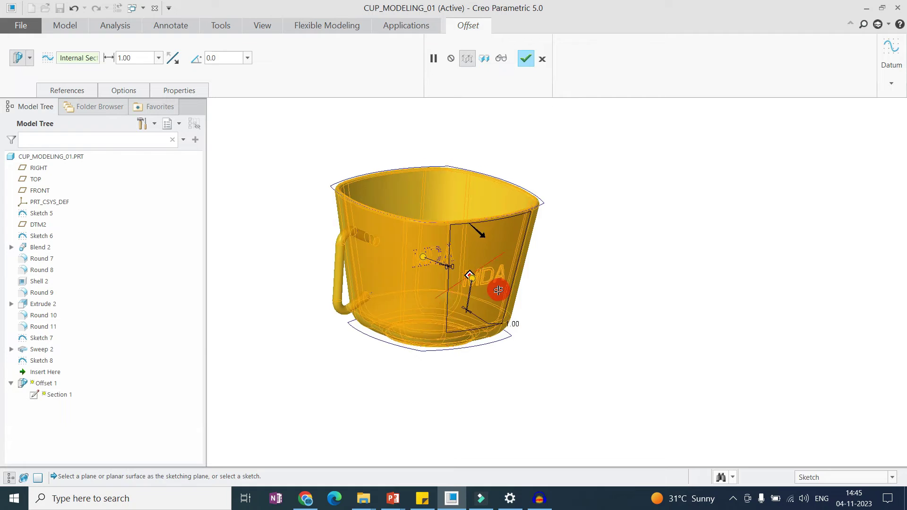
- Finish the offset so MDA stands raised 1.00, then orbit to view it
{"action": "scroll", "coordinate": [496, 288], "scroll_direction": "up", "scroll_amount": 4}
{"action": "middle_click", "coordinate": [469, 273]}
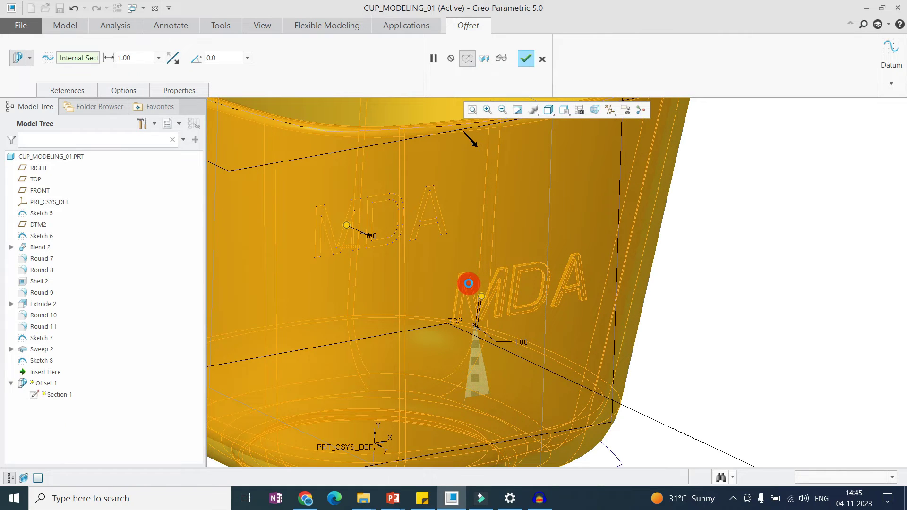
{"action": "scroll", "coordinate": [497, 271], "scroll_direction": "up", "scroll_amount": 3}
{"action": "middle_click_drag", "start_coordinate": [496, 240], "coordinate": [498, 291]}
{"action": "scroll", "coordinate": [506, 295], "scroll_direction": "down", "scroll_amount": 4}
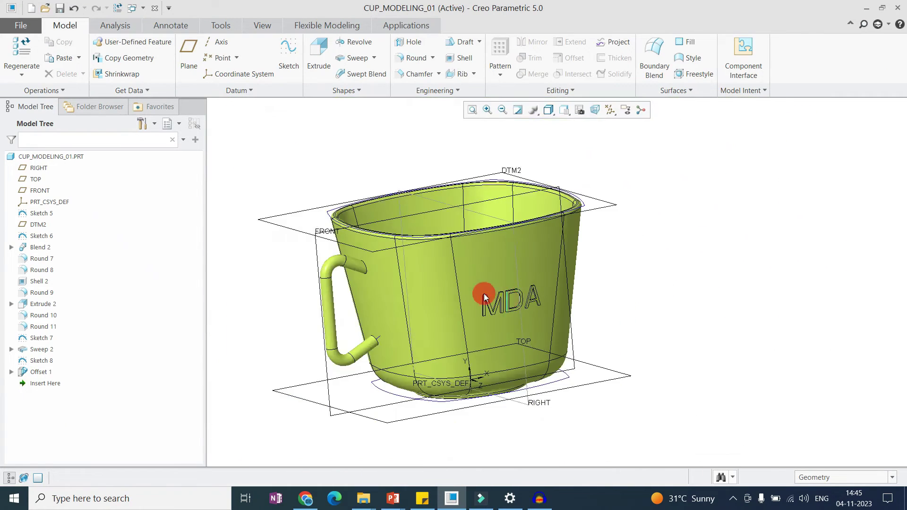
{"action": "scroll", "coordinate": [484, 293], "scroll_direction": "up", "scroll_amount": 4}
{"action": "scroll", "coordinate": [557, 274], "scroll_direction": "up", "scroll_amount": 5}
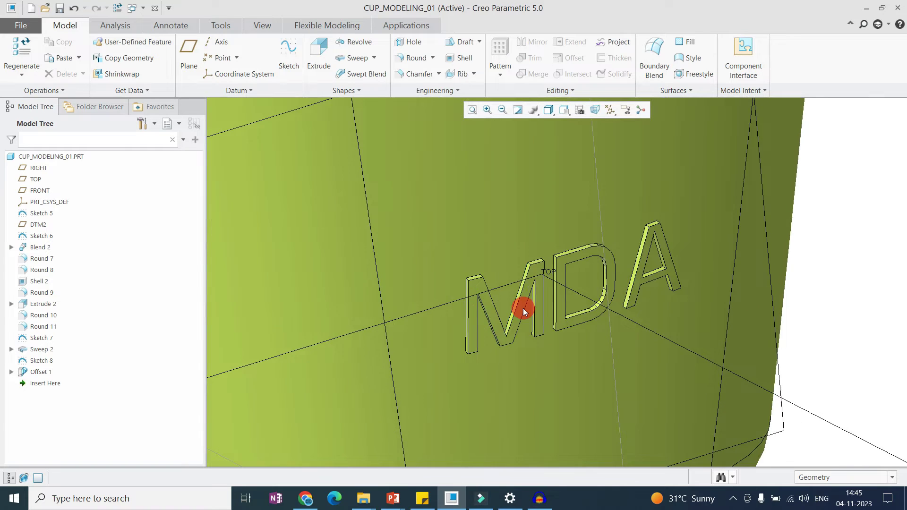
{"action": "scroll", "coordinate": [532, 302], "scroll_direction": "down", "scroll_amount": 3}
- Select Offset 1 and reopen it with Edit Definition
{"action": "left_click", "coordinate": [519, 332]}
{"action": "scroll", "coordinate": [500, 331], "scroll_direction": "down", "scroll_amount": 2}
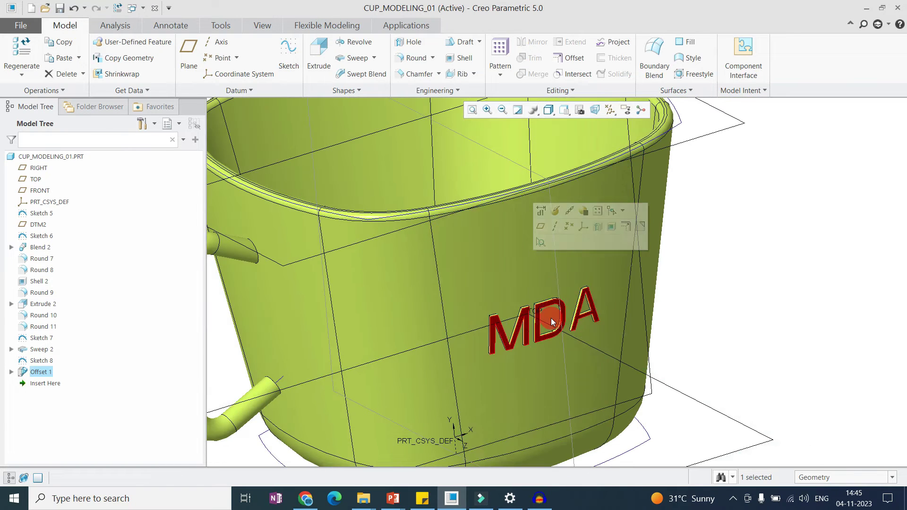
{"action": "scroll", "coordinate": [517, 307], "scroll_direction": "up", "scroll_amount": 5}
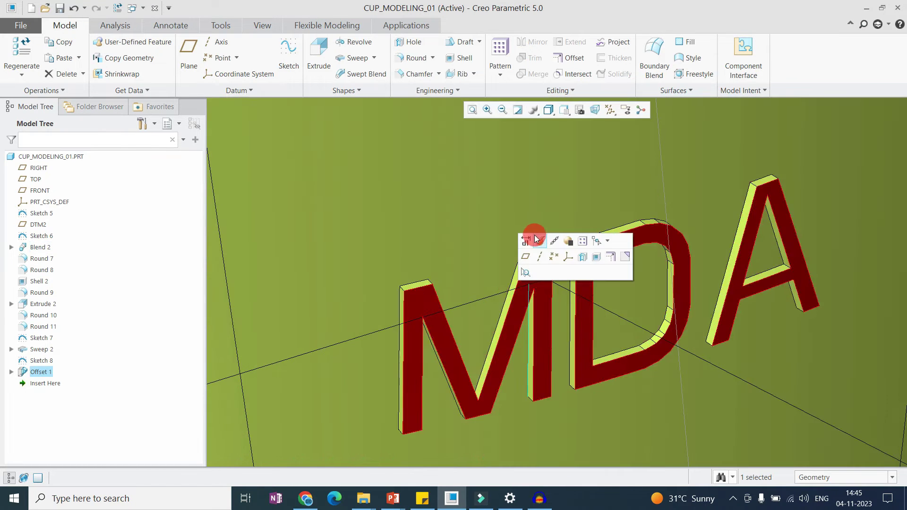
{"action": "left_click", "coordinate": [537, 240]}
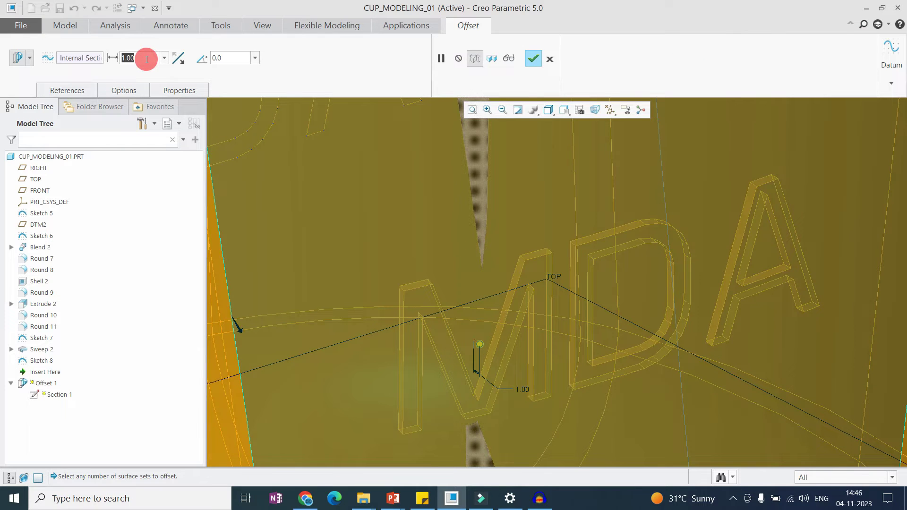
- Change the lettering offset to 1.5 and finish redefining Offset 1
{"action": "type", "text": "1.5"}
{"action": "left_click", "coordinate": [544, 200]}
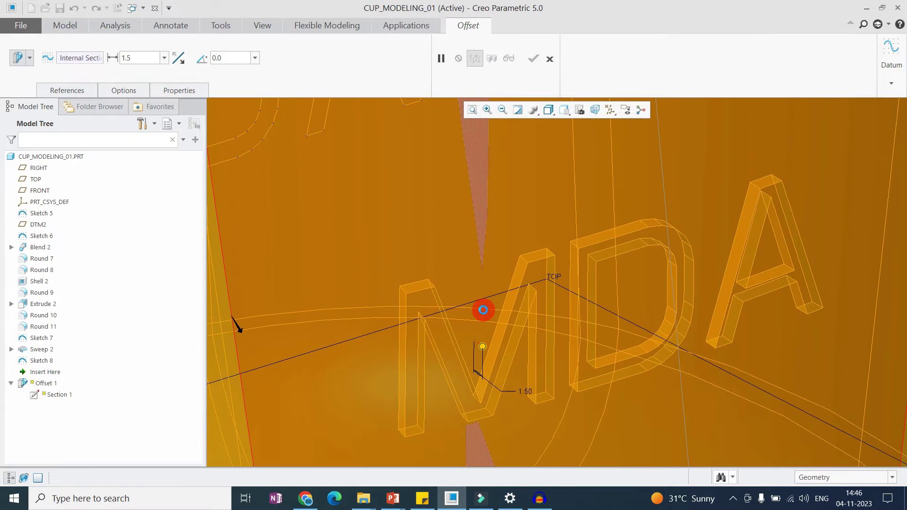
{"action": "scroll", "coordinate": [483, 310], "scroll_direction": "up", "scroll_amount": 4}
{"action": "middle_click", "coordinate": [484, 296]}
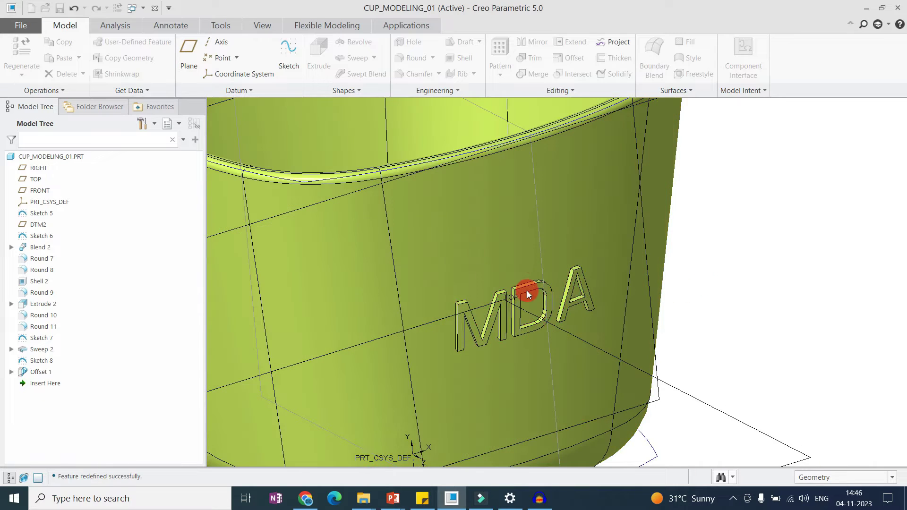
- Orbit around the cup to inspect the thicker MDA lettering
{"action": "scroll", "coordinate": [528, 293], "scroll_direction": "up", "scroll_amount": 4}
{"action": "middle_click_drag", "start_coordinate": [591, 296], "coordinate": [540, 284]}
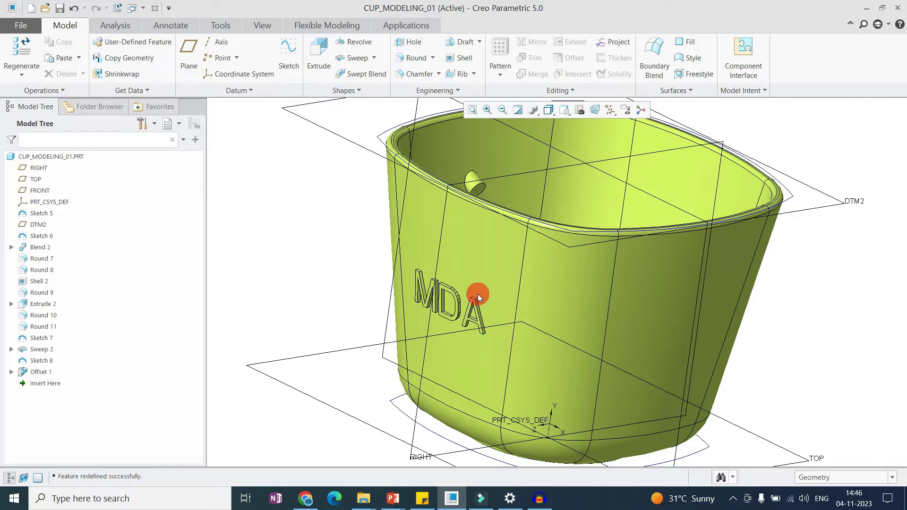
{"action": "scroll", "coordinate": [446, 307], "scroll_direction": "down", "scroll_amount": 2}
{"action": "scroll", "coordinate": [460, 299], "scroll_direction": "up", "scroll_amount": 3}
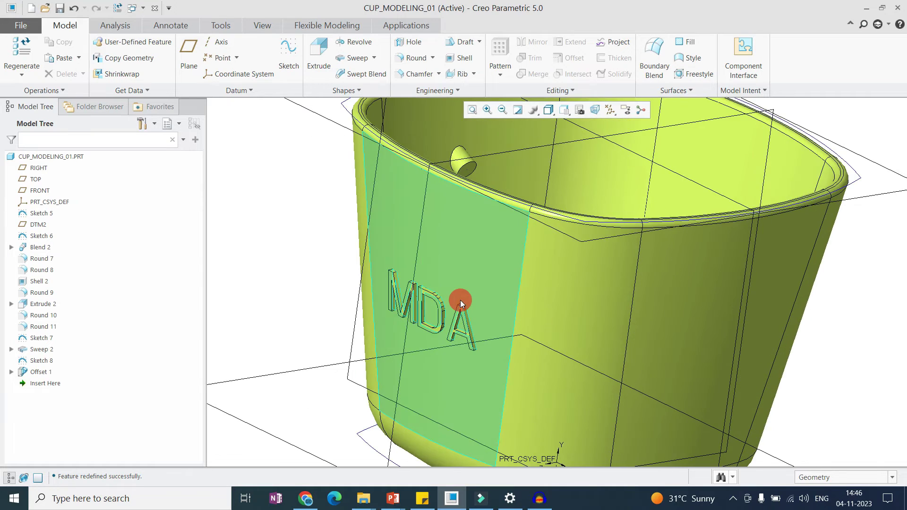
{"action": "scroll", "coordinate": [460, 300], "scroll_direction": "down", "scroll_amount": 3}
{"action": "scroll", "coordinate": [443, 310], "scroll_direction": "up", "scroll_amount": 3}
{"action": "mouse_move", "coordinate": [441, 302]}
{"action": "middle_mouse_down"}
{"action": "mouse_move", "coordinate": [451, 285]}
{"action": "mouse_move", "coordinate": [433, 307]}
{"action": "middle_mouse_up"}
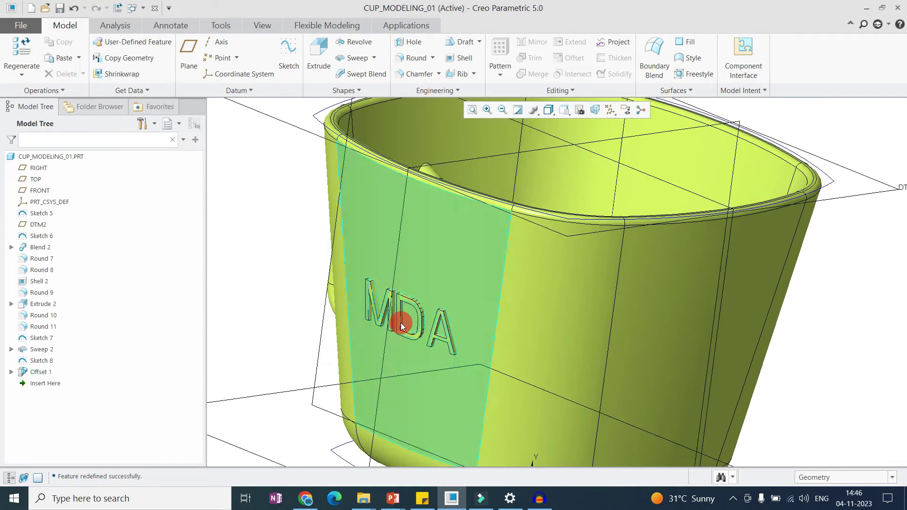
{"action": "scroll", "coordinate": [401, 323], "scroll_direction": "down", "scroll_amount": 3}
{"action": "middle_click_drag", "start_coordinate": [498, 302], "coordinate": [480, 307]}
- Start an Expand Feature offset from the cup's MDA side face
{"action": "left_click", "coordinate": [552, 359]}
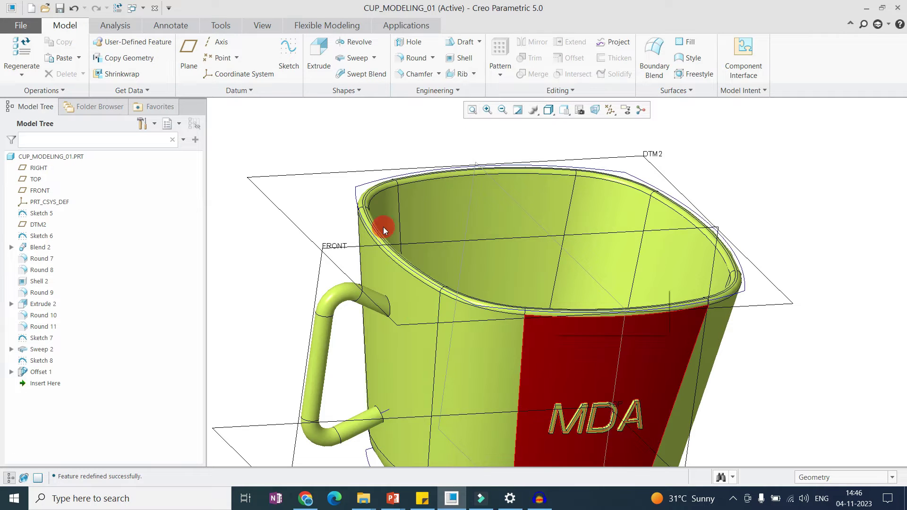
{"action": "left_click", "coordinate": [562, 61]}
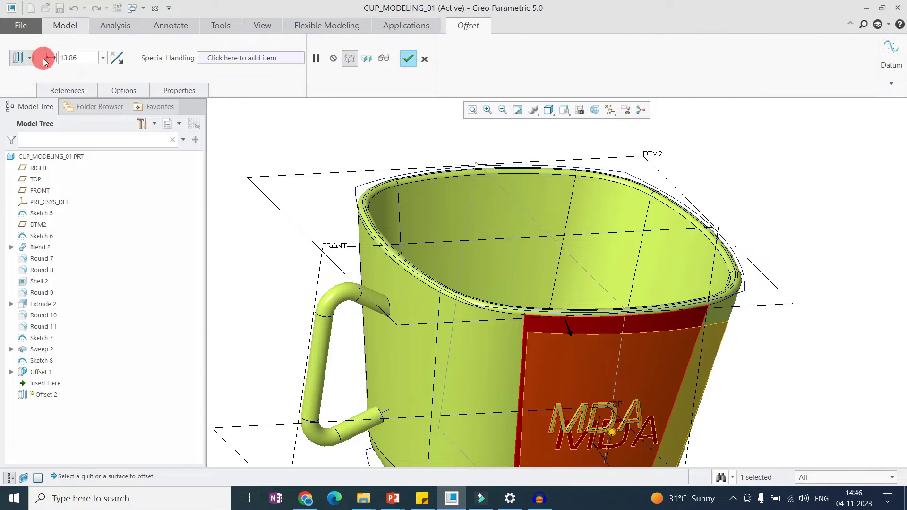
{"action": "left_click", "coordinate": [33, 58]}
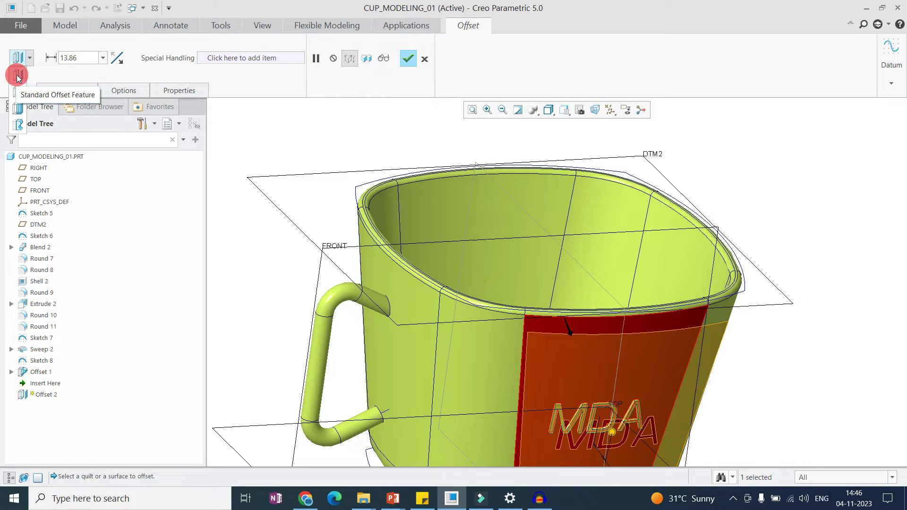
{"action": "left_click", "coordinate": [19, 111]}
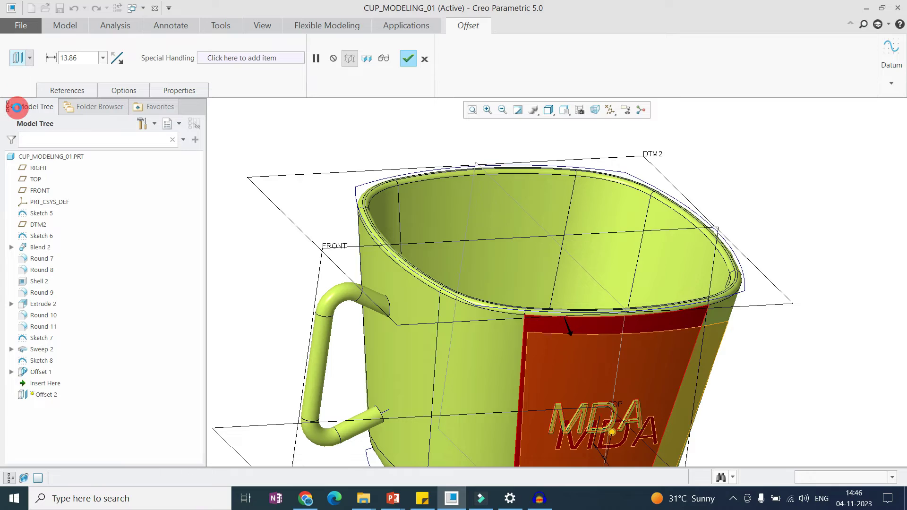
- Offset the inner cylinder's end face by 13.86 into the cup as Offset 2
{"action": "middle_click_drag", "start_coordinate": [439, 320], "coordinate": [410, 284]}
{"action": "scroll", "coordinate": [411, 283], "scroll_direction": "up", "scroll_amount": 3}
{"action": "scroll", "coordinate": [503, 360], "scroll_direction": "down", "scroll_amount": 2}
{"action": "scroll", "coordinate": [492, 346], "scroll_direction": "down", "scroll_amount": 3}
{"action": "mouse_move", "coordinate": [493, 339]}
{"action": "middle_mouse_down"}
{"action": "mouse_move", "coordinate": [481, 339]}
{"action": "mouse_move", "coordinate": [487, 352]}
{"action": "middle_mouse_up"}
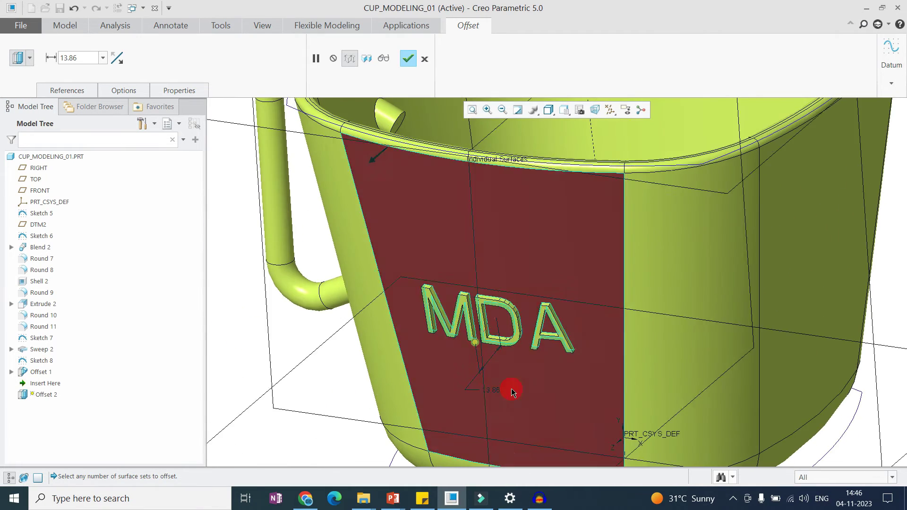
{"action": "scroll", "coordinate": [511, 388], "scroll_direction": "up", "scroll_amount": 2}
{"action": "scroll", "coordinate": [456, 243], "scroll_direction": "down", "scroll_amount": 5}
{"action": "scroll", "coordinate": [502, 350], "scroll_direction": "down", "scroll_amount": 1}
{"action": "left_click", "coordinate": [492, 359]}
{"action": "middle_click_drag", "start_coordinate": [456, 292], "coordinate": [463, 314]}
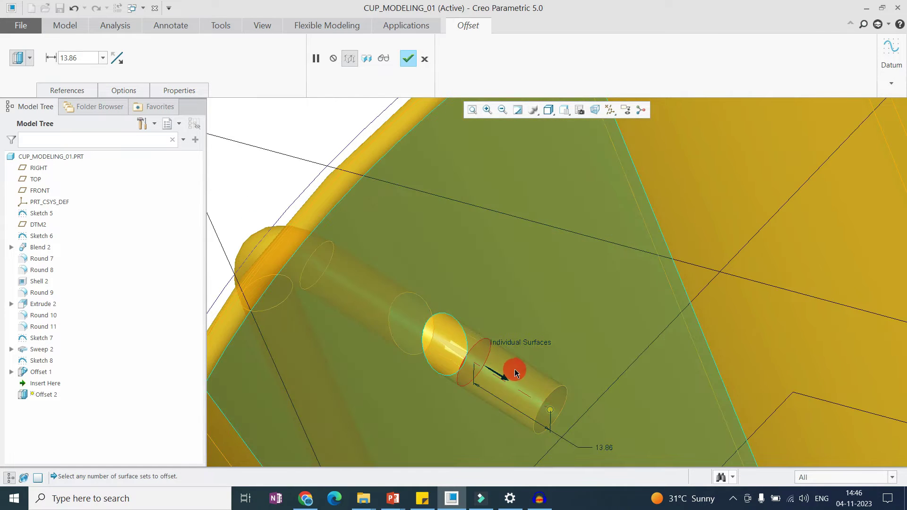
{"action": "middle_click_drag", "start_coordinate": [439, 320], "coordinate": [475, 347]}
{"action": "middle_click", "coordinate": [475, 346]}
{"action": "scroll", "coordinate": [476, 344], "scroll_direction": "down", "scroll_amount": 3}
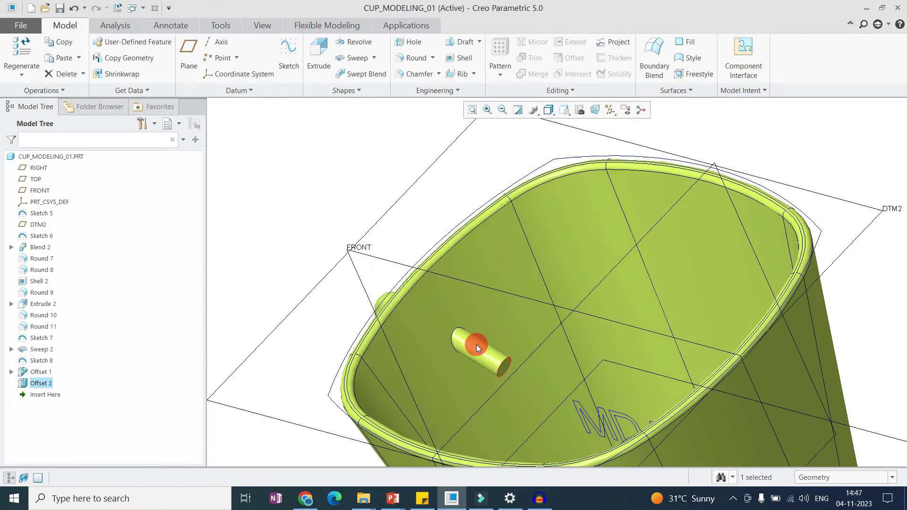
{"action": "scroll", "coordinate": [494, 369], "scroll_direction": "up", "scroll_amount": 3}
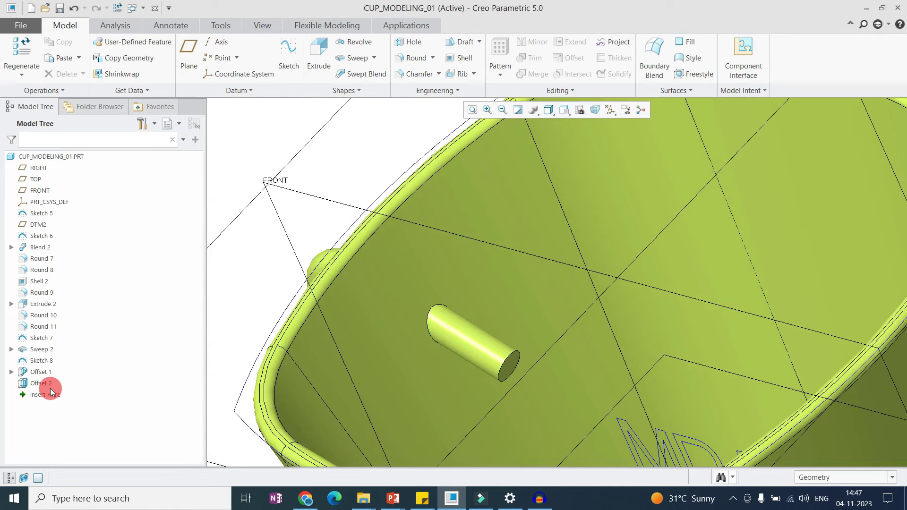
{"action": "left_click_drag", "start_coordinate": [49, 377], "coordinate": [47, 399]}
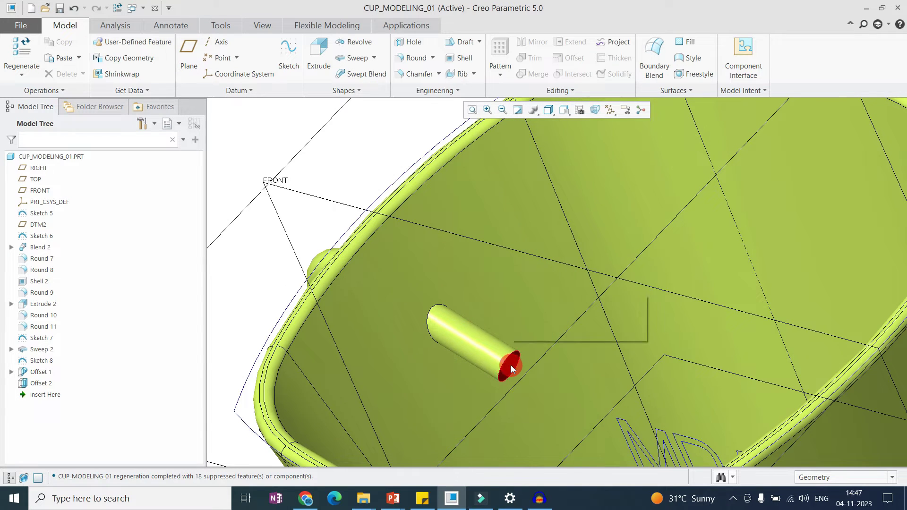
{"action": "left_click", "coordinate": [41, 383]}
{"action": "scroll", "coordinate": [471, 381], "scroll_direction": "down", "scroll_amount": 5}
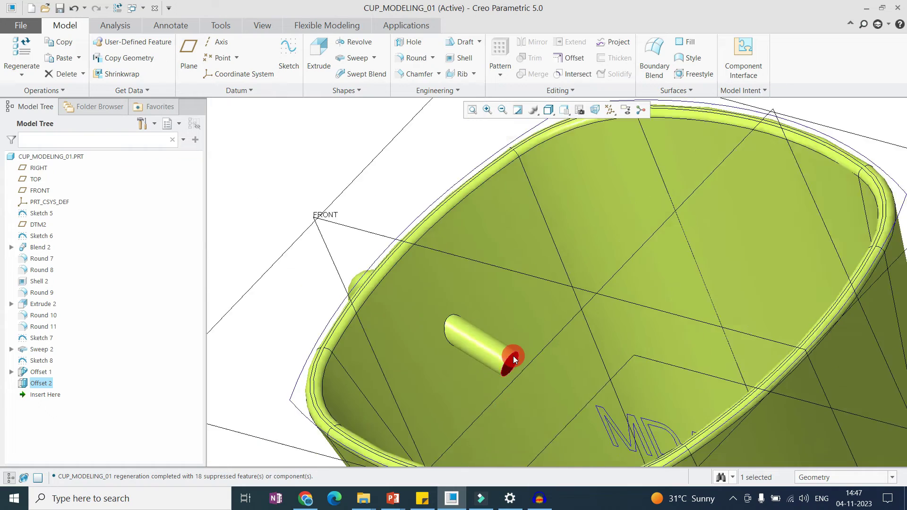
{"action": "middle_click_drag", "start_coordinate": [506, 370], "coordinate": [450, 360]}
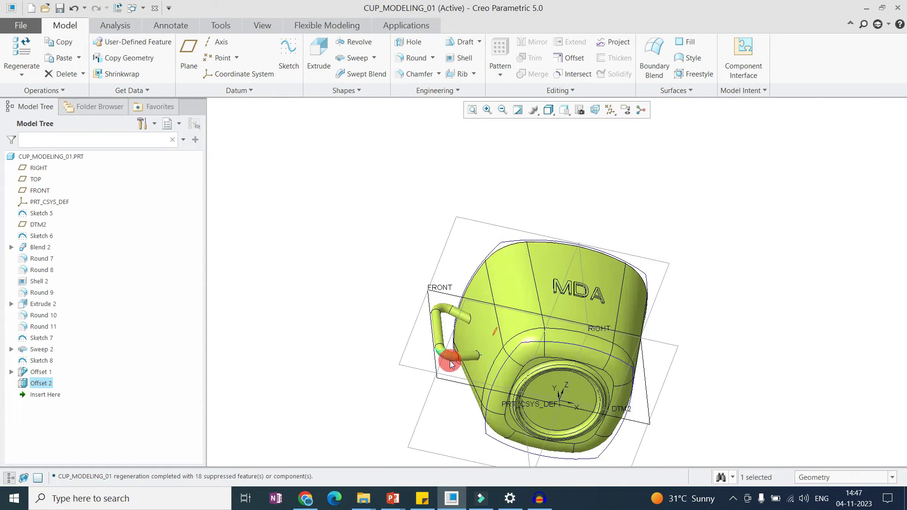
{"action": "scroll", "coordinate": [512, 372], "scroll_direction": "up", "scroll_amount": 6}
{"action": "middle_click_drag", "start_coordinate": [490, 402], "coordinate": [495, 425]}
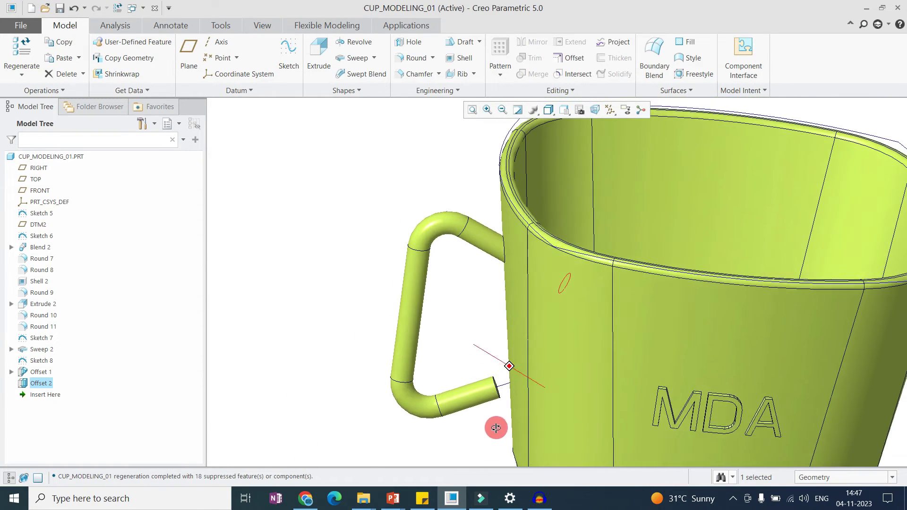
{"action": "scroll", "coordinate": [500, 385], "scroll_direction": "up", "scroll_amount": 8}
{"action": "left_click", "coordinate": [520, 376]}
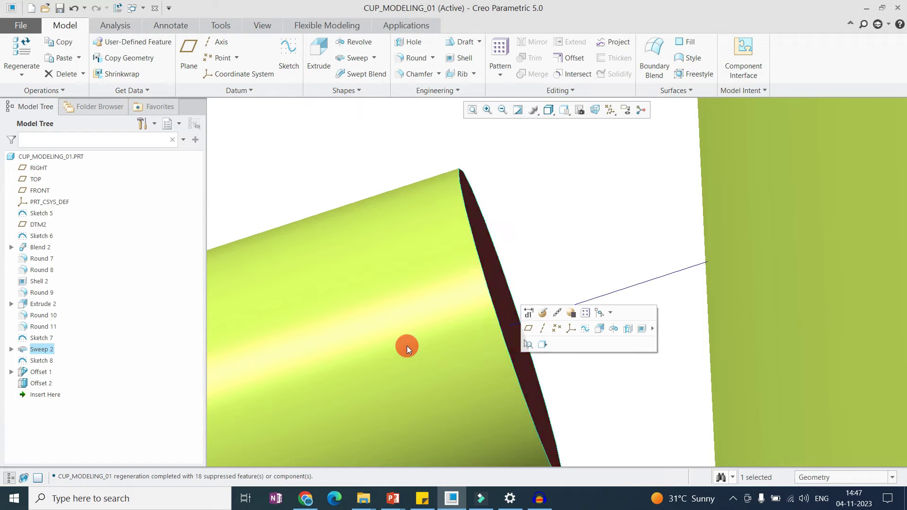
{"action": "scroll", "coordinate": [406, 345], "scroll_direction": "down", "scroll_amount": 2}
{"action": "scroll", "coordinate": [503, 302], "scroll_direction": "down", "scroll_amount": 7}
{"action": "mouse_move", "coordinate": [508, 307]}
{"action": "middle_mouse_down"}
{"action": "mouse_move", "coordinate": [527, 303]}
{"action": "mouse_move", "coordinate": [506, 313]}
{"action": "middle_mouse_up"}
{"action": "scroll", "coordinate": [526, 303], "scroll_direction": "down", "scroll_amount": 4}
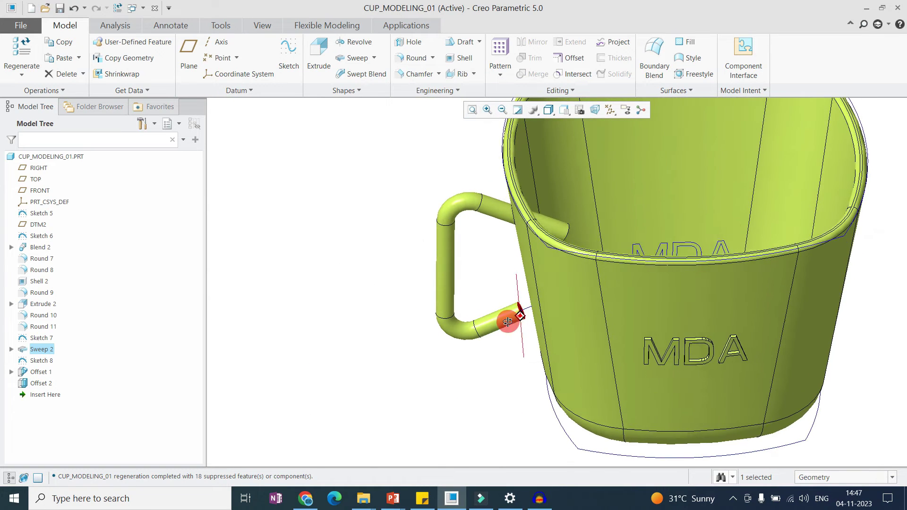
{"action": "left_click", "coordinate": [574, 58]}
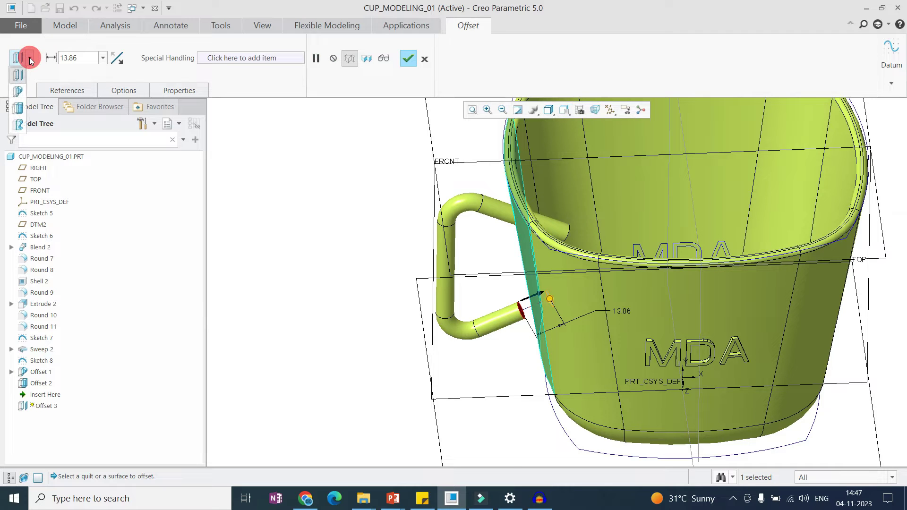
- Expand the handle's lower end 13.86 on individual surfaces as Offset 3
{"action": "left_click", "coordinate": [17, 112]}
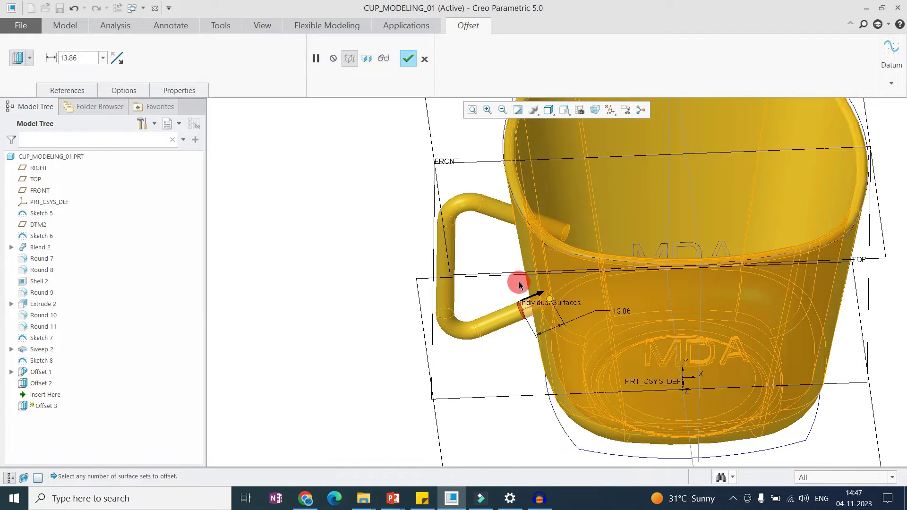
{"action": "scroll", "coordinate": [533, 290], "scroll_direction": "up", "scroll_amount": 4}
{"action": "middle_click_drag", "start_coordinate": [503, 301], "coordinate": [417, 276]}
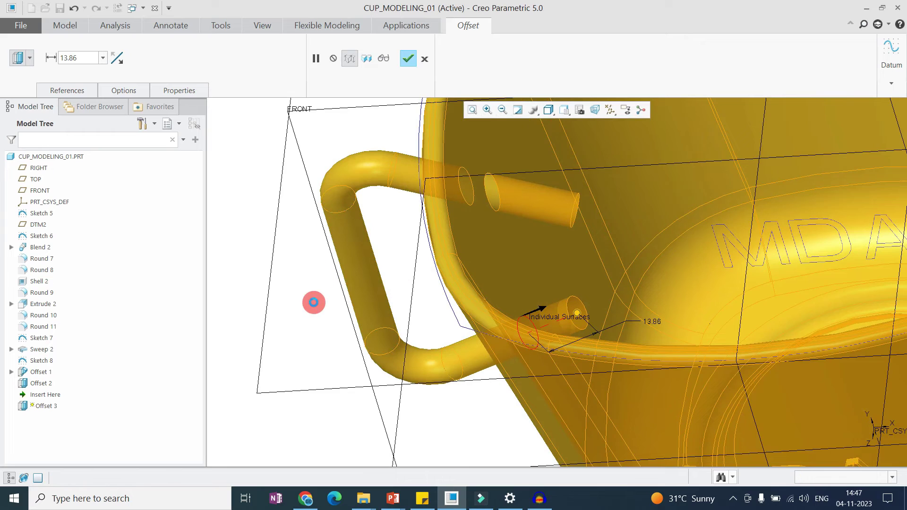
{"action": "middle_click", "coordinate": [313, 302]}
- Orbit to check the cup's outside and look down into it
{"action": "middle_click_drag", "start_coordinate": [324, 324], "coordinate": [480, 289]}
{"action": "scroll", "coordinate": [486, 285], "scroll_direction": "up", "scroll_amount": 5}
{"action": "scroll", "coordinate": [487, 298], "scroll_direction": "down", "scroll_amount": 6}
{"action": "middle_click_drag", "start_coordinate": [500, 271], "coordinate": [466, 310]}
{"action": "scroll", "coordinate": [476, 366], "scroll_direction": "down", "scroll_amount": 2}
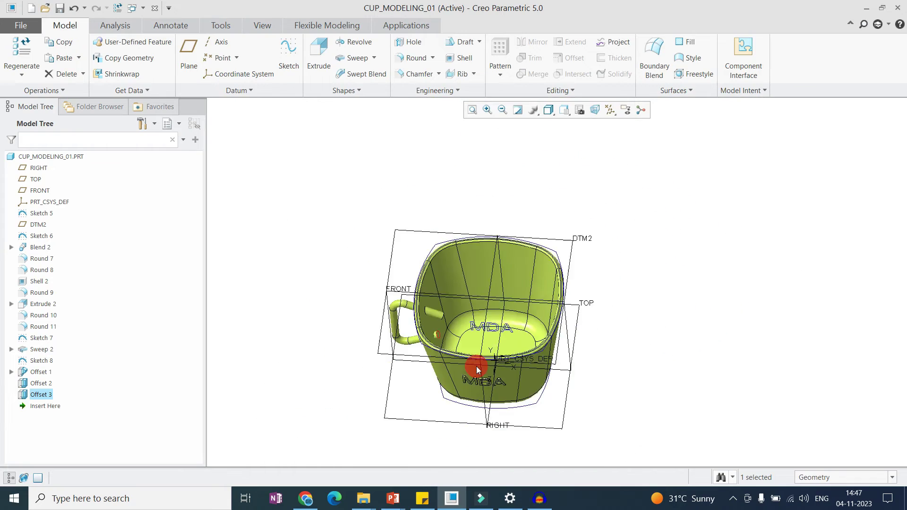
{"action": "scroll", "coordinate": [401, 297], "scroll_direction": "up", "scroll_amount": 8}
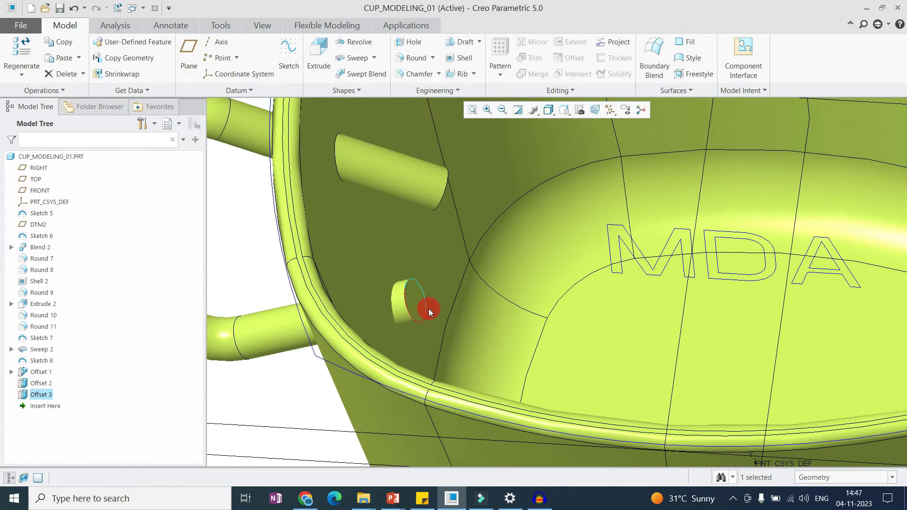
{"action": "scroll", "coordinate": [429, 307], "scroll_direction": "down", "scroll_amount": 5}
{"action": "middle_click_drag", "start_coordinate": [466, 314], "coordinate": [259, 353]}
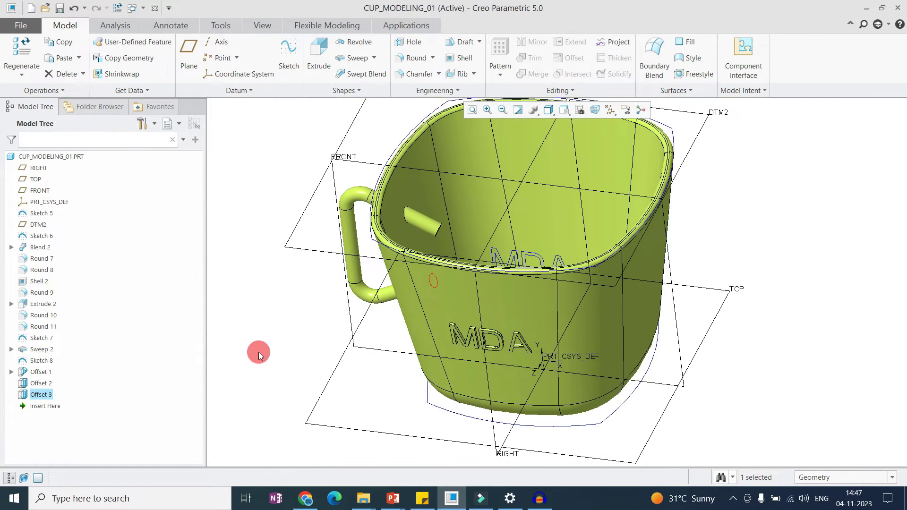
{"action": "left_click", "coordinate": [259, 352]}
{"action": "scroll", "coordinate": [484, 237], "scroll_direction": "up", "scroll_amount": 5}
{"action": "middle_click_drag", "start_coordinate": [473, 260], "coordinate": [489, 269]}
{"action": "scroll", "coordinate": [489, 268], "scroll_direction": "down", "scroll_amount": 2}
{"action": "scroll", "coordinate": [435, 293], "scroll_direction": "up", "scroll_amount": 2}
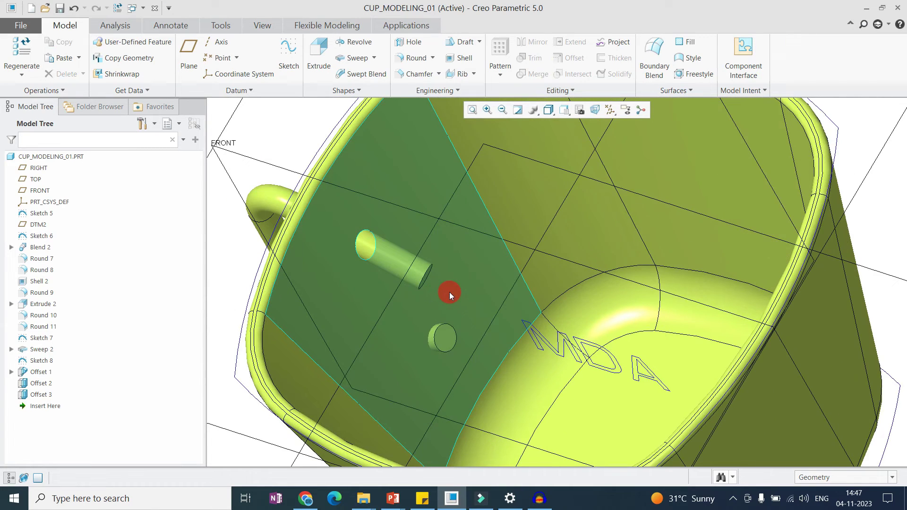
{"action": "left_click", "coordinate": [482, 336]}
{"action": "scroll", "coordinate": [482, 336], "scroll_direction": "down", "scroll_amount": 4}
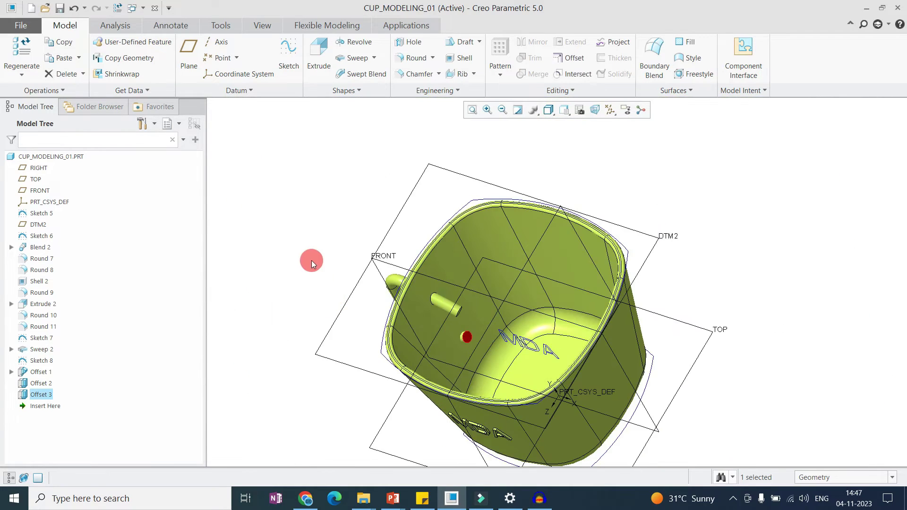
{"action": "left_click", "coordinate": [311, 259]}
{"action": "scroll", "coordinate": [412, 325], "scroll_direction": "up", "scroll_amount": 2}
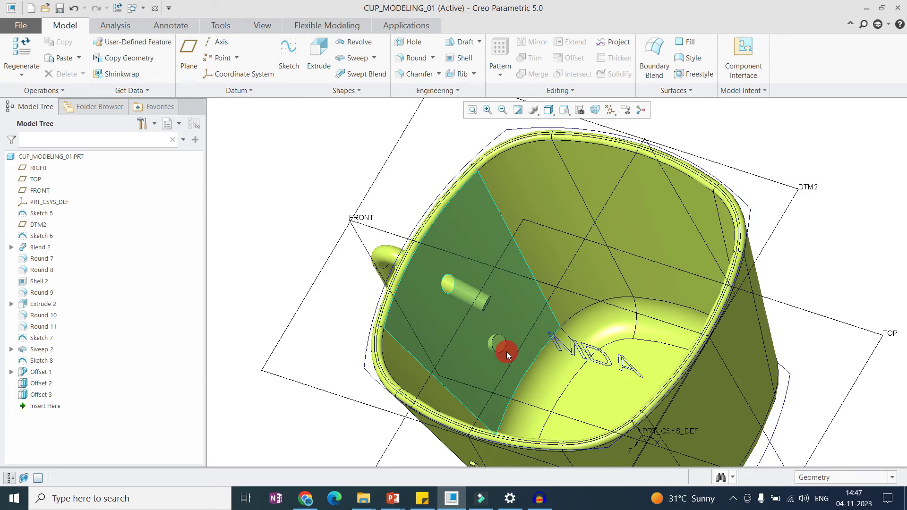
{"action": "scroll", "coordinate": [504, 350], "scroll_direction": "up", "scroll_amount": 2}
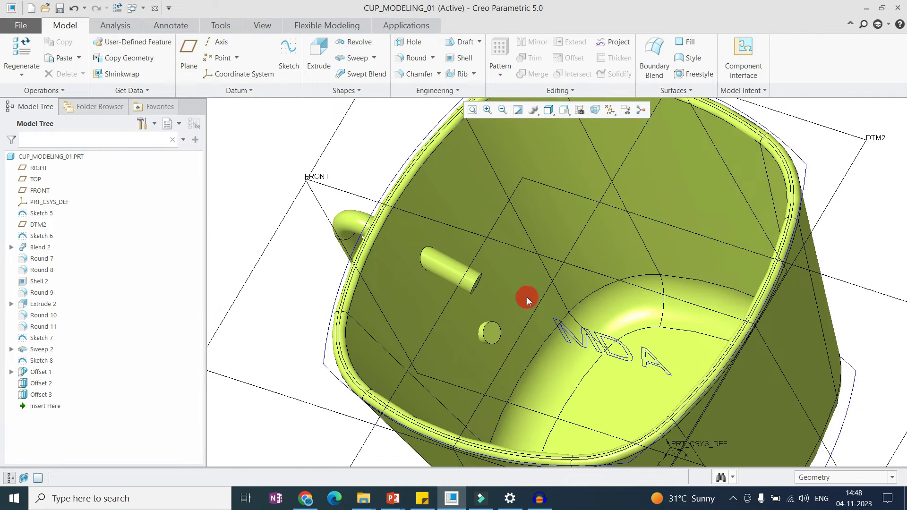
{"action": "scroll", "coordinate": [491, 333], "scroll_direction": "down", "scroll_amount": 5}
- Try selecting the stub end and inner wall faces, then orbit for a side view
{"action": "left_click", "coordinate": [486, 334]}
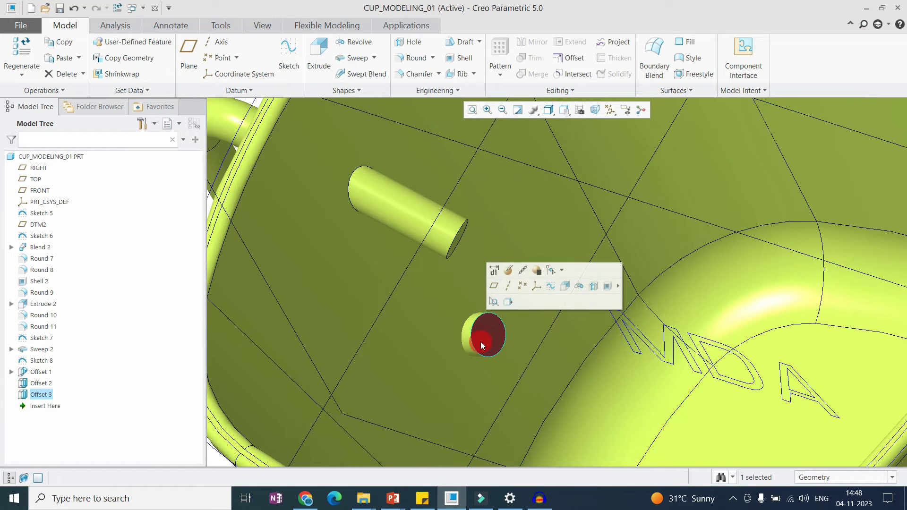
{"action": "left_click", "coordinate": [437, 332]}
{"action": "scroll", "coordinate": [441, 338], "scroll_direction": "up", "scroll_amount": 3}
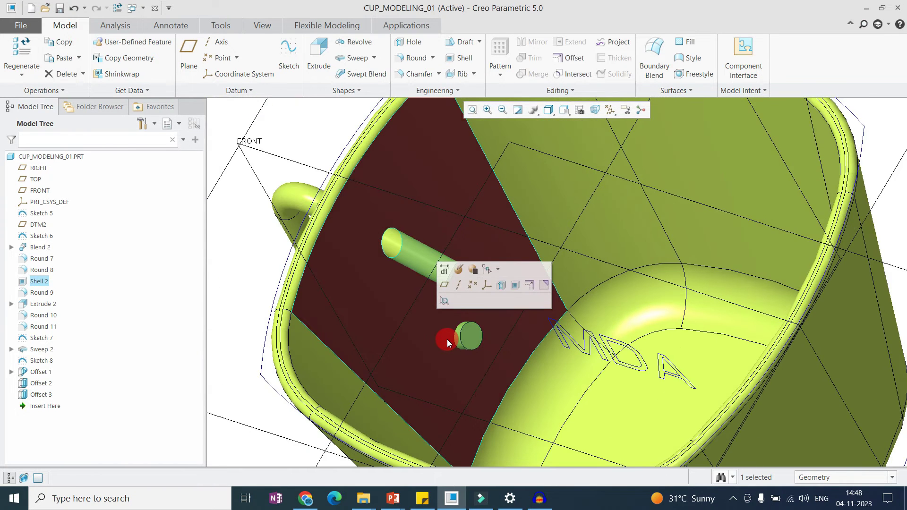
{"action": "scroll", "coordinate": [335, 322], "scroll_direction": "up", "scroll_amount": 3}
{"action": "left_click", "coordinate": [336, 322]}
{"action": "scroll", "coordinate": [461, 337], "scroll_direction": "down", "scroll_amount": 2}
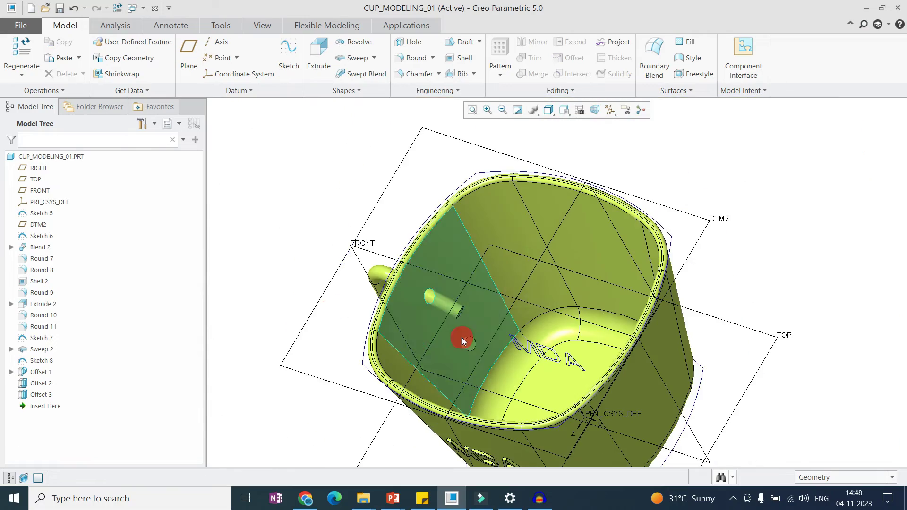
{"action": "scroll", "coordinate": [462, 336], "scroll_direction": "down", "scroll_amount": 2}
{"action": "middle_click_drag", "start_coordinate": [469, 334], "coordinate": [480, 318]}
{"action": "scroll", "coordinate": [464, 346], "scroll_direction": "down", "scroll_amount": 3}
{"action": "scroll", "coordinate": [449, 340], "scroll_direction": "up", "scroll_amount": 3}
{"action": "scroll", "coordinate": [477, 239], "scroll_direction": "down", "scroll_amount": 2}
{"action": "scroll", "coordinate": [477, 239], "scroll_direction": "up", "scroll_amount": 2}
{"action": "scroll", "coordinate": [440, 369], "scroll_direction": "up", "scroll_amount": 2}
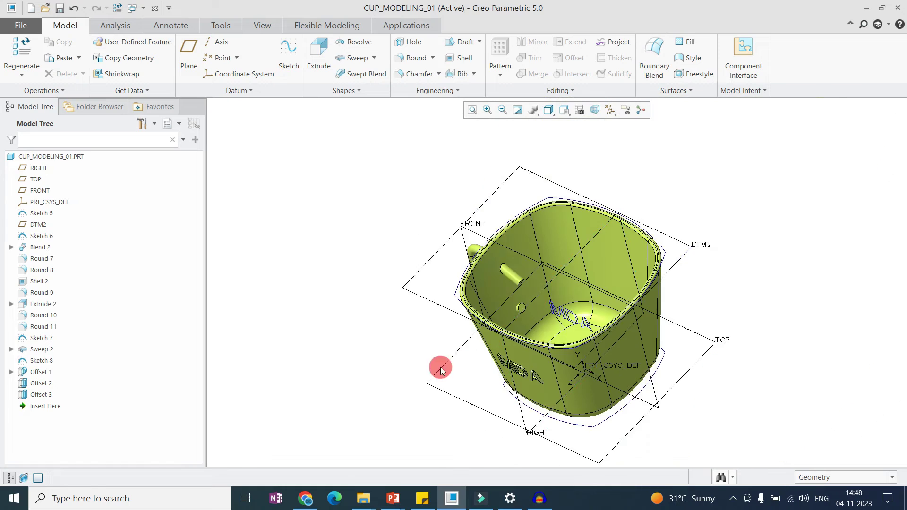
{"action": "scroll", "coordinate": [506, 308], "scroll_direction": "down", "scroll_amount": 2}
{"action": "scroll", "coordinate": [514, 315], "scroll_direction": "down", "scroll_amount": 2}
{"action": "scroll", "coordinate": [514, 315], "scroll_direction": "up", "scroll_amount": 3}
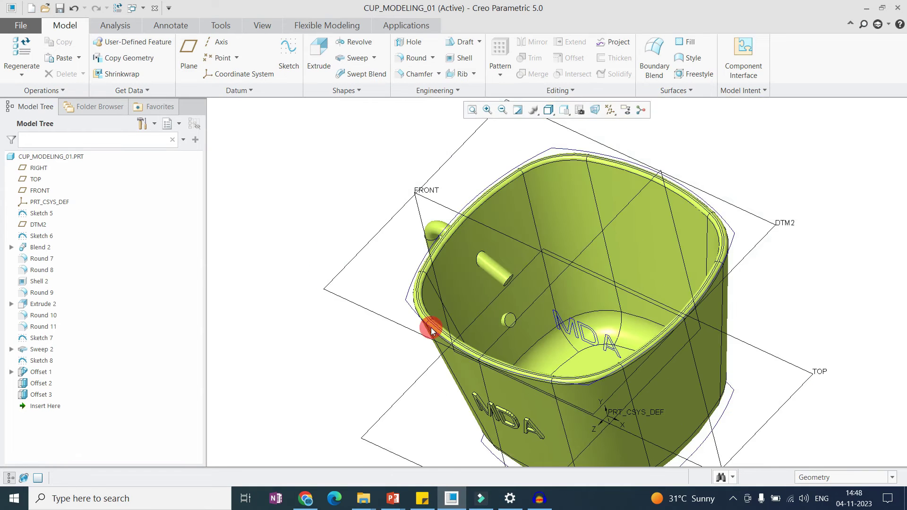
{"action": "scroll", "coordinate": [486, 317], "scroll_direction": "down", "scroll_amount": 5}
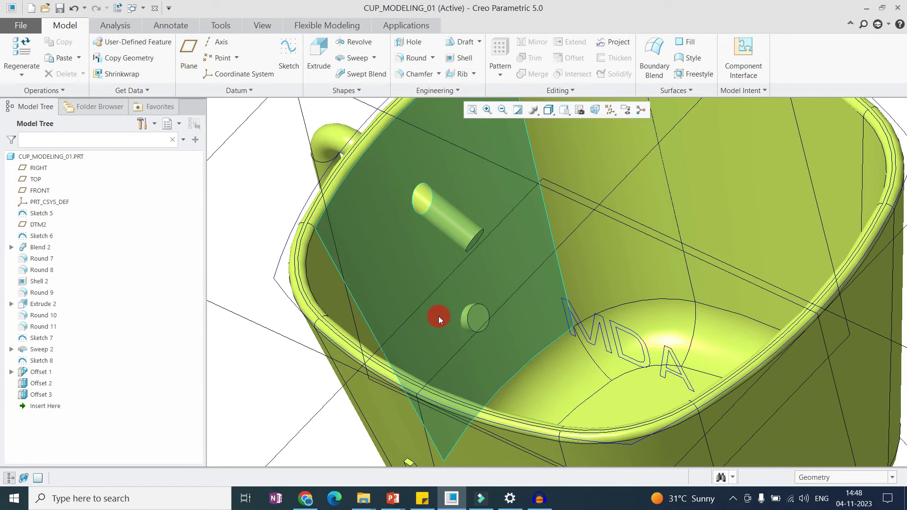
- Copy and paste the cup's inner wall surface, accepting it as Copy 2
{"action": "left_click", "coordinate": [437, 316]}
{"action": "key", "text": "ctrl+c"}
{"action": "key", "text": "ctrl+v"}
{"action": "scroll", "coordinate": [315, 307], "scroll_direction": "up", "scroll_amount": 3}
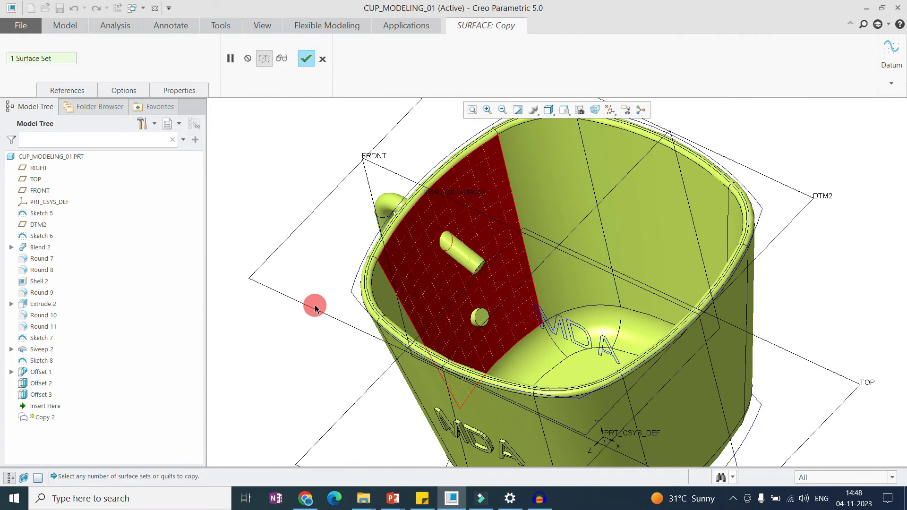
{"action": "middle_click", "coordinate": [322, 248]}
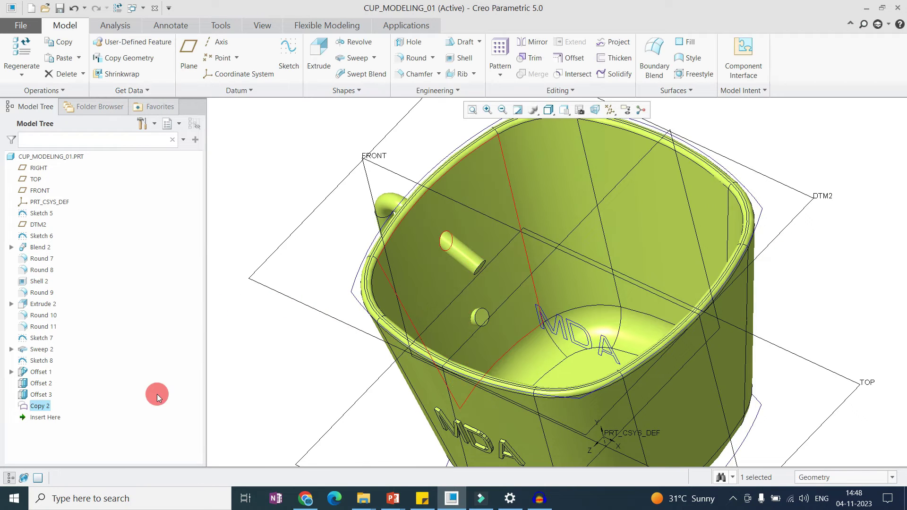
{"action": "scroll", "coordinate": [515, 316], "scroll_direction": "down", "scroll_amount": 3}
- Start a Replace Surface offset on the stub's small round end face
{"action": "left_click", "coordinate": [423, 324]}
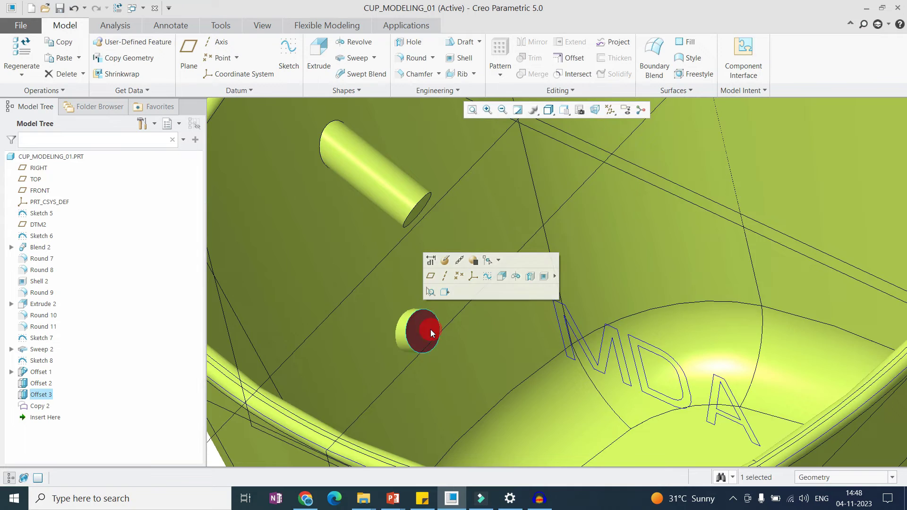
{"action": "scroll", "coordinate": [430, 329], "scroll_direction": "up", "scroll_amount": 3}
{"action": "left_click", "coordinate": [558, 59]}
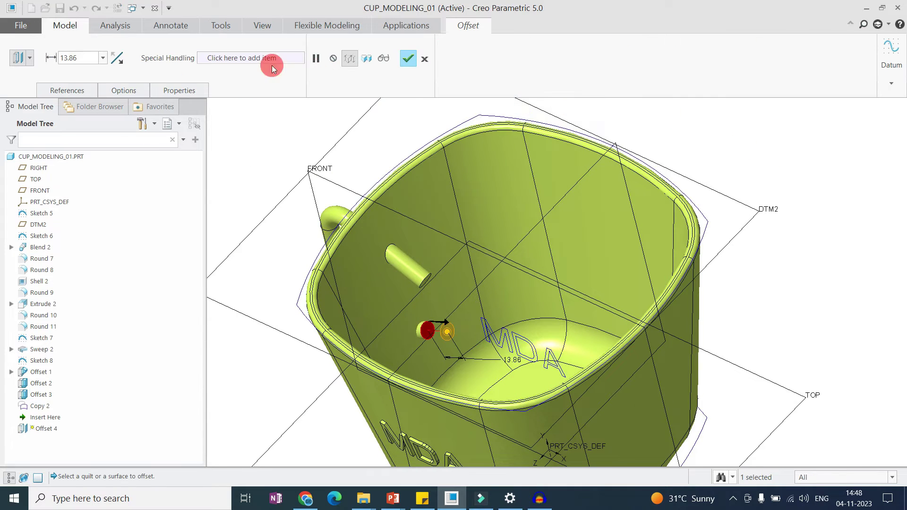
{"action": "left_click", "coordinate": [24, 124]}
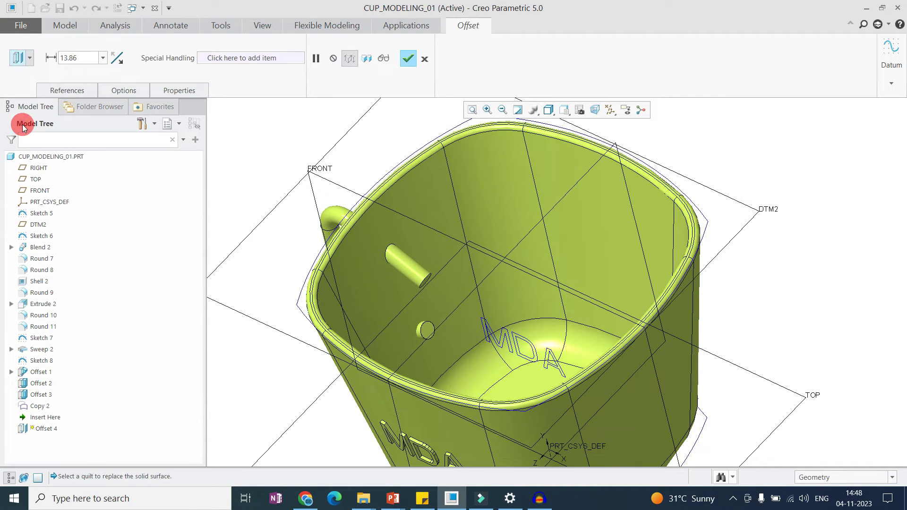
{"action": "left_click", "coordinate": [28, 59]}
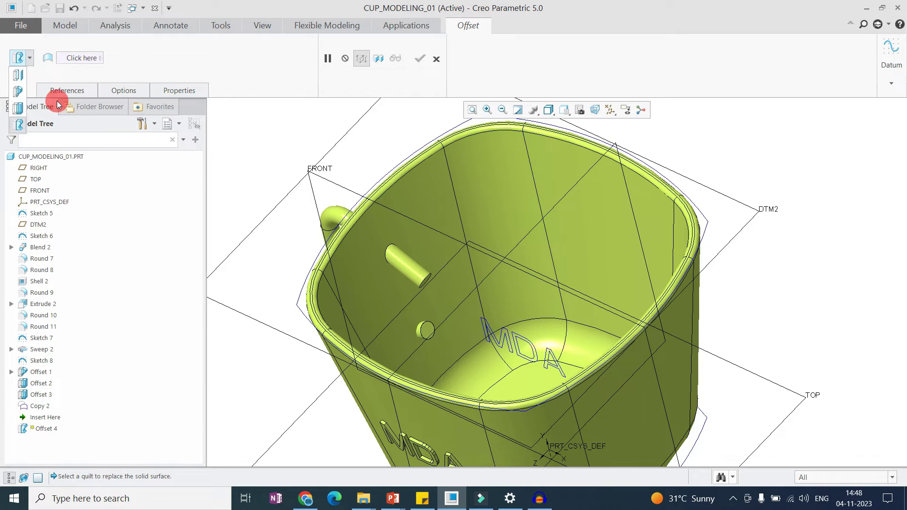
- Replace the stub end face with the Copy 2 quilt and confirm Offset 4
{"action": "left_click", "coordinate": [69, 90]}
{"action": "left_click", "coordinate": [66, 128]}
{"action": "left_click", "coordinate": [425, 330]}
{"action": "left_click", "coordinate": [424, 332]}
{"action": "left_click", "coordinate": [72, 161]}
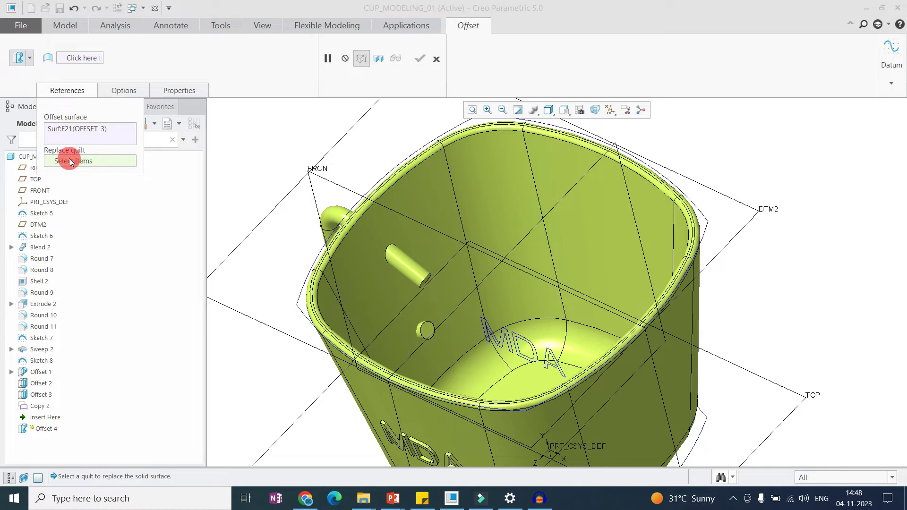
{"action": "left_click", "coordinate": [382, 249]}
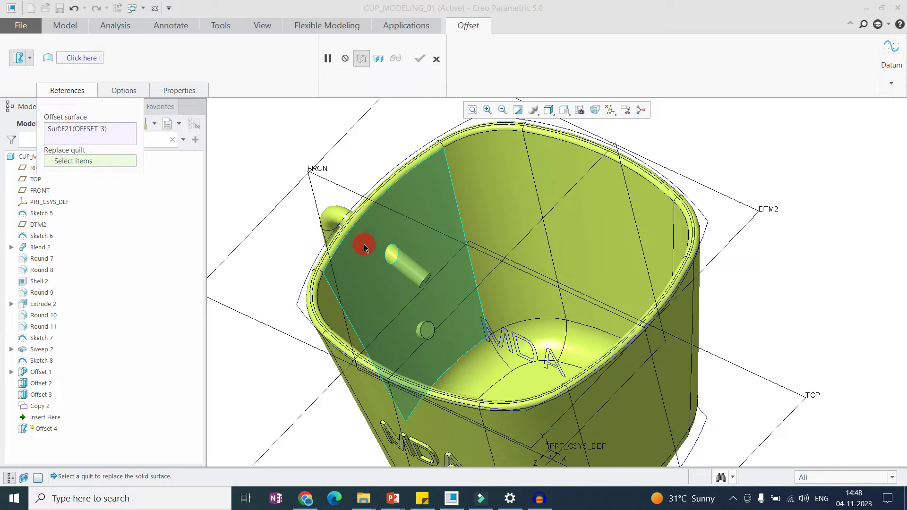
{"action": "left_click", "coordinate": [364, 246]}
{"action": "scroll", "coordinate": [428, 335], "scroll_direction": "up", "scroll_amount": 3}
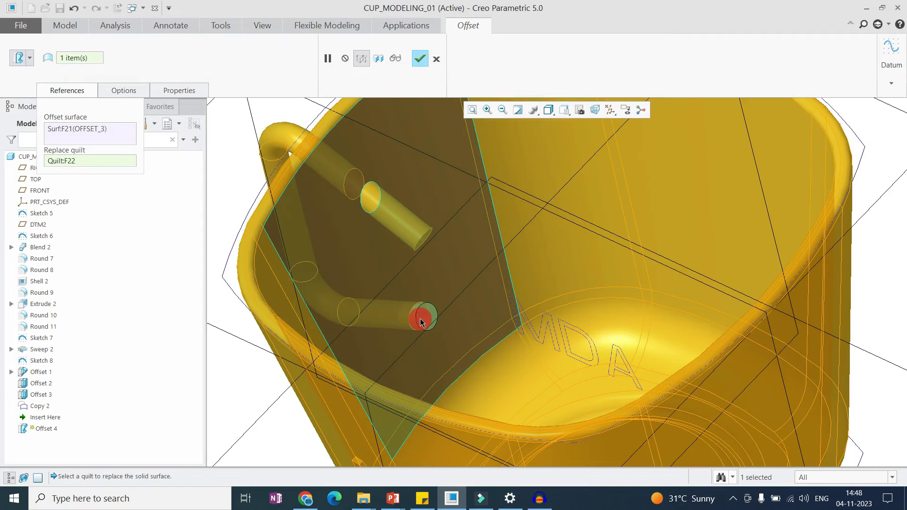
{"action": "middle_click", "coordinate": [433, 322]}
- Clear the selection and zoom to check the stub now ends flush
{"action": "scroll", "coordinate": [434, 322], "scroll_direction": "up", "scroll_amount": 4}
{"action": "left_click", "coordinate": [419, 345]}
{"action": "scroll", "coordinate": [432, 321], "scroll_direction": "down", "scroll_amount": 4}
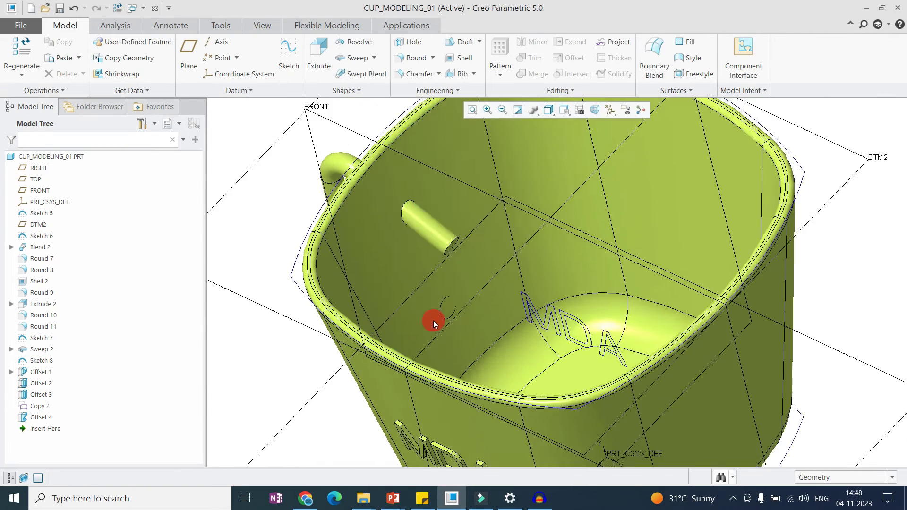
{"action": "scroll", "coordinate": [456, 292], "scroll_direction": "up", "scroll_amount": 3}
{"action": "scroll", "coordinate": [414, 338], "scroll_direction": "up", "scroll_amount": 2}
{"action": "scroll", "coordinate": [463, 311], "scroll_direction": "down", "scroll_amount": 3}
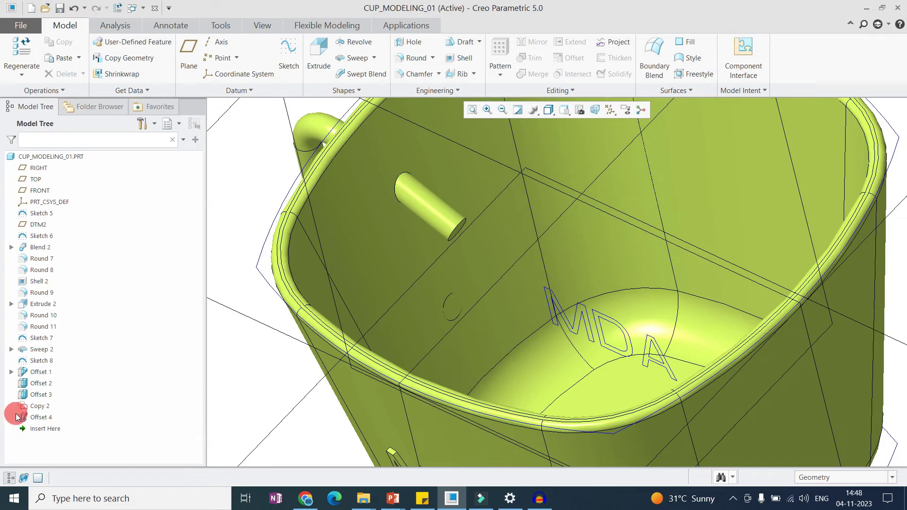
- Hide the Copy 2 surface and orbit the cup to bring the inner wall into view
{"action": "left_click", "coordinate": [59, 373]}
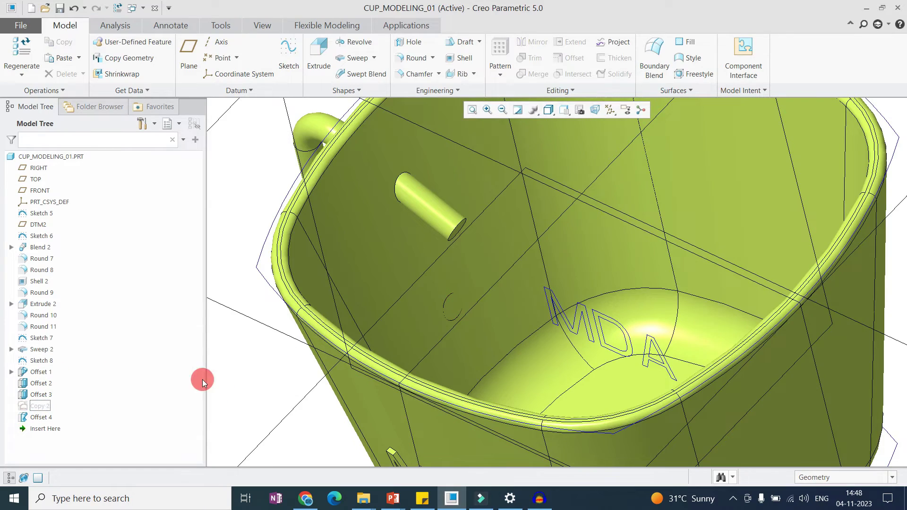
{"action": "middle_click_drag", "start_coordinate": [238, 383], "coordinate": [432, 353]}
{"action": "scroll", "coordinate": [433, 354], "scroll_direction": "up", "scroll_amount": 3}
{"action": "scroll", "coordinate": [466, 314], "scroll_direction": "up", "scroll_amount": 3}
{"action": "mouse_move", "coordinate": [466, 313]}
{"action": "middle_mouse_down"}
{"action": "mouse_move", "coordinate": [446, 307]}
{"action": "mouse_move", "coordinate": [461, 318]}
{"action": "middle_mouse_up"}
{"action": "scroll", "coordinate": [461, 317], "scroll_direction": "down", "scroll_amount": 5}
{"action": "scroll", "coordinate": [452, 281], "scroll_direction": "up", "scroll_amount": 8}
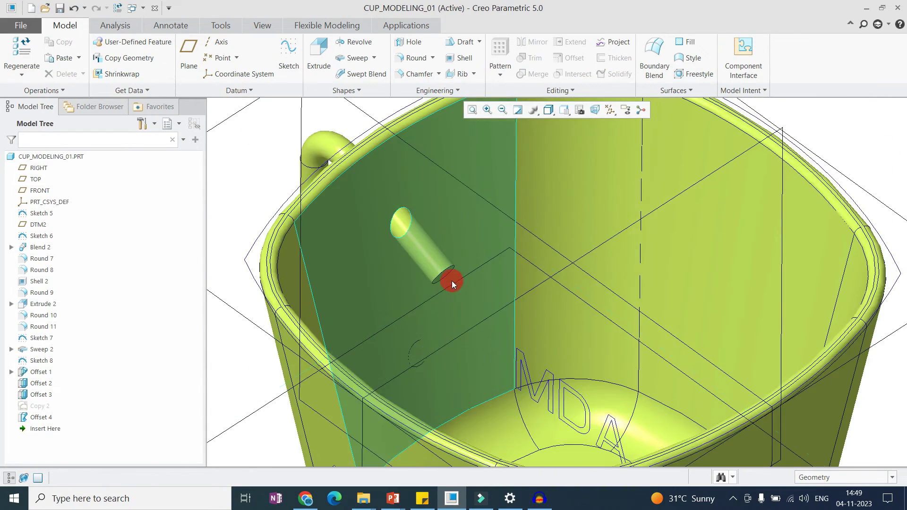
{"action": "scroll", "coordinate": [445, 299], "scroll_direction": "down", "scroll_amount": 4}
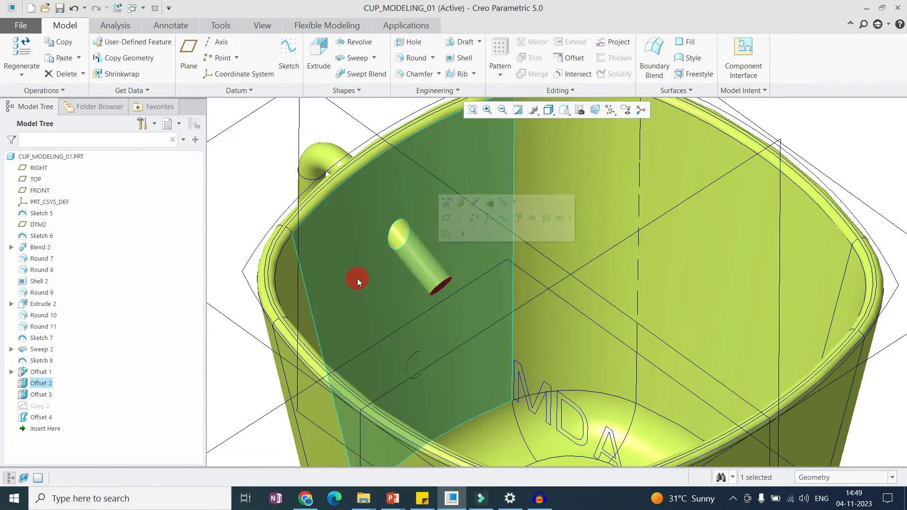
- Copy and paste the cup's inner wall surface to create Copy 3
{"action": "left_click", "coordinate": [357, 279]}
{"action": "key", "text": "ctrl+c"}
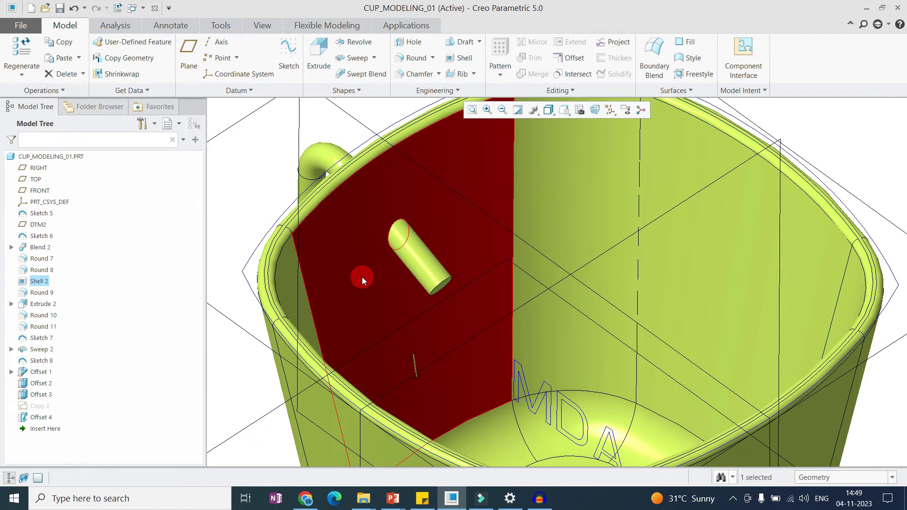
{"action": "key", "text": "ctrl+v"}
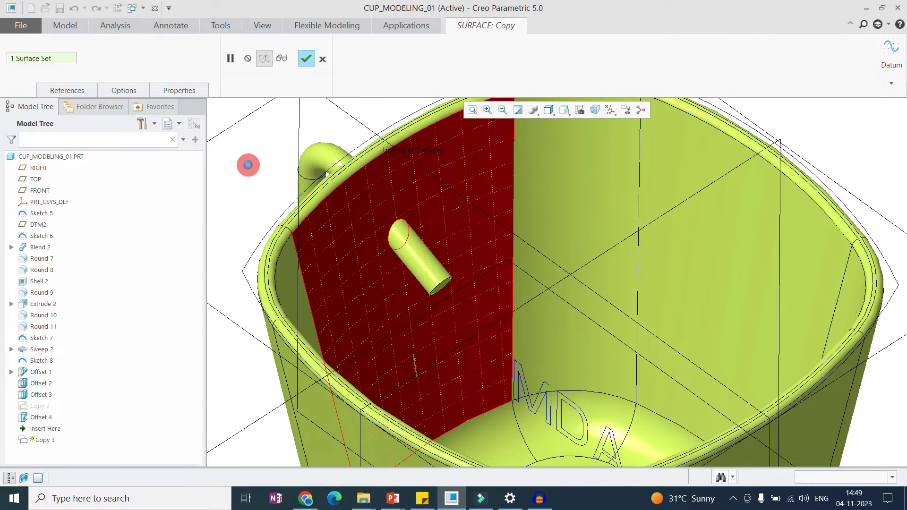
{"action": "middle_click", "coordinate": [248, 165]}
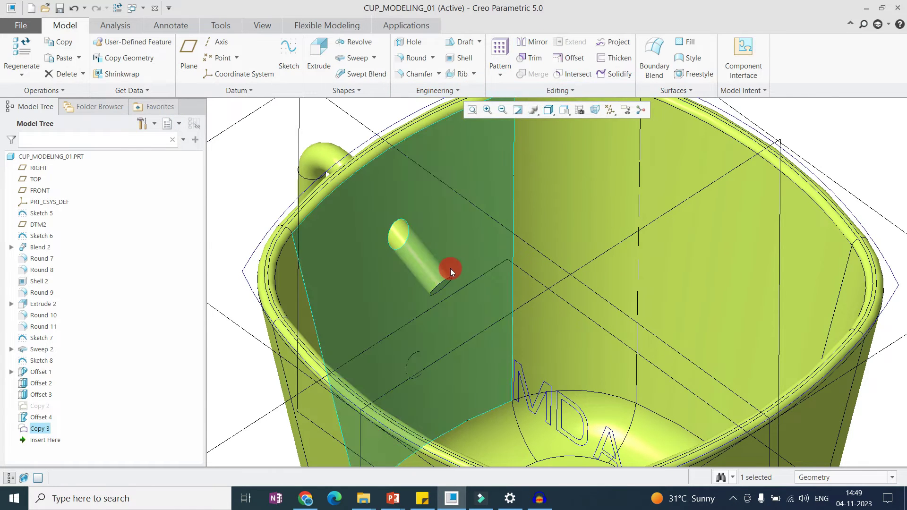
{"action": "scroll", "coordinate": [443, 287], "scroll_direction": "down", "scroll_amount": 4}
- Replace the longer peg's end face with the Copy 3 quilt, creating Offset 5 flush with the wall
{"action": "left_click", "coordinate": [439, 284]}
{"action": "scroll", "coordinate": [441, 285], "scroll_direction": "up", "scroll_amount": 5}
{"action": "scroll", "coordinate": [441, 286], "scroll_direction": "up", "scroll_amount": 3}
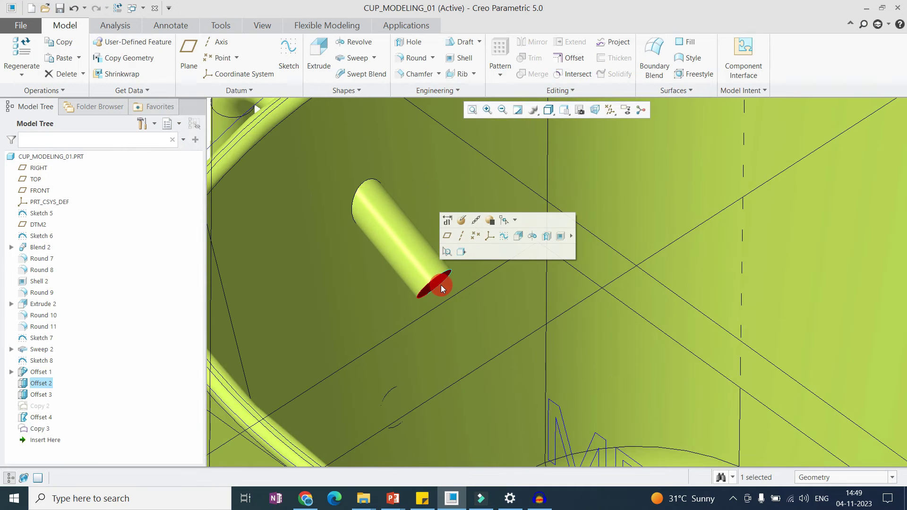
{"action": "scroll", "coordinate": [440, 291], "scroll_direction": "down", "scroll_amount": 2}
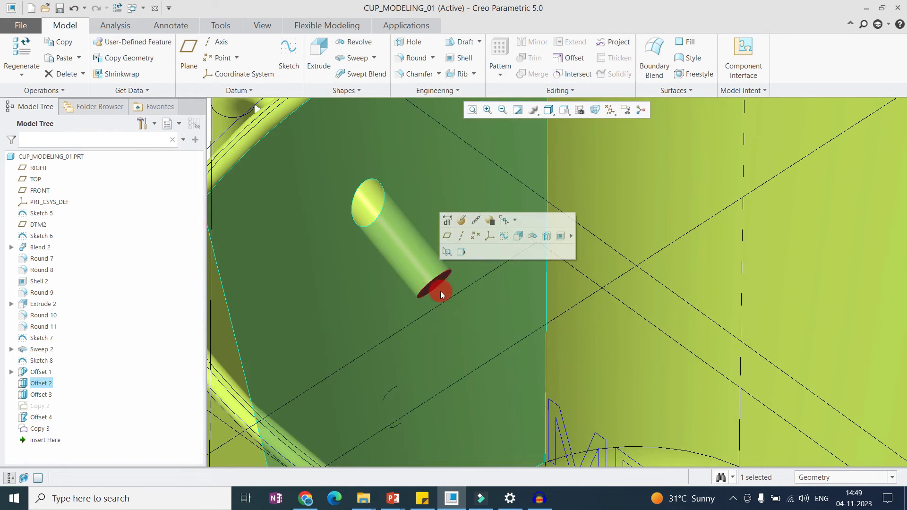
{"action": "scroll", "coordinate": [427, 298], "scroll_direction": "down", "scroll_amount": 3}
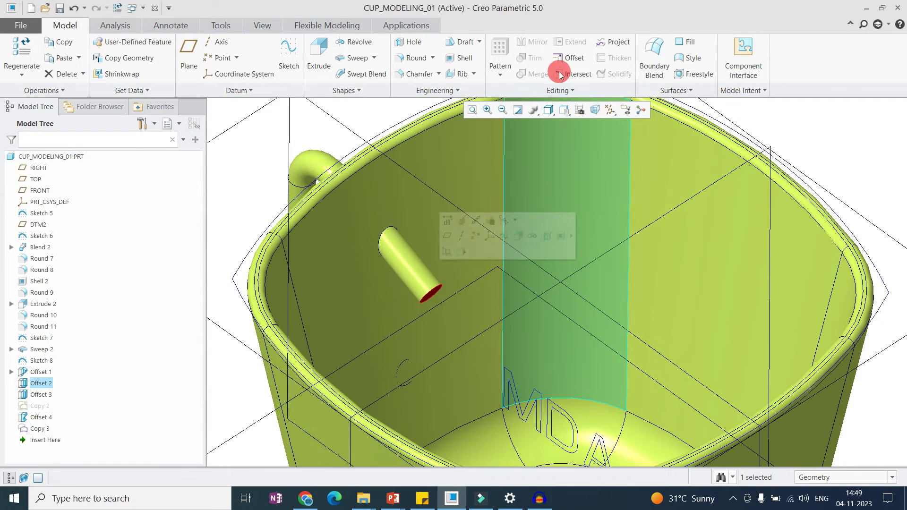
{"action": "left_click", "coordinate": [571, 58]}
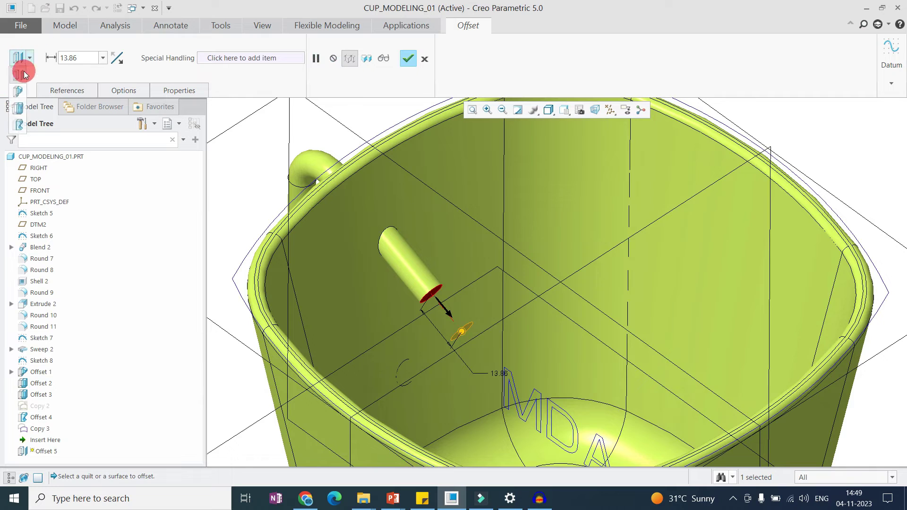
{"action": "left_click", "coordinate": [19, 123]}
{"action": "left_click", "coordinate": [67, 90]}
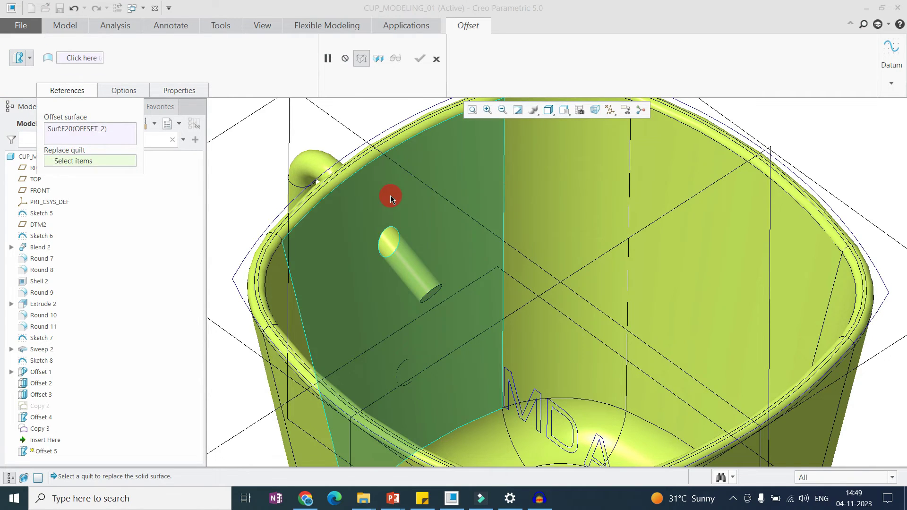
{"action": "left_click", "coordinate": [390, 194]}
{"action": "middle_click", "coordinate": [390, 195]}
{"action": "scroll", "coordinate": [416, 232], "scroll_direction": "up", "scroll_amount": 3}
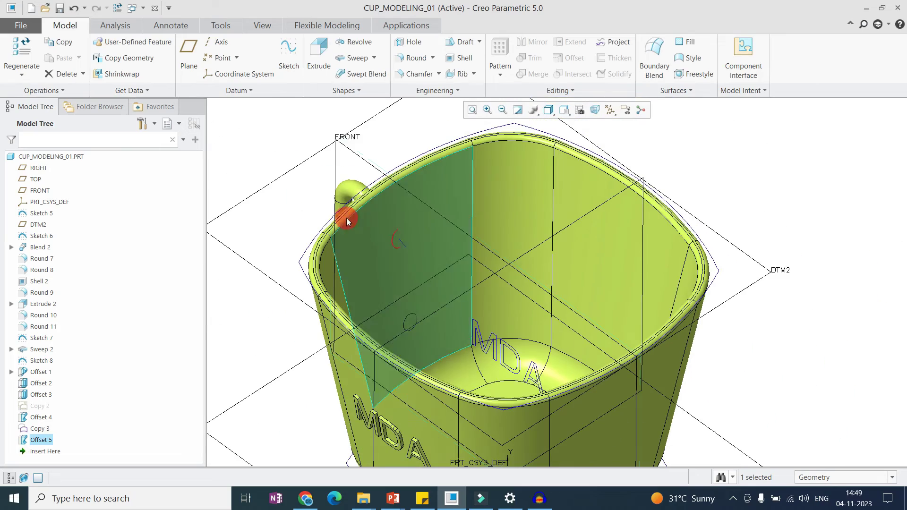
{"action": "scroll", "coordinate": [461, 265], "scroll_direction": "down", "scroll_amount": 3}
{"action": "mouse_move", "coordinate": [457, 261]}
{"action": "middle_mouse_down"}
{"action": "mouse_move", "coordinate": [486, 218]}
{"action": "mouse_move", "coordinate": [527, 235]}
{"action": "mouse_move", "coordinate": [453, 251]}
{"action": "mouse_move", "coordinate": [447, 237]}
{"action": "mouse_move", "coordinate": [424, 285]}
{"action": "mouse_move", "coordinate": [435, 268]}
{"action": "middle_mouse_up"}
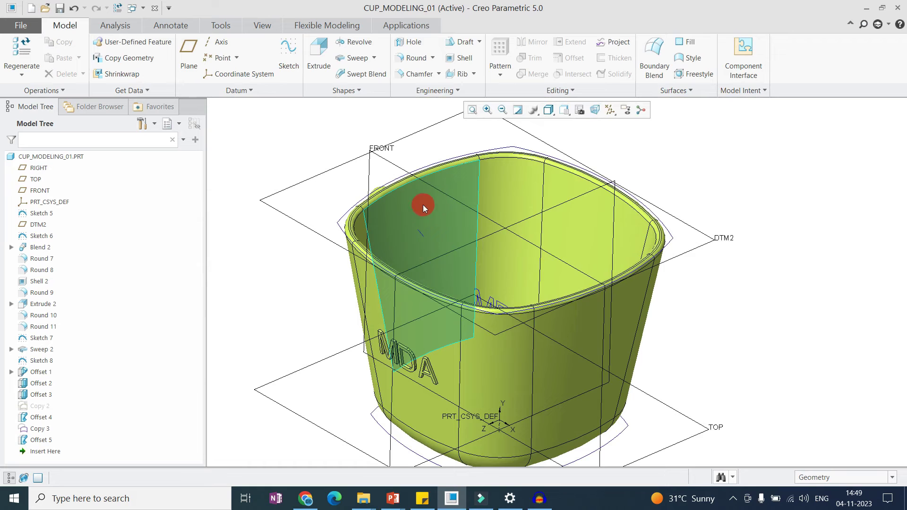
{"action": "middle_click_drag", "start_coordinate": [418, 214], "coordinate": [477, 215]}
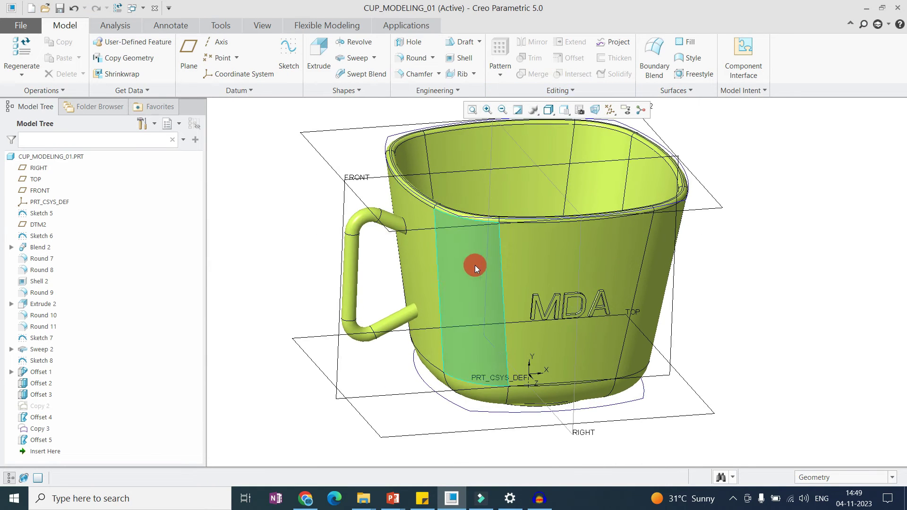
{"action": "scroll", "coordinate": [454, 270], "scroll_direction": "up", "scroll_amount": 2}
{"action": "left_click", "coordinate": [538, 263]}
{"action": "middle_click_drag", "start_coordinate": [538, 263], "coordinate": [502, 303]}
{"action": "scroll", "coordinate": [483, 299], "scroll_direction": "down", "scroll_amount": 3}
{"action": "scroll", "coordinate": [508, 299], "scroll_direction": "up", "scroll_amount": 2}
{"action": "scroll", "coordinate": [610, 328], "scroll_direction": "up", "scroll_amount": 3}
{"action": "scroll", "coordinate": [553, 342], "scroll_direction": "down", "scroll_amount": 3}
{"action": "mouse_move", "coordinate": [553, 342]}
{"action": "middle_mouse_down"}
{"action": "mouse_move", "coordinate": [559, 321]}
{"action": "mouse_move", "coordinate": [540, 333]}
{"action": "middle_mouse_up"}
{"action": "scroll", "coordinate": [540, 333], "scroll_direction": "up", "scroll_amount": 1}
{"action": "scroll", "coordinate": [540, 333], "scroll_direction": "up", "scroll_amount": 2}
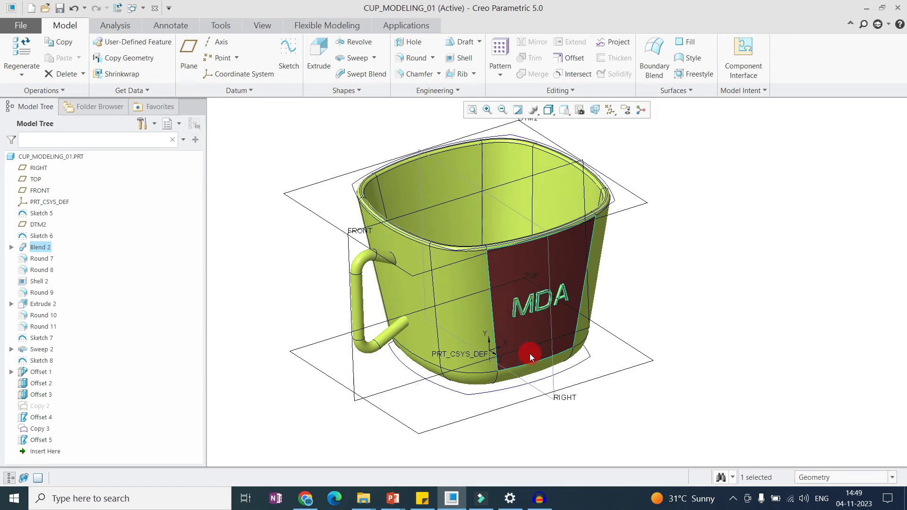
{"action": "left_click", "coordinate": [660, 344]}
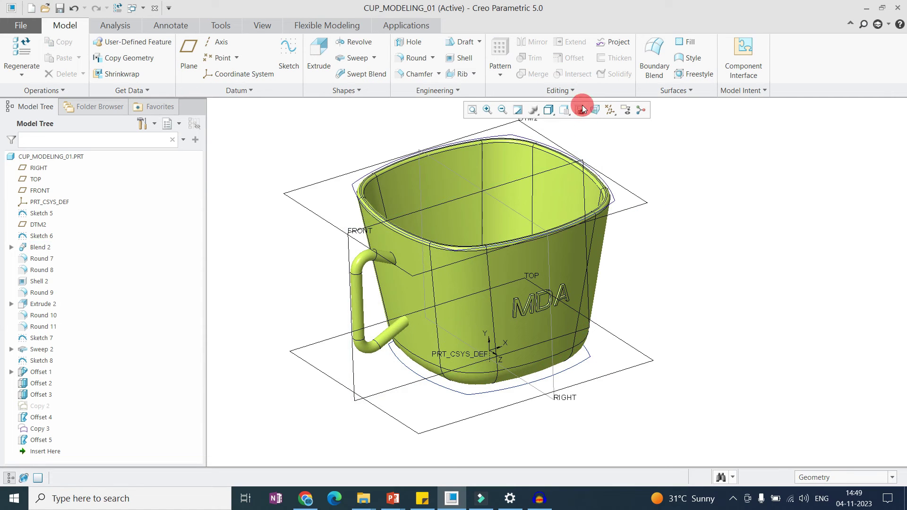
{"action": "left_click", "coordinate": [482, 394]}
{"action": "scroll", "coordinate": [429, 427], "scroll_direction": "down", "scroll_amount": 3}
{"action": "scroll", "coordinate": [429, 424], "scroll_direction": "up", "scroll_amount": 3}
{"action": "mouse_move", "coordinate": [439, 394]}
{"action": "middle_mouse_down"}
{"action": "mouse_move", "coordinate": [447, 379]}
{"action": "mouse_move", "coordinate": [465, 429]}
{"action": "middle_mouse_up"}
{"action": "left_click", "coordinate": [473, 417]}
{"action": "scroll", "coordinate": [472, 418], "scroll_direction": "up", "scroll_amount": 3}
{"action": "scroll", "coordinate": [467, 401], "scroll_direction": "down", "scroll_amount": 1}
{"action": "scroll", "coordinate": [464, 387], "scroll_direction": "up", "scroll_amount": 2}
{"action": "left_click", "coordinate": [468, 409]}
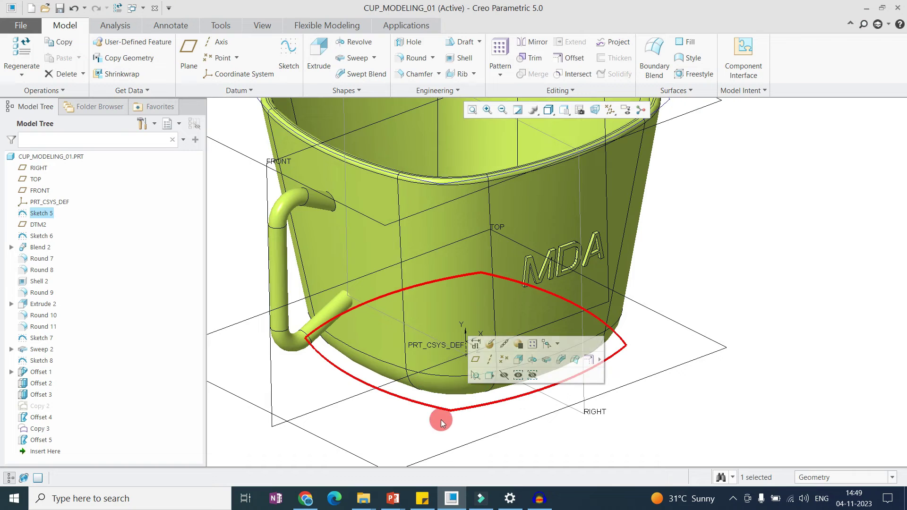
{"action": "scroll", "coordinate": [517, 345], "scroll_direction": "up", "scroll_amount": 2}
{"action": "left_click", "coordinate": [603, 344]}
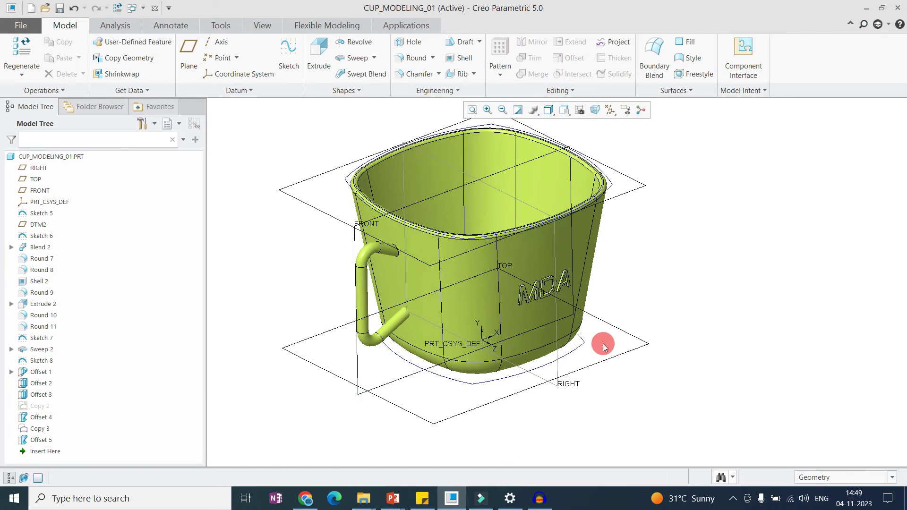
- Start a reference-surface offset of the base sketch curve and remove its default quilt reference
{"action": "left_click", "coordinate": [488, 384]}
{"action": "left_click", "coordinate": [570, 58]}
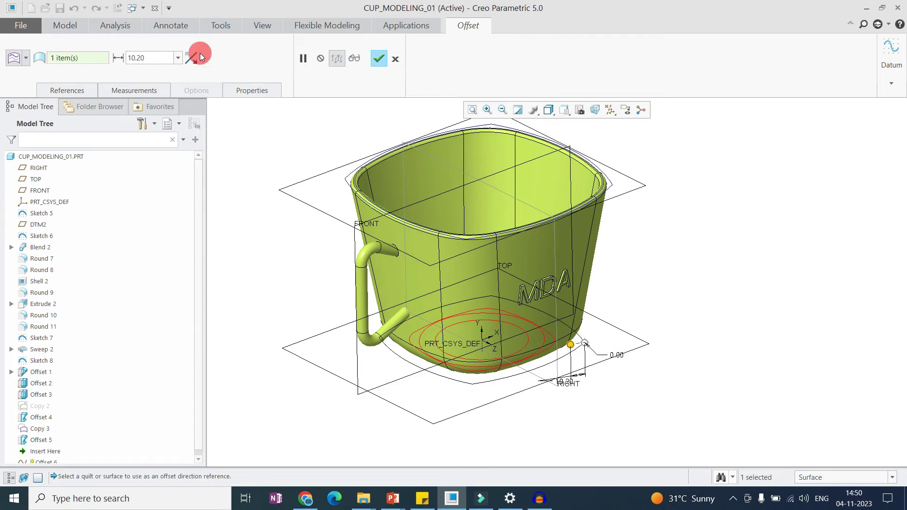
{"action": "left_click", "coordinate": [26, 58]}
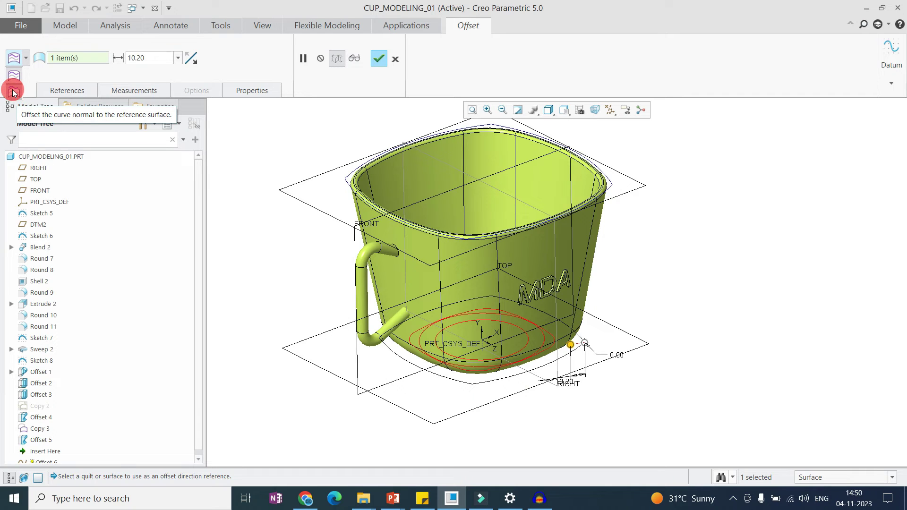
{"action": "left_click", "coordinate": [16, 76]}
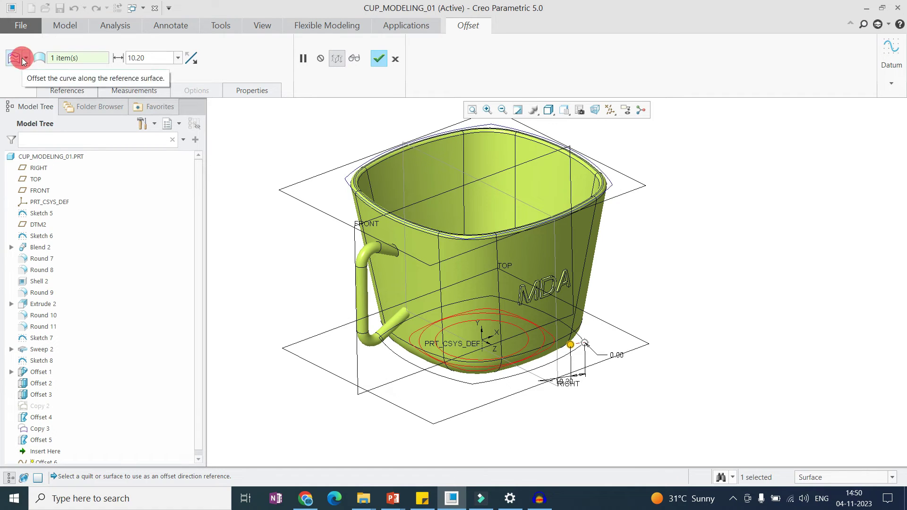
{"action": "left_click", "coordinate": [59, 93]}
{"action": "left_click", "coordinate": [76, 154]}
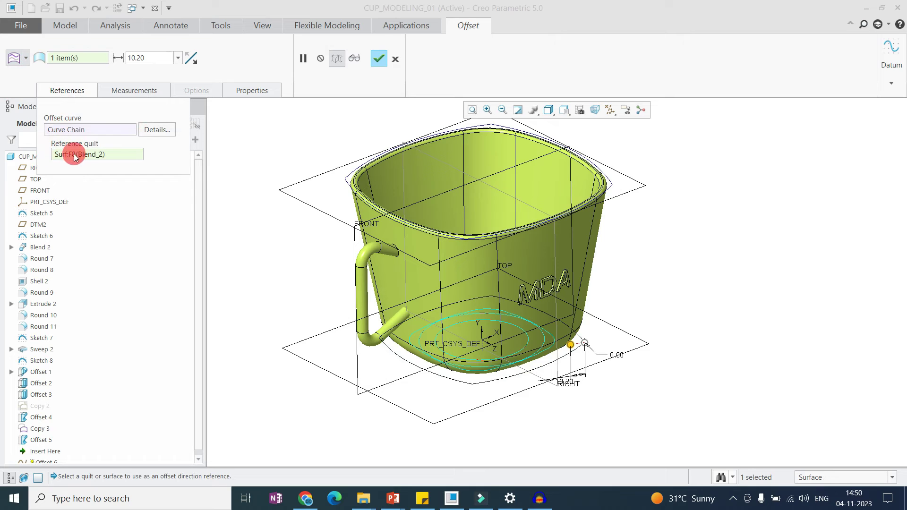
{"action": "right_click", "coordinate": [106, 154]}
{"action": "left_click", "coordinate": [121, 158]}
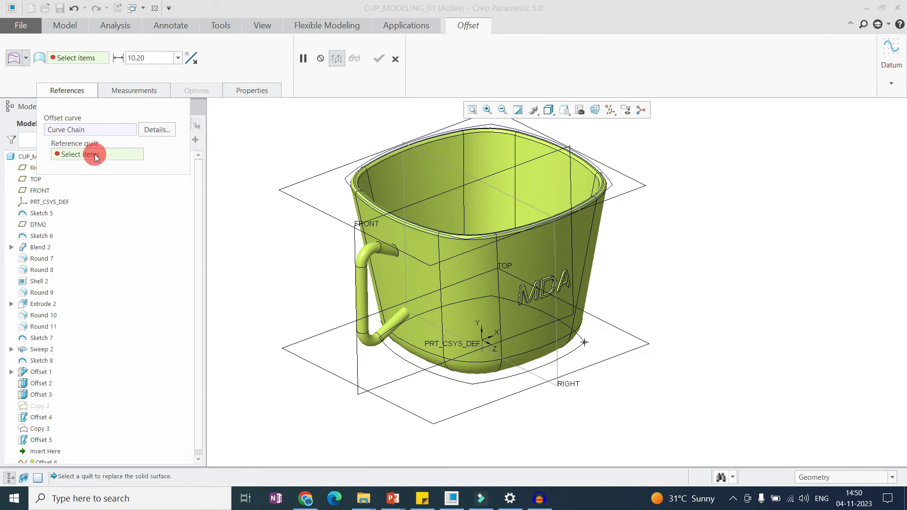
- Offset the curve 10.00 on the TOP plane as Offset 6, then select the rim curve
{"action": "left_click", "coordinate": [617, 360]}
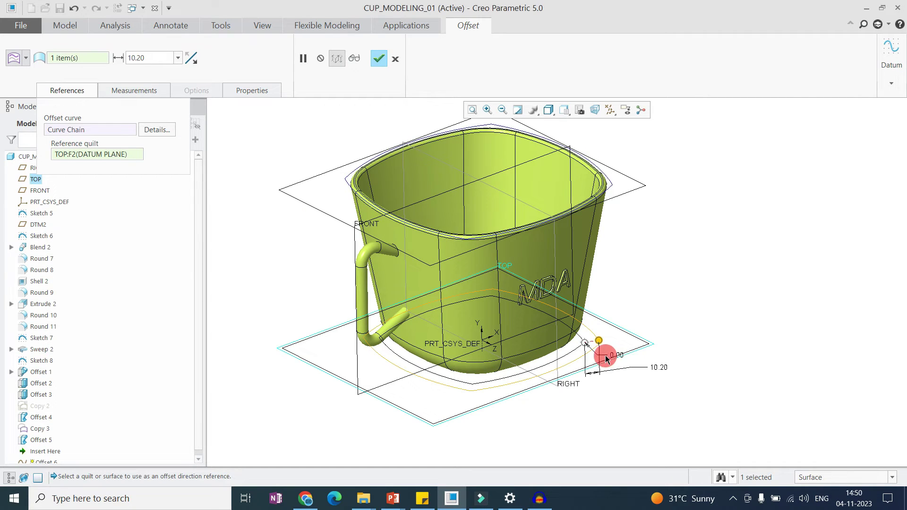
{"action": "mouse_move", "coordinate": [602, 343]}
{"action": "left_mouse_down"}
{"action": "mouse_move", "coordinate": [694, 328]}
{"action": "mouse_move", "coordinate": [630, 345]}
{"action": "mouse_move", "coordinate": [567, 344]}
{"action": "mouse_move", "coordinate": [636, 335]}
{"action": "mouse_move", "coordinate": [566, 336]}
{"action": "mouse_move", "coordinate": [605, 339]}
{"action": "left_mouse_up"}
{"action": "double_click", "coordinate": [665, 367]}
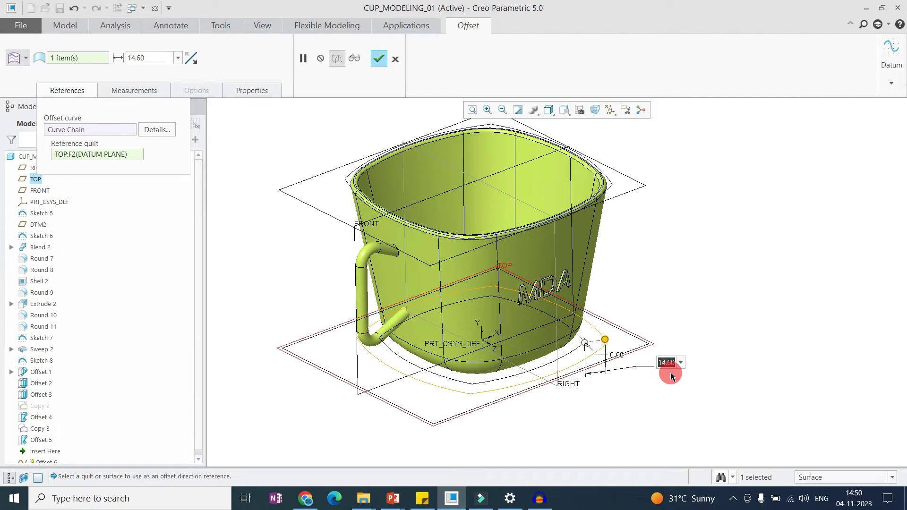
{"action": "key", "text": "Return"}
{"action": "scroll", "coordinate": [569, 350], "scroll_direction": "up", "scroll_amount": 5}
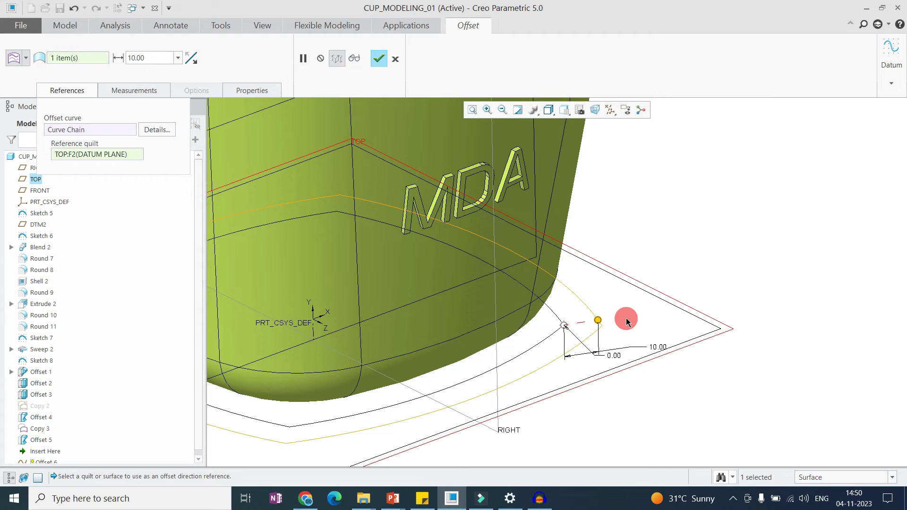
{"action": "middle_click", "coordinate": [613, 321]}
{"action": "scroll", "coordinate": [612, 321], "scroll_direction": "down", "scroll_amount": 5}
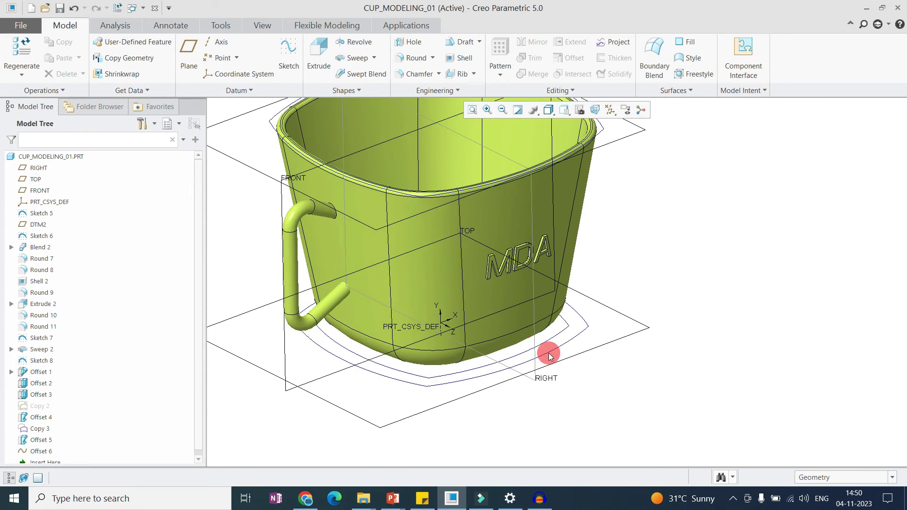
{"action": "middle_click_drag", "start_coordinate": [546, 354], "coordinate": [546, 253]}
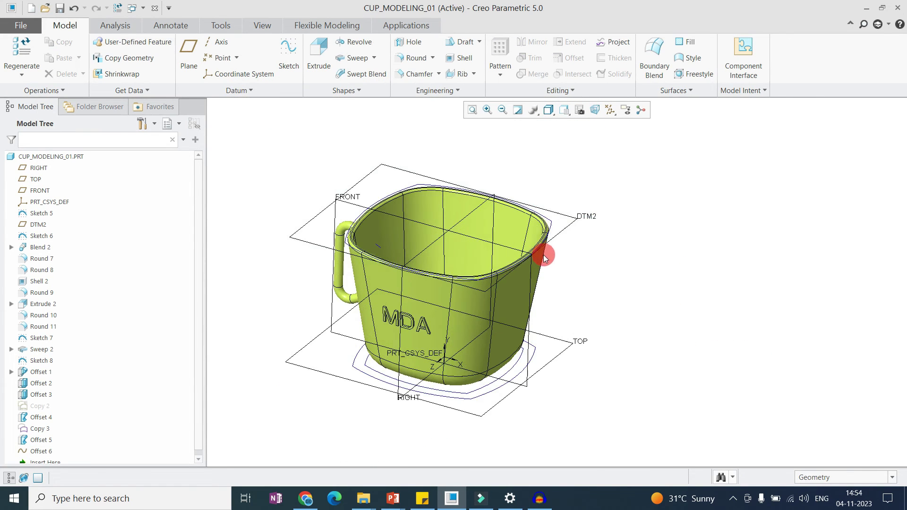
{"action": "left_click", "coordinate": [551, 226]}
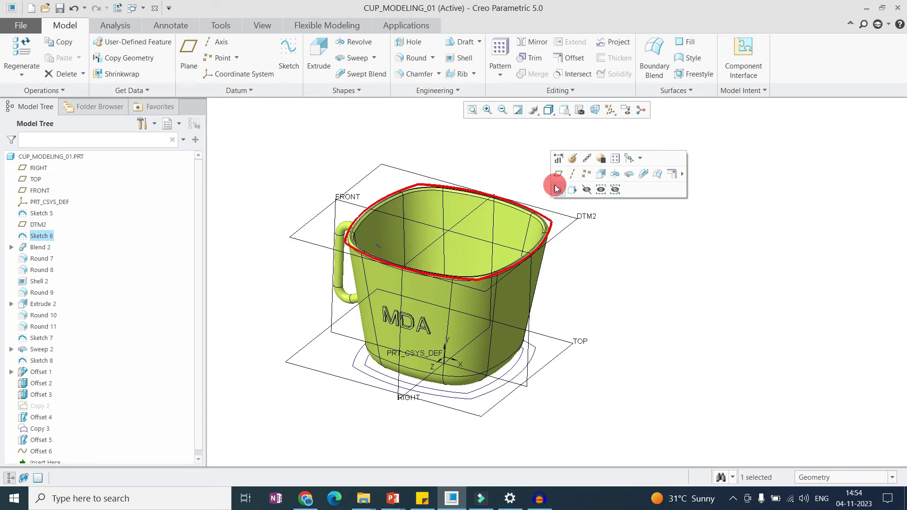
{"action": "left_click", "coordinate": [617, 264]}
- Create datum plane DTM3 offset 30.00 from DTM2
{"action": "left_click", "coordinate": [557, 217]}
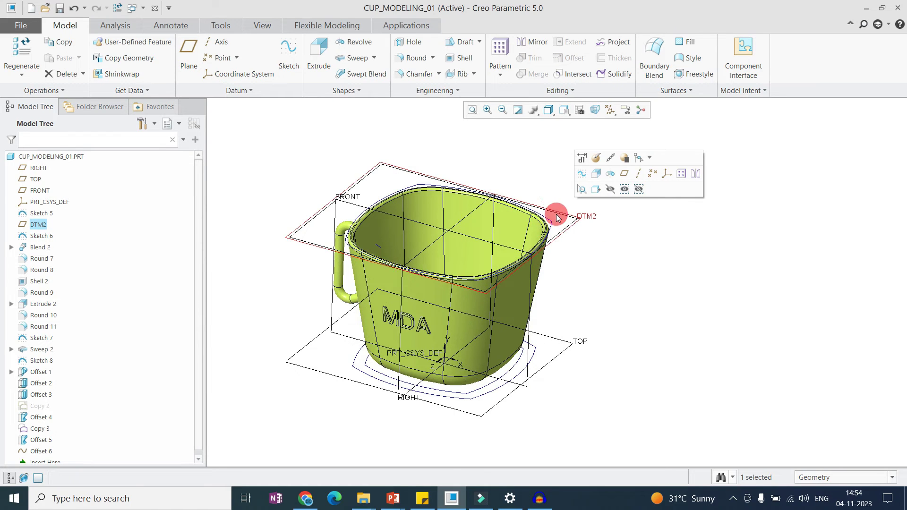
{"action": "middle_click_drag", "start_coordinate": [551, 238], "coordinate": [540, 259]}
{"action": "scroll", "coordinate": [564, 252], "scroll_direction": "up", "scroll_amount": 4}
{"action": "scroll", "coordinate": [574, 259], "scroll_direction": "down", "scroll_amount": 2}
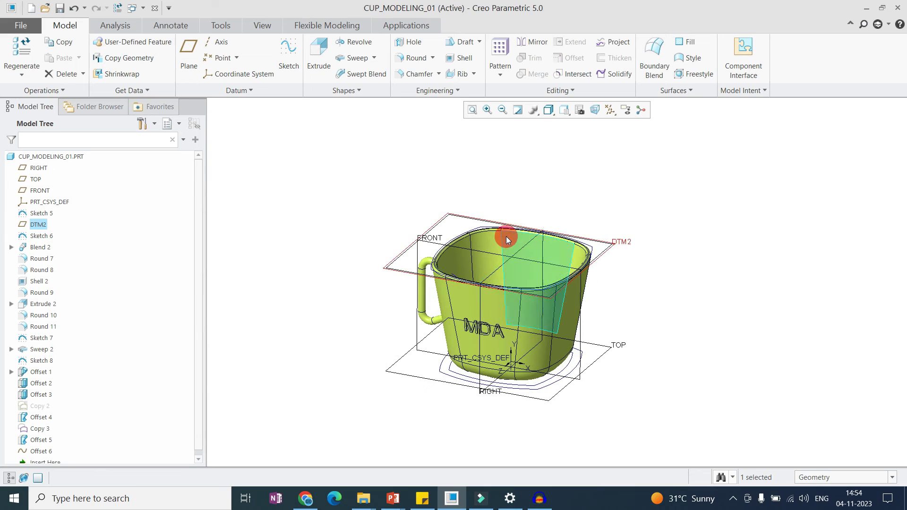
{"action": "left_click", "coordinate": [617, 243]}
{"action": "left_click", "coordinate": [622, 242]}
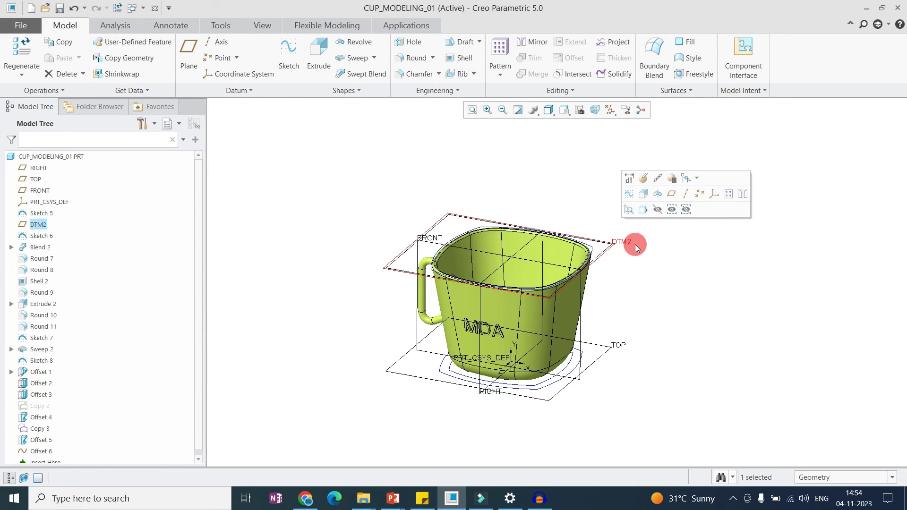
{"action": "left_click", "coordinate": [671, 194]}
{"action": "middle_click", "coordinate": [550, 203]}
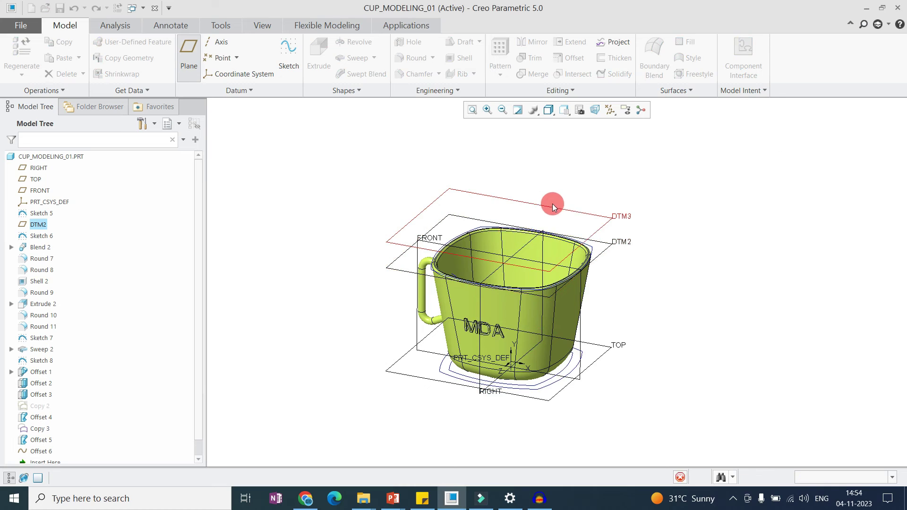
- Sketch on DTM3 by projecting the cup's top-edge loop as a curve
{"action": "left_click", "coordinate": [290, 67]}
{"action": "left_click", "coordinate": [289, 67]}
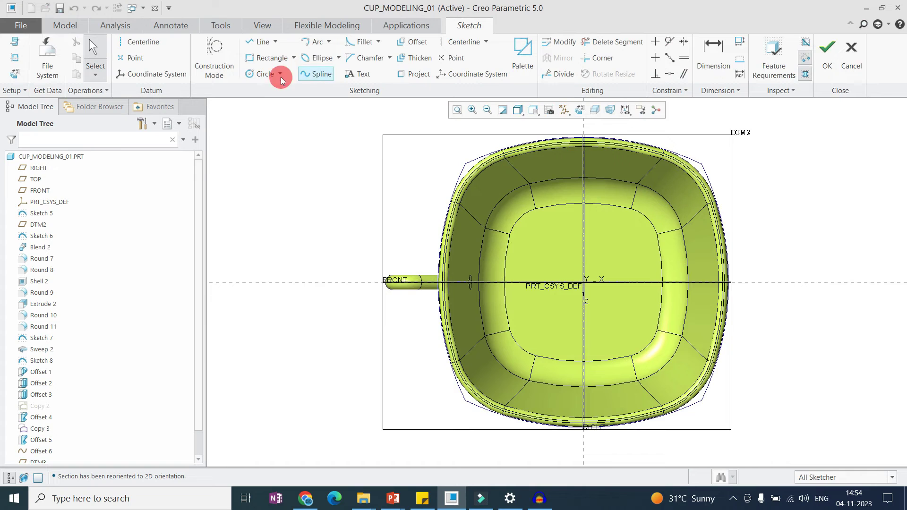
{"action": "left_click", "coordinate": [408, 75]}
{"action": "left_click", "coordinate": [857, 58]}
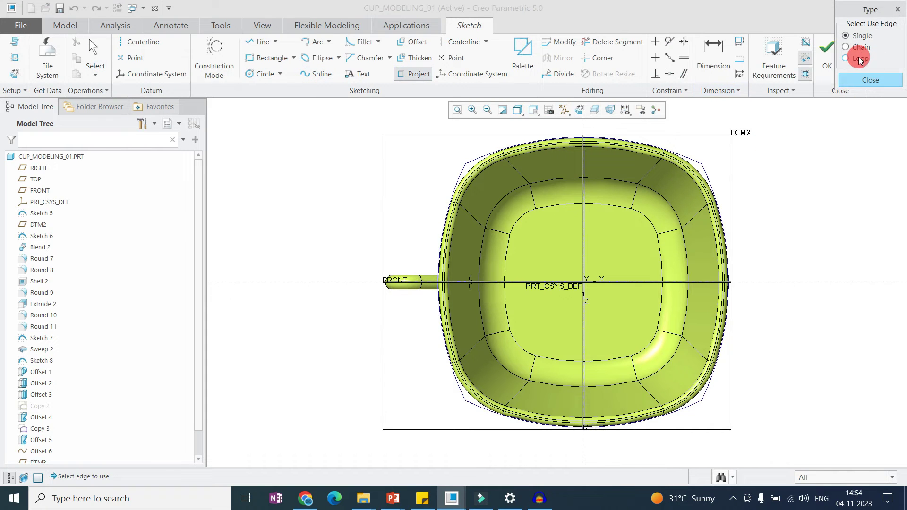
{"action": "left_click", "coordinate": [474, 162]}
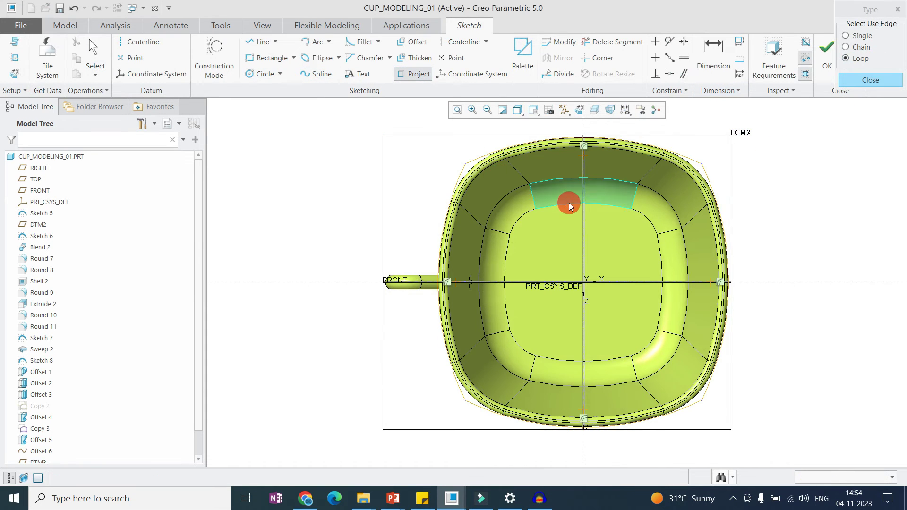
{"action": "middle_click", "coordinate": [580, 294]}
{"action": "mouse_move", "coordinate": [577, 283]}
{"action": "middle_mouse_down"}
{"action": "mouse_move", "coordinate": [587, 236]}
{"action": "mouse_move", "coordinate": [553, 219]}
{"action": "mouse_move", "coordinate": [554, 243]}
{"action": "middle_mouse_up"}
{"action": "scroll", "coordinate": [555, 243], "scroll_direction": "up", "scroll_amount": 2}
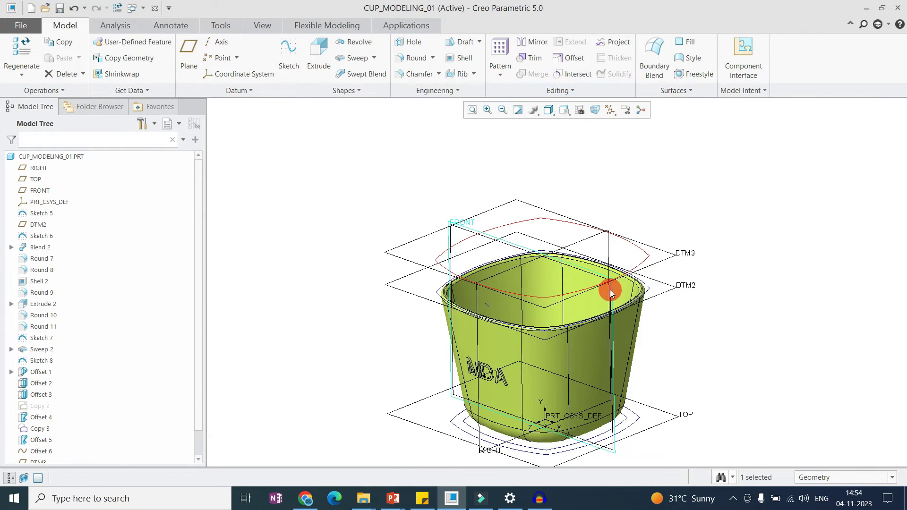
{"action": "left_click", "coordinate": [645, 260]}
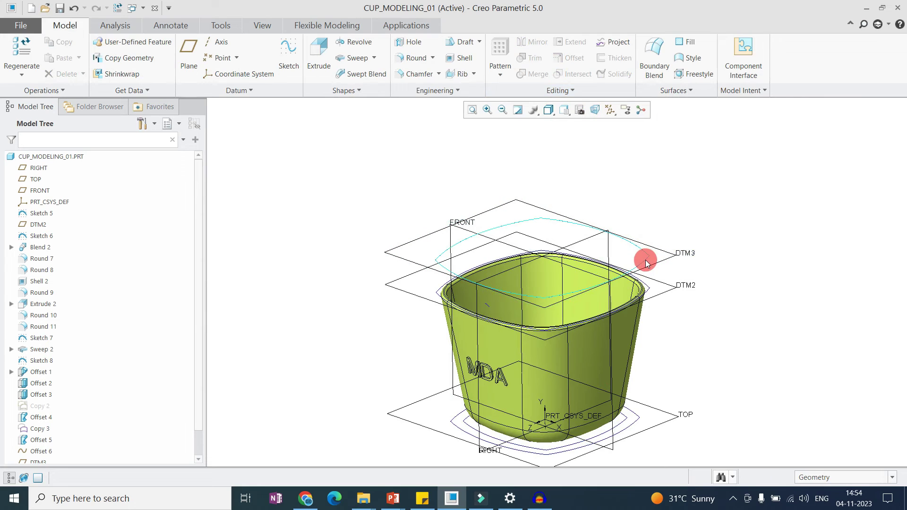
{"action": "scroll", "coordinate": [56, 361], "scroll_direction": "down", "scroll_amount": 1}
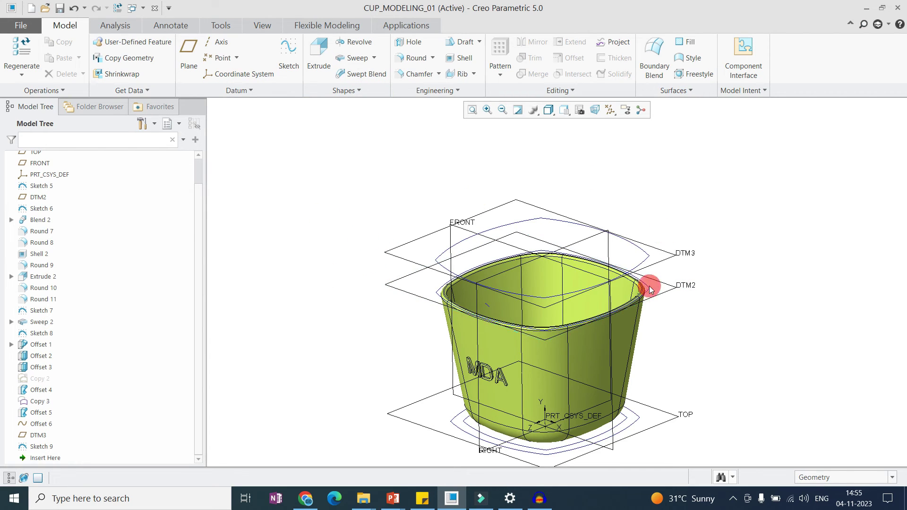
{"action": "left_click", "coordinate": [615, 374]}
{"action": "left_click", "coordinate": [570, 58]}
{"action": "left_click", "coordinate": [30, 58]}
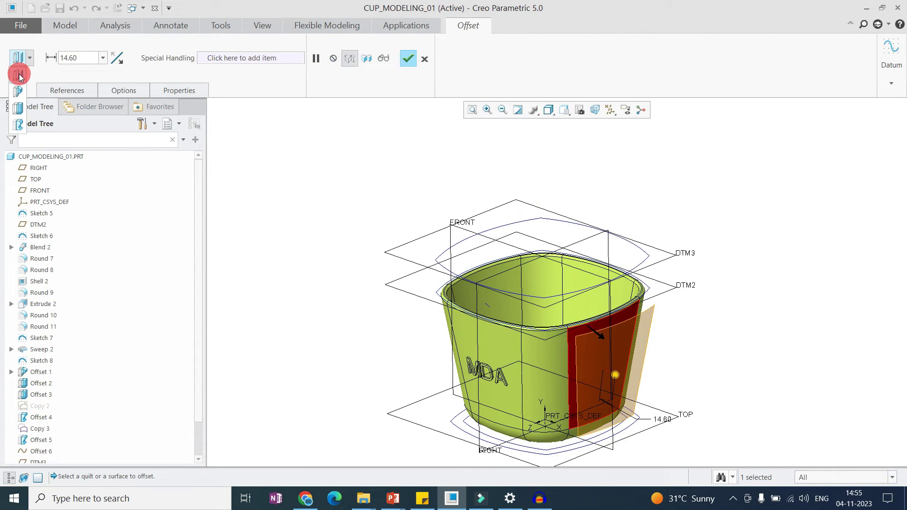
{"action": "left_click", "coordinate": [19, 76]}
{"action": "left_click", "coordinate": [580, 329]}
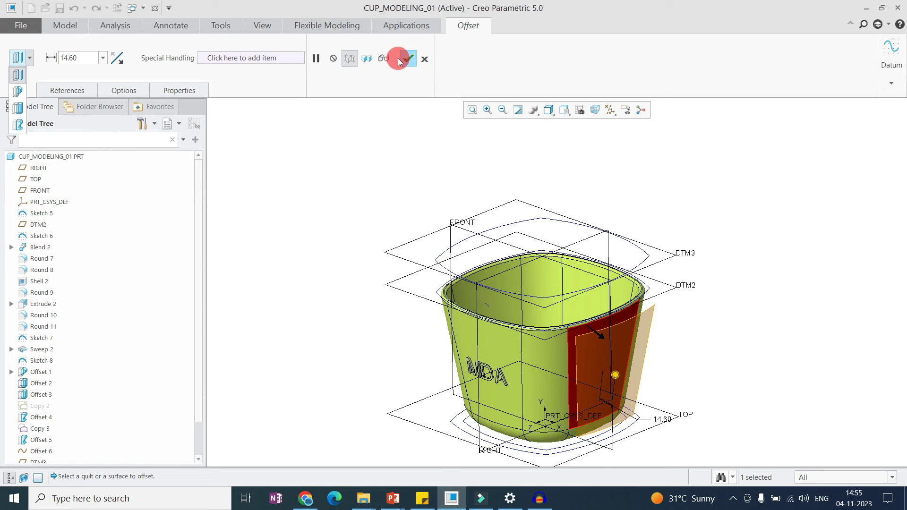
{"action": "left_click", "coordinate": [428, 55]}
{"action": "left_click", "coordinate": [398, 221]}
{"action": "scroll", "coordinate": [486, 287], "scroll_direction": "up", "scroll_amount": 1}
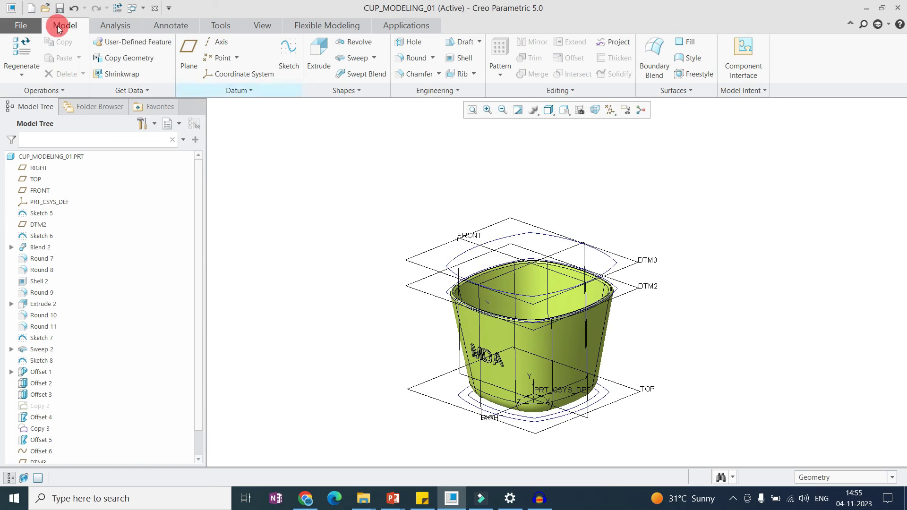
- Create a new part PRT0001 using the mmns_part_solid template
{"action": "left_click", "coordinate": [33, 10]}
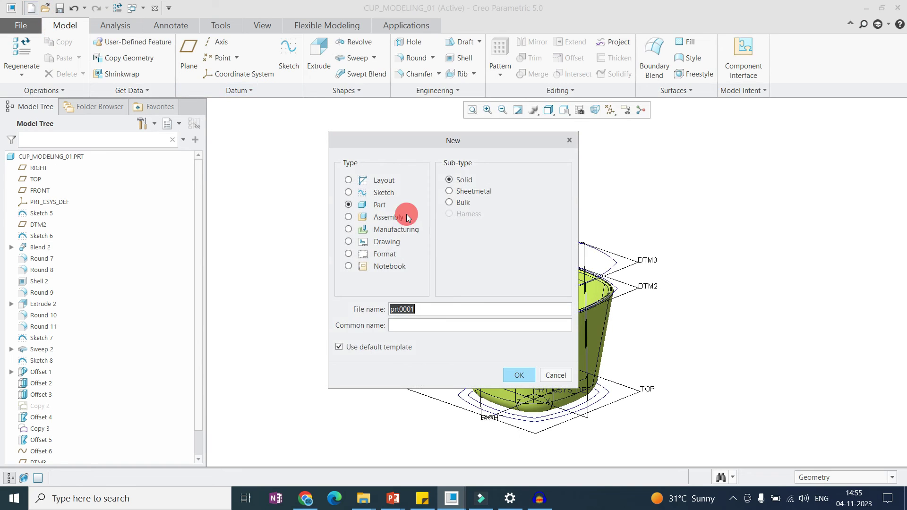
{"action": "left_click", "coordinate": [371, 347]}
{"action": "left_click", "coordinate": [519, 375]}
{"action": "scroll", "coordinate": [388, 213], "scroll_direction": "down", "scroll_amount": 2}
{"action": "left_click", "coordinate": [386, 194]}
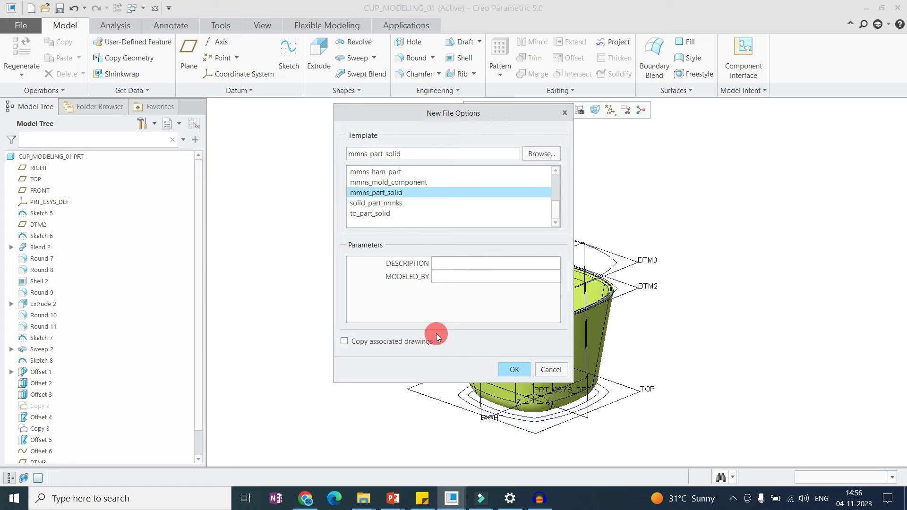
{"action": "left_click", "coordinate": [522, 374]}
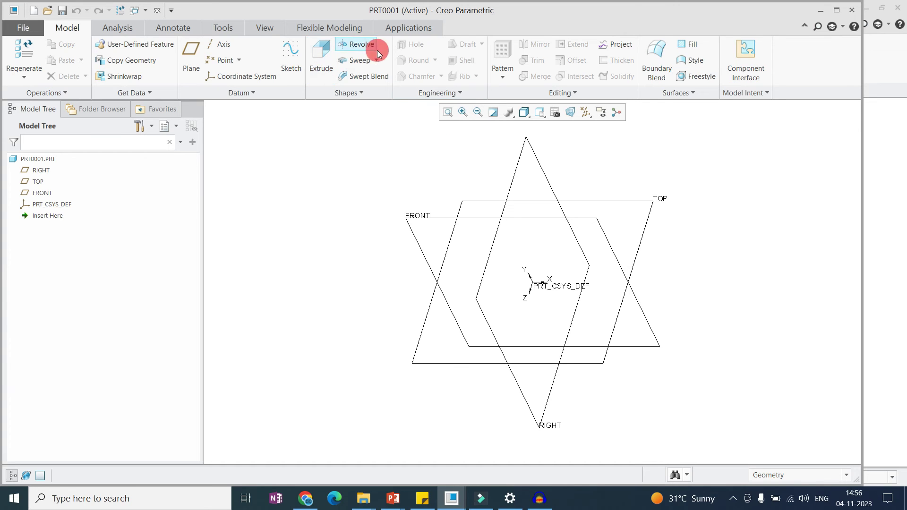
- Sketch a centerline on TOP and a 355.44 × 93.80 rectangle on the FRONT plane
{"action": "left_click", "coordinate": [315, 66]}
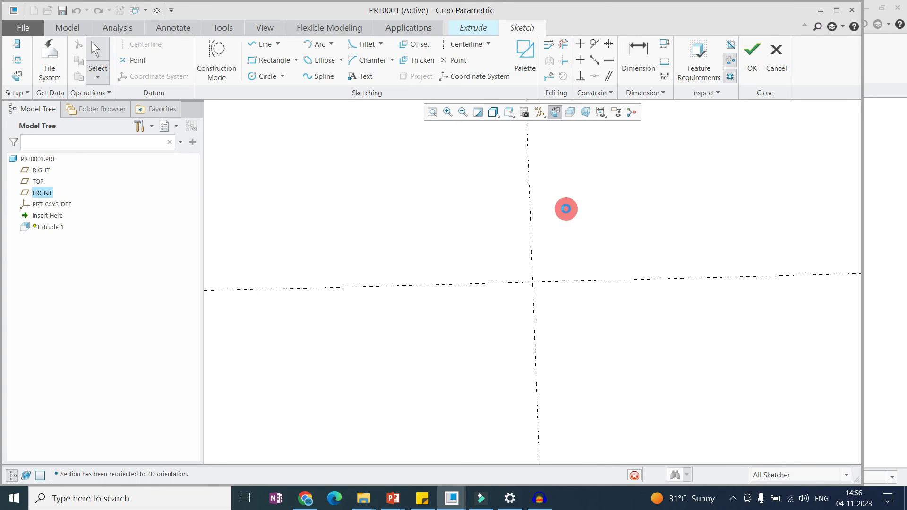
{"action": "left_click", "coordinate": [449, 44]}
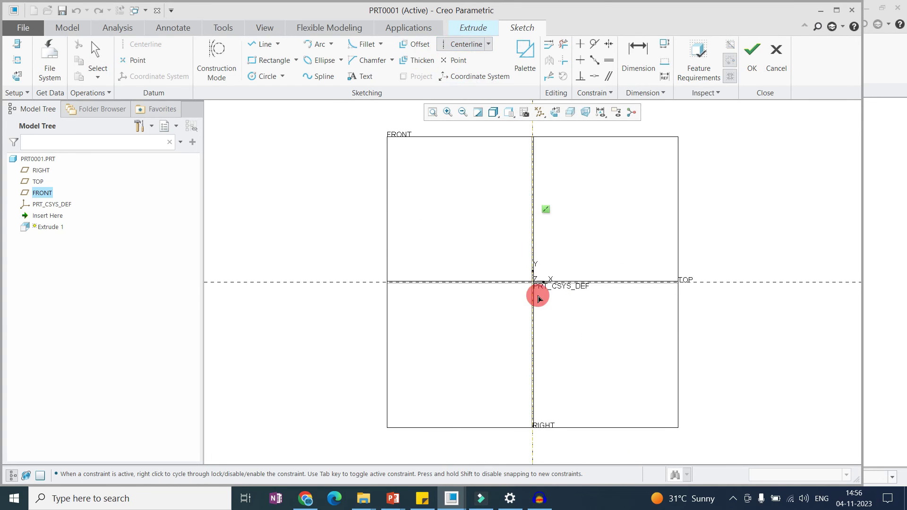
{"action": "left_click", "coordinate": [562, 287]}
{"action": "left_click", "coordinate": [611, 286]}
{"action": "middle_click", "coordinate": [601, 291]}
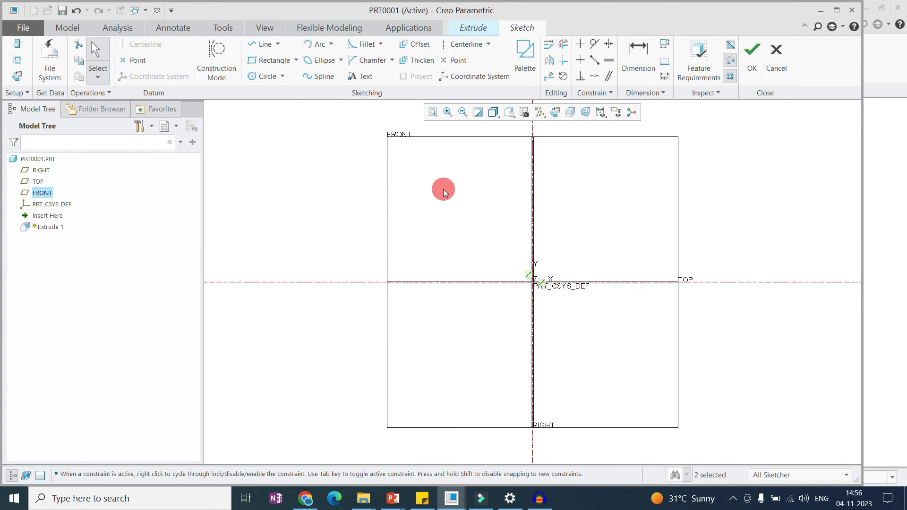
{"action": "left_click", "coordinate": [268, 66]}
{"action": "left_click", "coordinate": [441, 227]}
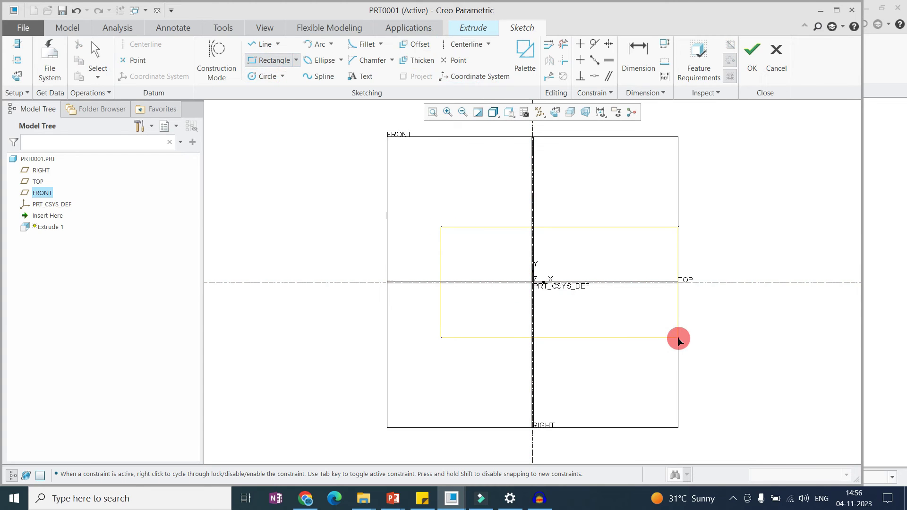
{"action": "left_click", "coordinate": [646, 338]}
{"action": "middle_click", "coordinate": [724, 390]}
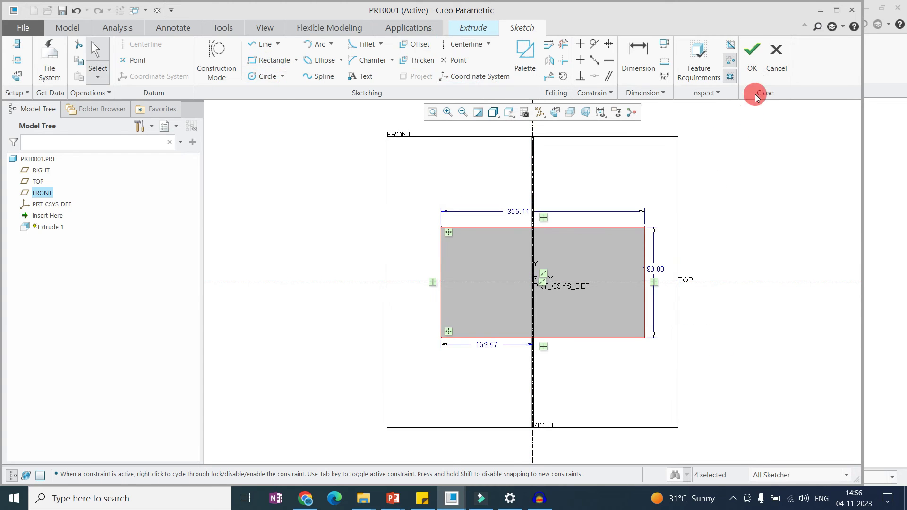
- Extrude the rectangle into the solid block Extrude 1
{"action": "left_click", "coordinate": [751, 70]}
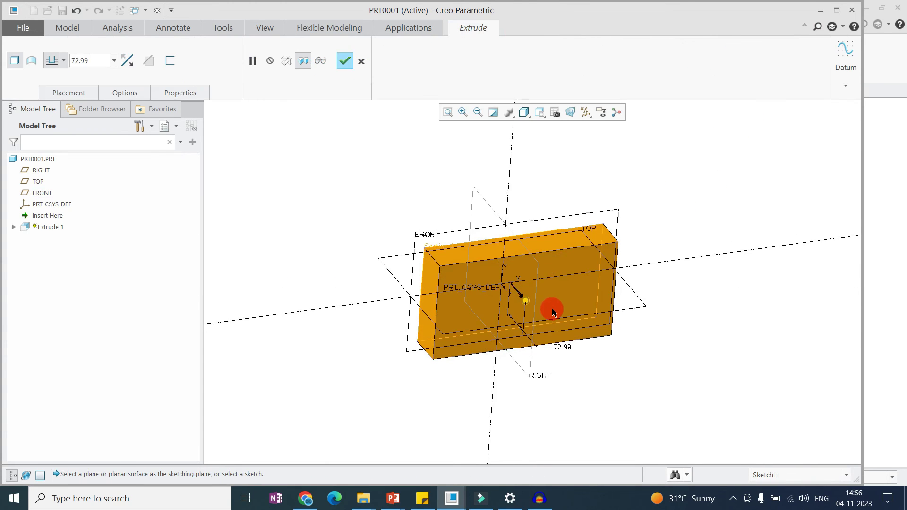
{"action": "left_click_drag", "start_coordinate": [525, 300], "coordinate": [558, 333]}
{"action": "middle_click", "coordinate": [654, 305]}
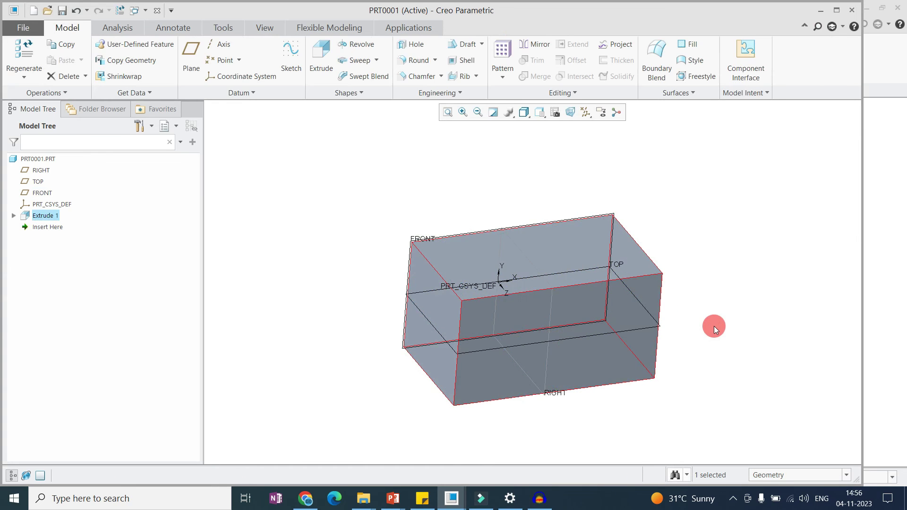
{"action": "scroll", "coordinate": [491, 265], "scroll_direction": "down", "scroll_amount": 3}
{"action": "scroll", "coordinate": [372, 206], "scroll_direction": "up", "scroll_amount": 3}
{"action": "scroll", "coordinate": [448, 209], "scroll_direction": "down", "scroll_amount": 2}
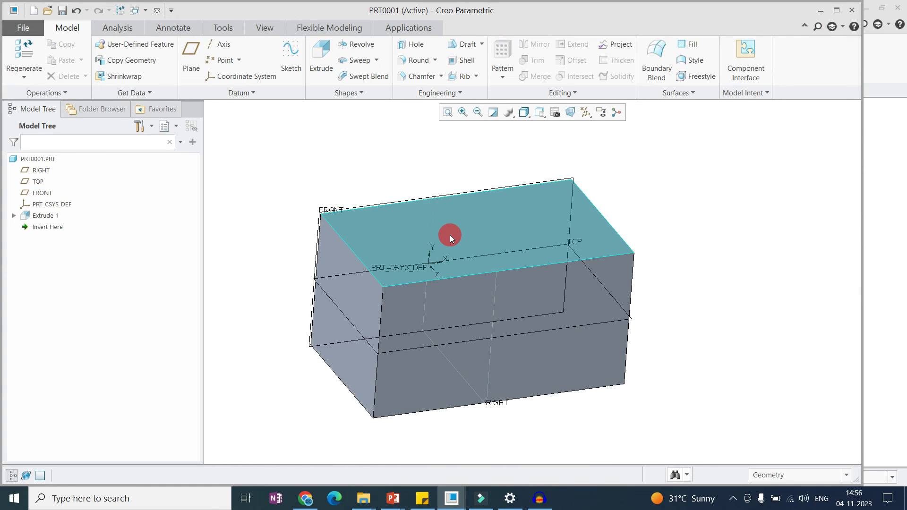
- Start an extrusion sketched on the RIGHT plane and draw the wedge's line chain above the block
{"action": "left_click", "coordinate": [449, 60]}
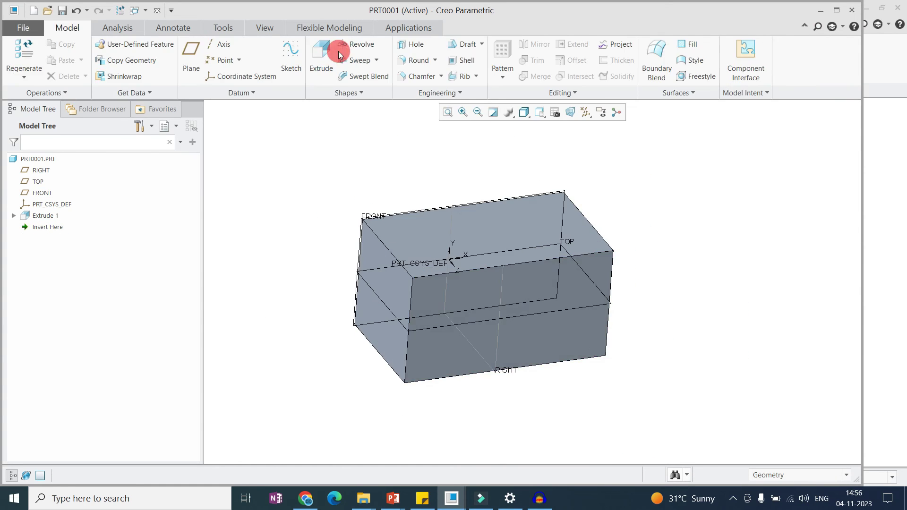
{"action": "left_click", "coordinate": [325, 53]}
{"action": "left_click", "coordinate": [499, 349]}
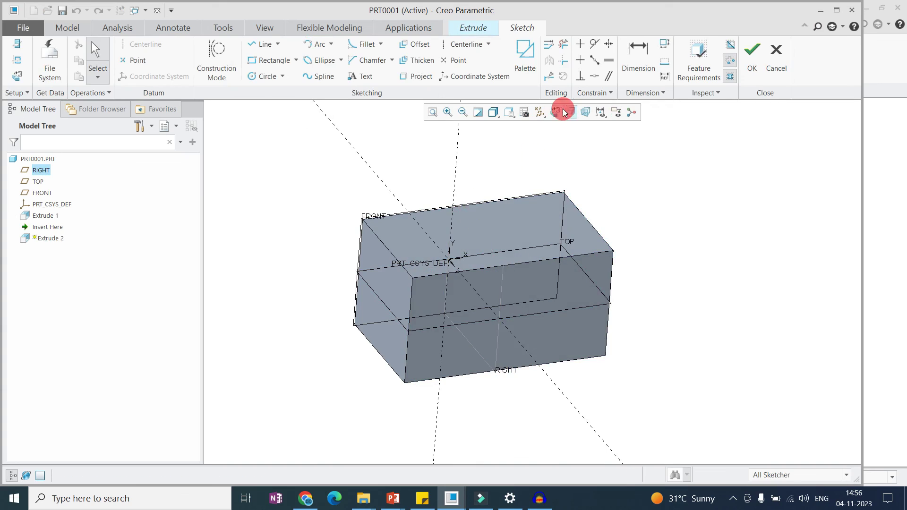
{"action": "left_click", "coordinate": [558, 111]}
{"action": "left_click", "coordinate": [265, 46]}
{"action": "left_click", "coordinate": [592, 197]}
{"action": "left_click", "coordinate": [470, 155]}
{"action": "left_click", "coordinate": [447, 198]}
{"action": "left_click", "coordinate": [405, 198]}
{"action": "left_click", "coordinate": [405, 144]}
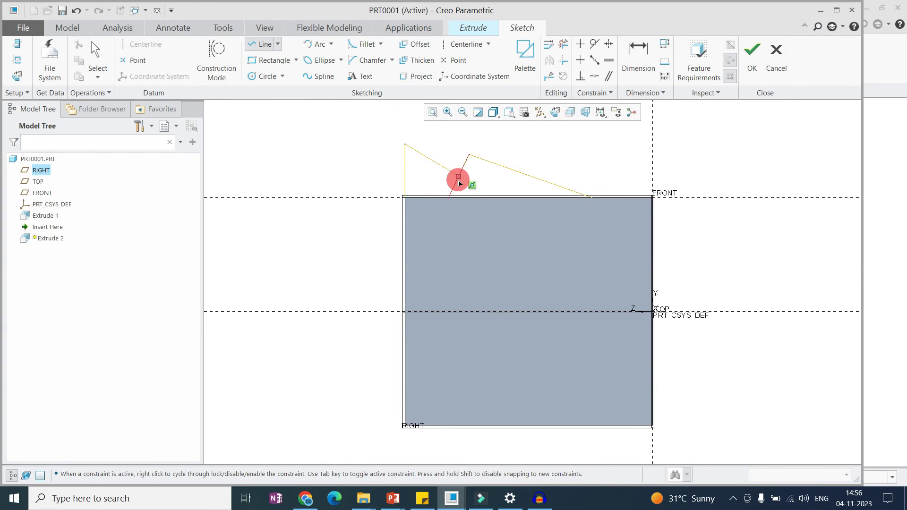
{"action": "left_click", "coordinate": [458, 176]}
{"action": "middle_click", "coordinate": [458, 176]}
- Delete the extra lower segment, close the profile along the block top, and finish the sketch
{"action": "left_click", "coordinate": [563, 60]}
{"action": "left_click", "coordinate": [452, 189]}
{"action": "middle_click", "coordinate": [522, 193]}
{"action": "left_click", "coordinate": [265, 44]}
{"action": "left_click", "coordinate": [405, 198]}
{"action": "left_click", "coordinate": [592, 198]}
{"action": "middle_click", "coordinate": [583, 223]}
{"action": "left_click", "coordinate": [752, 55]}
- Extrude the wedge profile deeper and complete Extrude 2 atop the block
{"action": "middle_click_drag", "start_coordinate": [484, 309], "coordinate": [415, 349]}
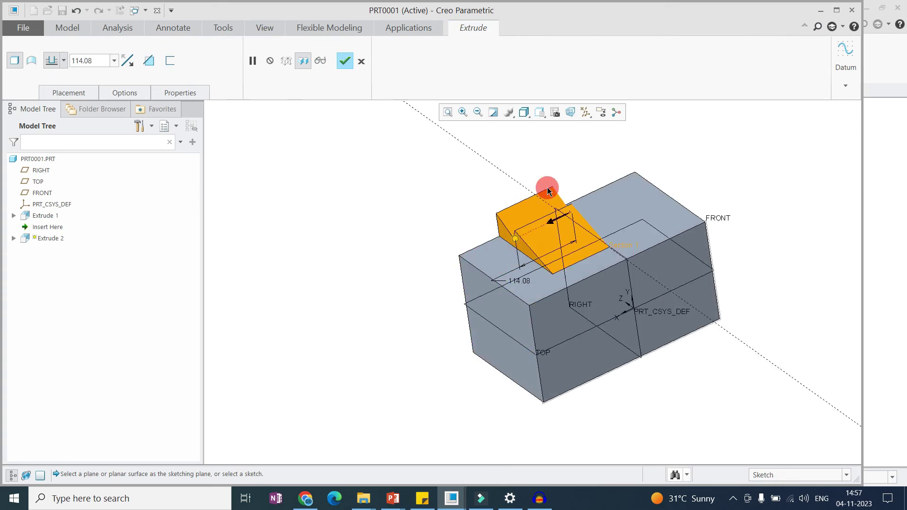
{"action": "scroll", "coordinate": [547, 186], "scroll_direction": "down", "scroll_amount": 2}
{"action": "left_click_drag", "start_coordinate": [508, 277], "coordinate": [482, 289]}
{"action": "middle_click", "coordinate": [404, 246]}
{"action": "scroll", "coordinate": [393, 253], "scroll_direction": "up", "scroll_amount": 1}
{"action": "left_click", "coordinate": [393, 253]}
{"action": "middle_click_drag", "start_coordinate": [393, 253], "coordinate": [515, 286]}
{"action": "scroll", "coordinate": [515, 286], "scroll_direction": "down", "scroll_amount": 2}
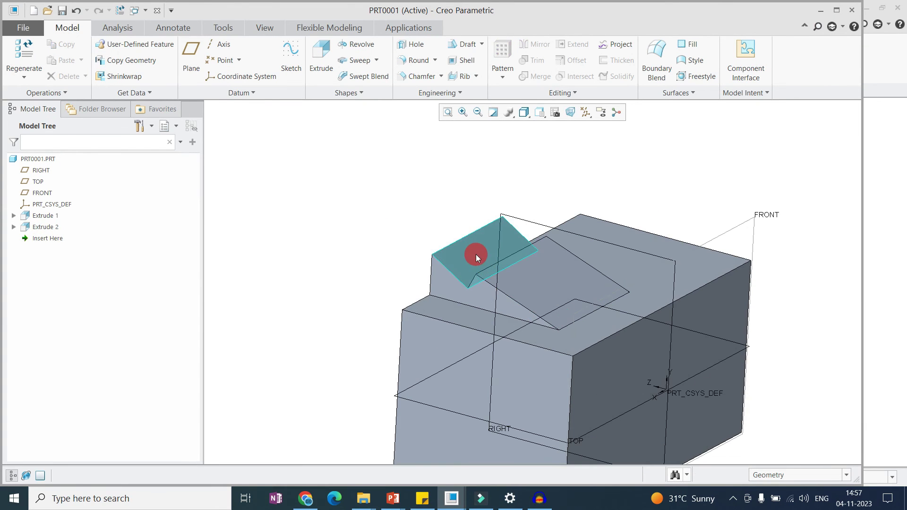
- Check the wedge's angled-face dimensions and orbit to inspect the V-groove
{"action": "left_click", "coordinate": [475, 254]}
{"action": "scroll", "coordinate": [409, 270], "scroll_direction": "up", "scroll_amount": 3}
{"action": "scroll", "coordinate": [447, 279], "scroll_direction": "down", "scroll_amount": 3}
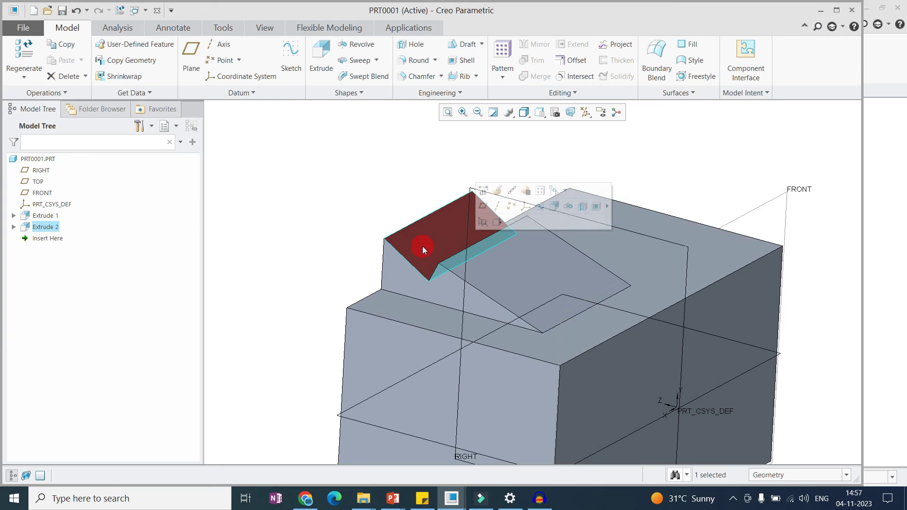
{"action": "double_click", "coordinate": [517, 273]}
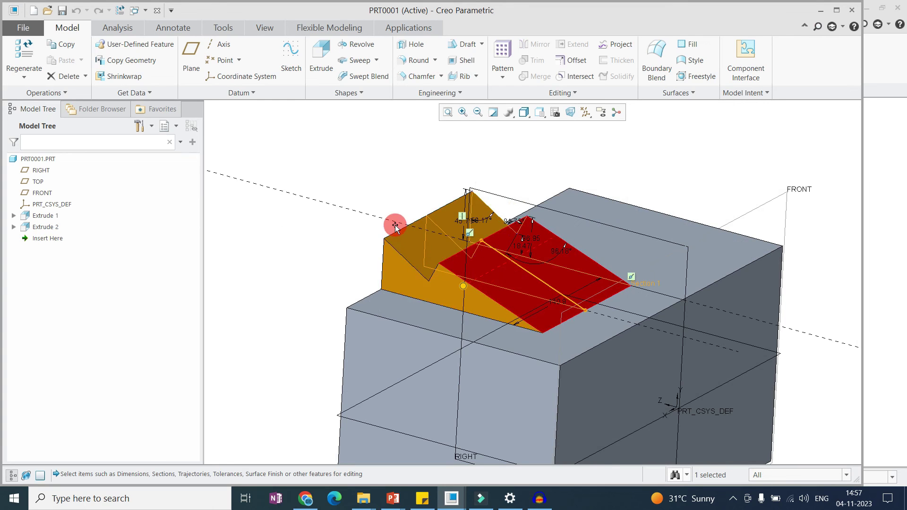
{"action": "left_click", "coordinate": [548, 169]}
{"action": "scroll", "coordinate": [522, 224], "scroll_direction": "up", "scroll_amount": 2}
{"action": "scroll", "coordinate": [465, 220], "scroll_direction": "down", "scroll_amount": 1}
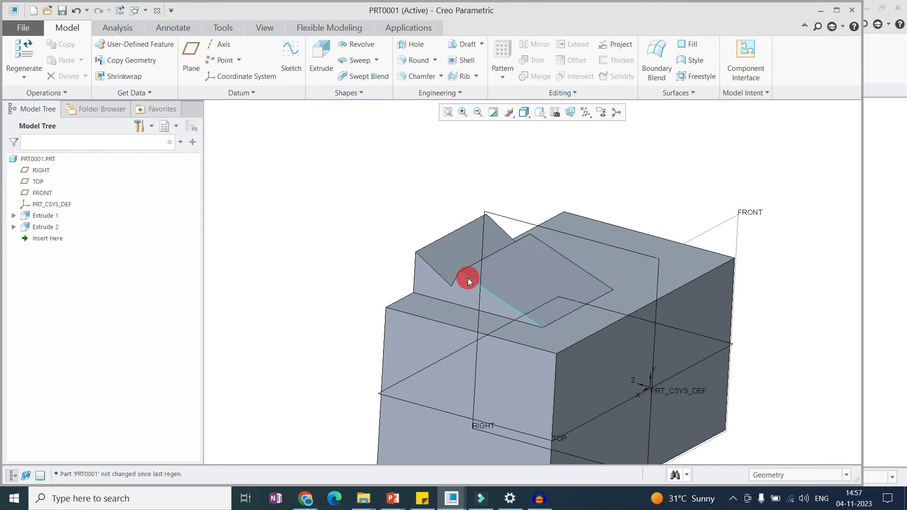
{"action": "scroll", "coordinate": [455, 229], "scroll_direction": "up", "scroll_amount": 1}
{"action": "mouse_move", "coordinate": [455, 228]}
{"action": "middle_mouse_down"}
{"action": "mouse_move", "coordinate": [492, 245]}
{"action": "mouse_move", "coordinate": [486, 227]}
{"action": "mouse_move", "coordinate": [469, 229]}
{"action": "middle_mouse_up"}
{"action": "scroll", "coordinate": [483, 220], "scroll_direction": "down", "scroll_amount": 3}
{"action": "scroll", "coordinate": [442, 250], "scroll_direction": "up", "scroll_amount": 3}
{"action": "scroll", "coordinate": [452, 254], "scroll_direction": "down", "scroll_amount": 3}
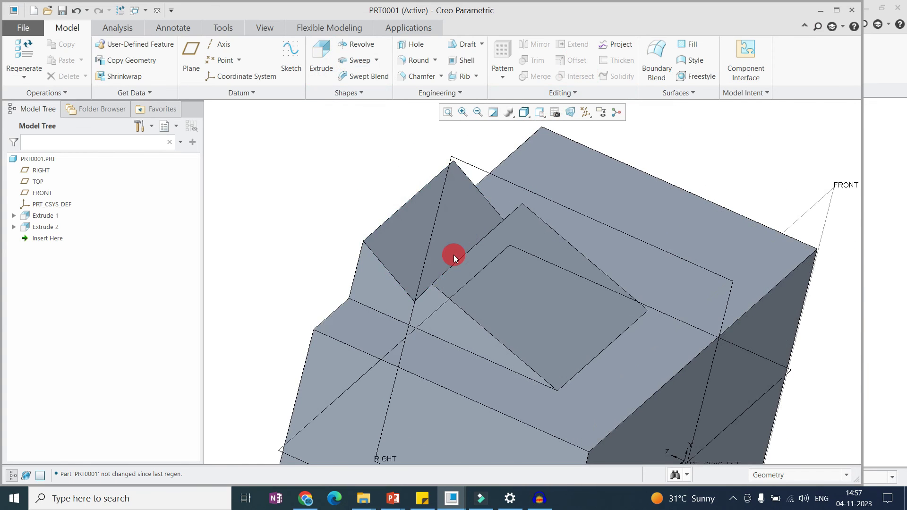
- Copy and paste the sloped inner face as the surface Copy 1
{"action": "left_click", "coordinate": [523, 282]}
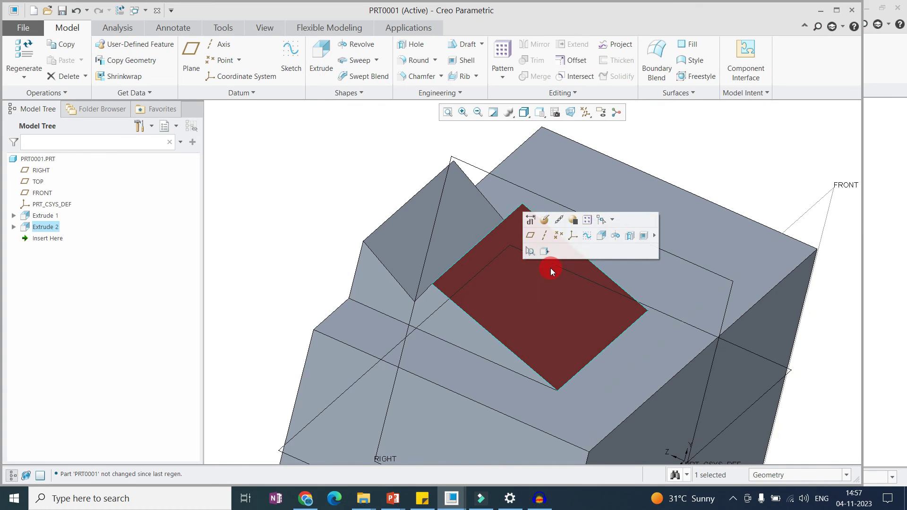
{"action": "key", "text": "ctrl+c"}
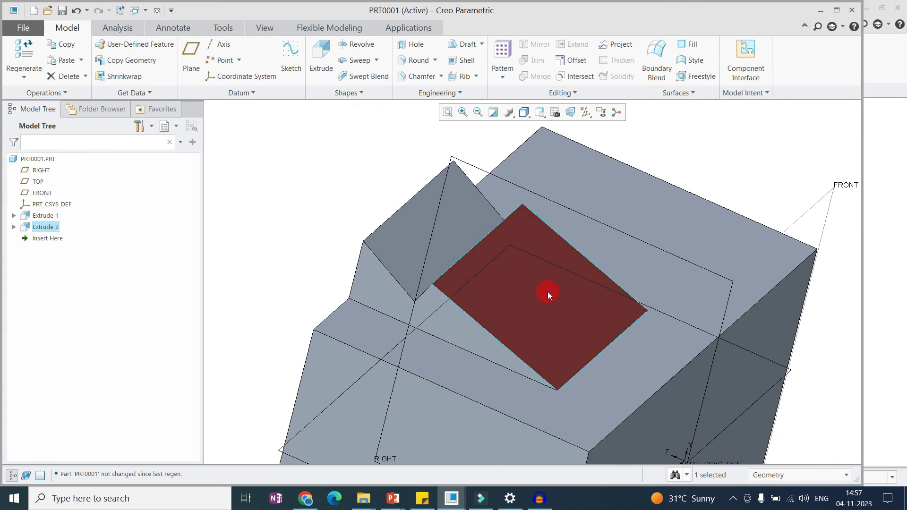
{"action": "key", "text": "ctrl+v"}
{"action": "middle_click", "coordinate": [326, 198]}
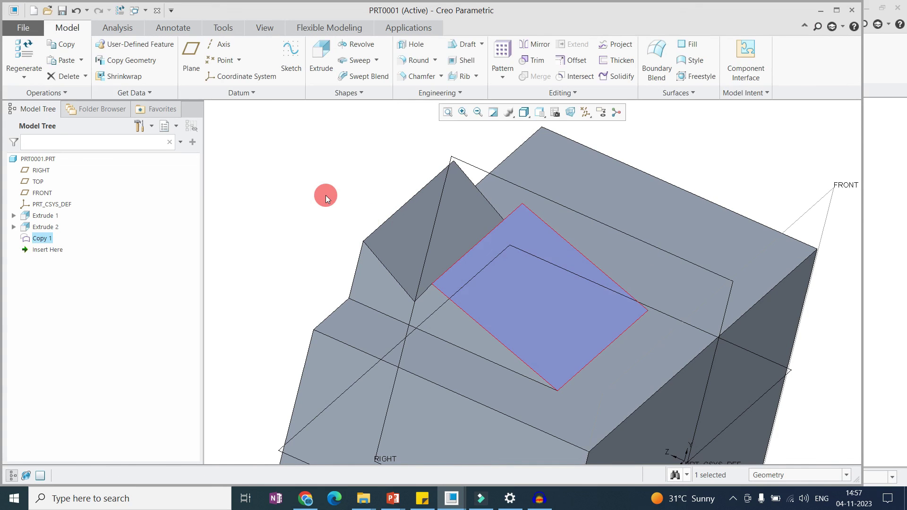
- Replace the wedge's triangular face with Copy 1 as replace-surface Offset 1
{"action": "left_click", "coordinate": [415, 245]}
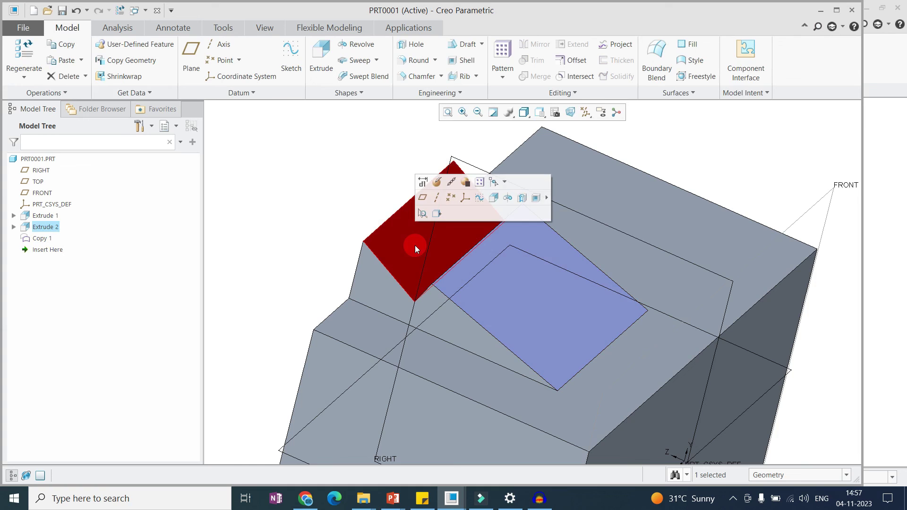
{"action": "middle_click_drag", "start_coordinate": [488, 271], "coordinate": [399, 243]}
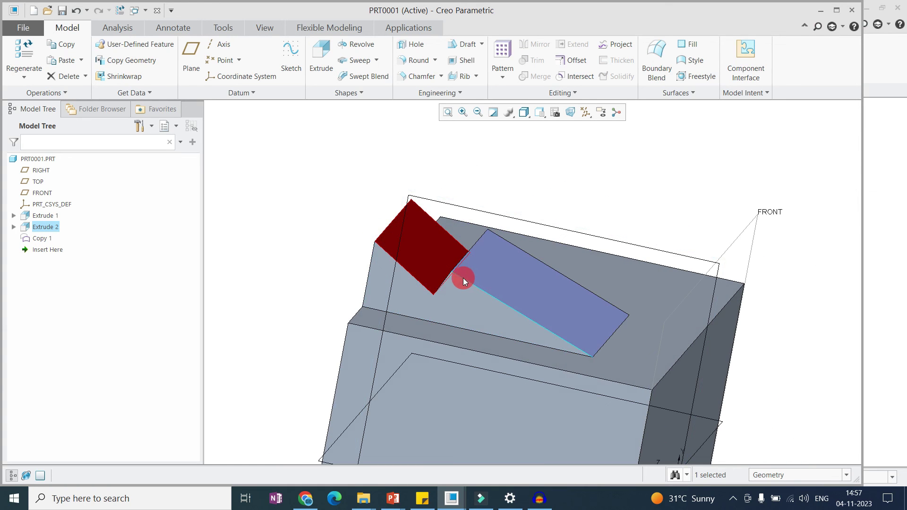
{"action": "mouse_move", "coordinate": [408, 254]}
{"action": "middle_mouse_down"}
{"action": "mouse_move", "coordinate": [397, 259]}
{"action": "mouse_move", "coordinate": [406, 271]}
{"action": "middle_mouse_up"}
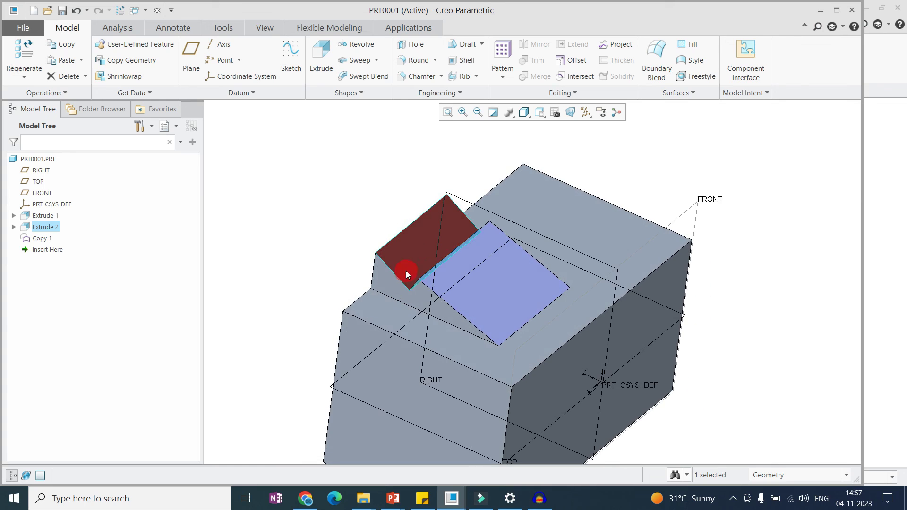
{"action": "left_click", "coordinate": [571, 60]}
{"action": "left_click", "coordinate": [30, 65]}
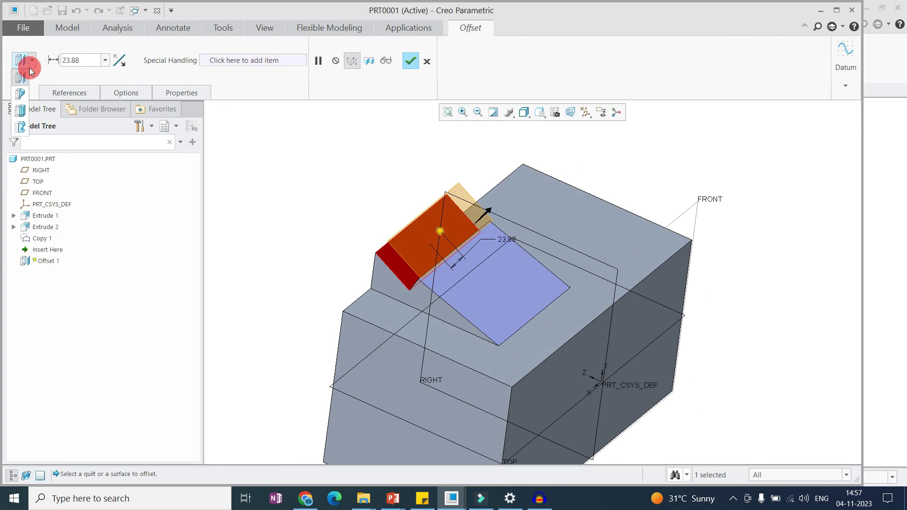
{"action": "left_click", "coordinate": [21, 130]}
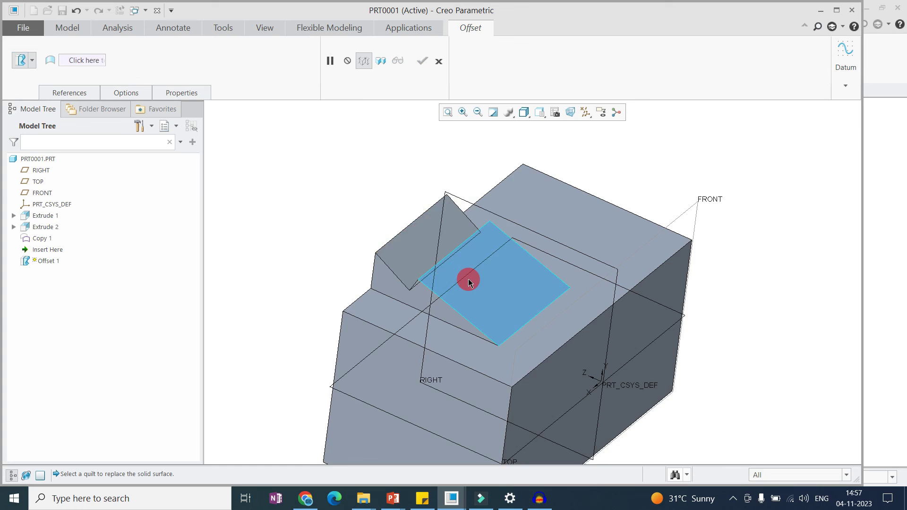
{"action": "left_click", "coordinate": [469, 282]}
{"action": "mouse_move", "coordinate": [421, 259]}
{"action": "middle_mouse_down"}
{"action": "mouse_move", "coordinate": [468, 222]}
{"action": "mouse_move", "coordinate": [414, 260]}
{"action": "middle_mouse_up"}
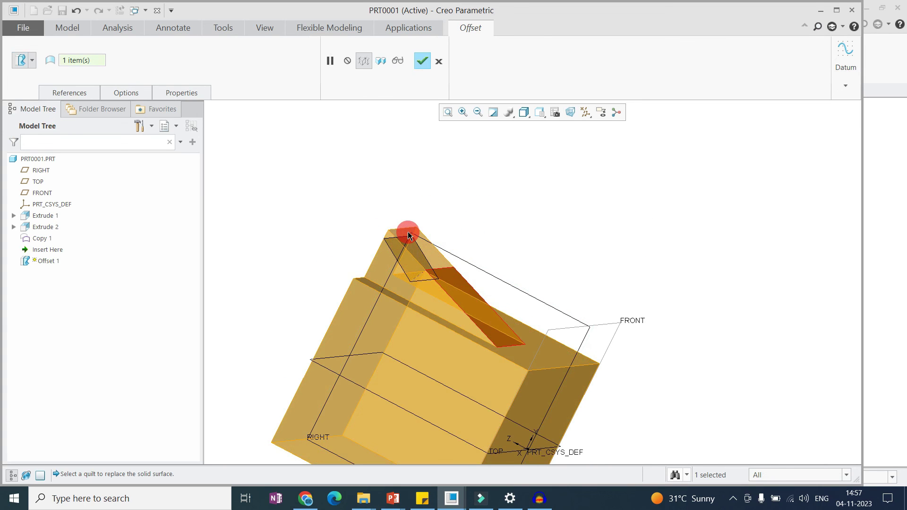
{"action": "middle_click", "coordinate": [378, 190]}
{"action": "scroll", "coordinate": [407, 253], "scroll_direction": "down", "scroll_amount": 2}
{"action": "scroll", "coordinate": [494, 286], "scroll_direction": "up", "scroll_amount": 3}
{"action": "middle_click_drag", "start_coordinate": [495, 286], "coordinate": [516, 319]}
{"action": "middle_click_drag", "start_coordinate": [369, 255], "coordinate": [431, 263]}
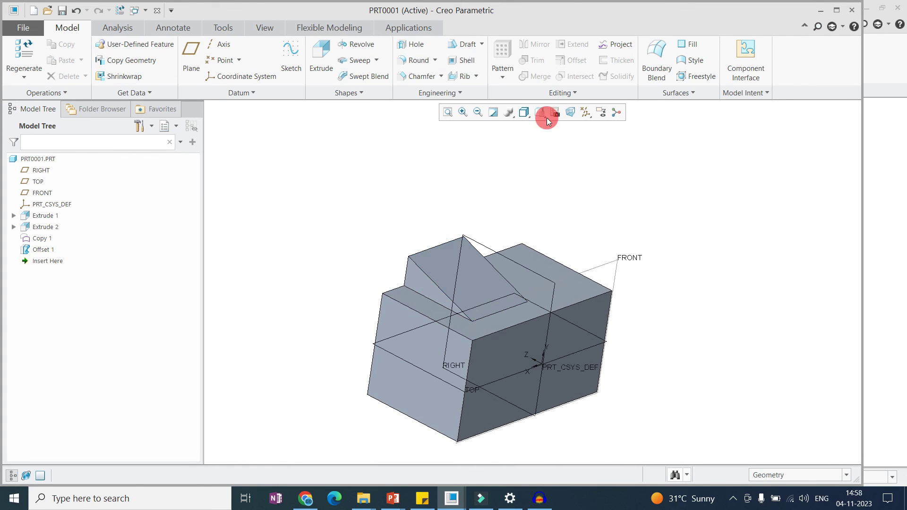
{"action": "middle_click_drag", "start_coordinate": [511, 202], "coordinate": [503, 248]}
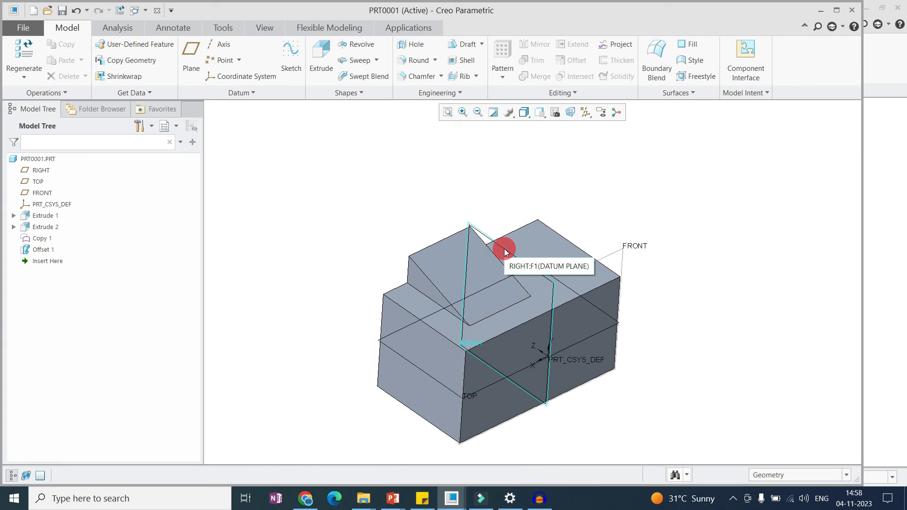